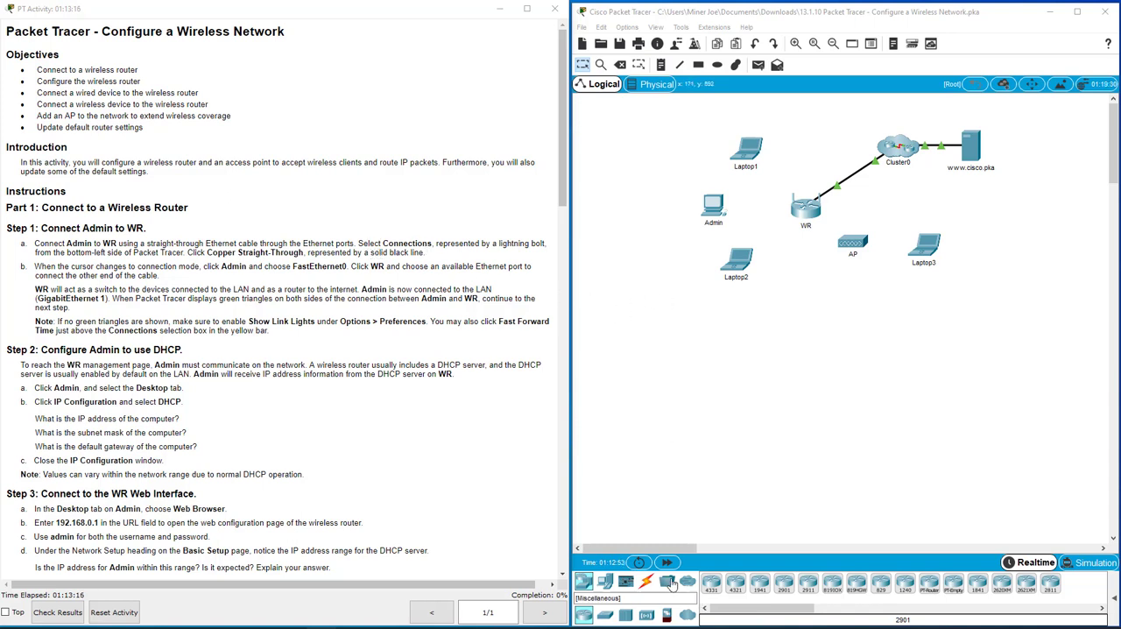
Connect Admin's FastEthernet0 port to WR's GigabitEthernet 1 port with a Copper Straight-Through cable.
click(646, 583)
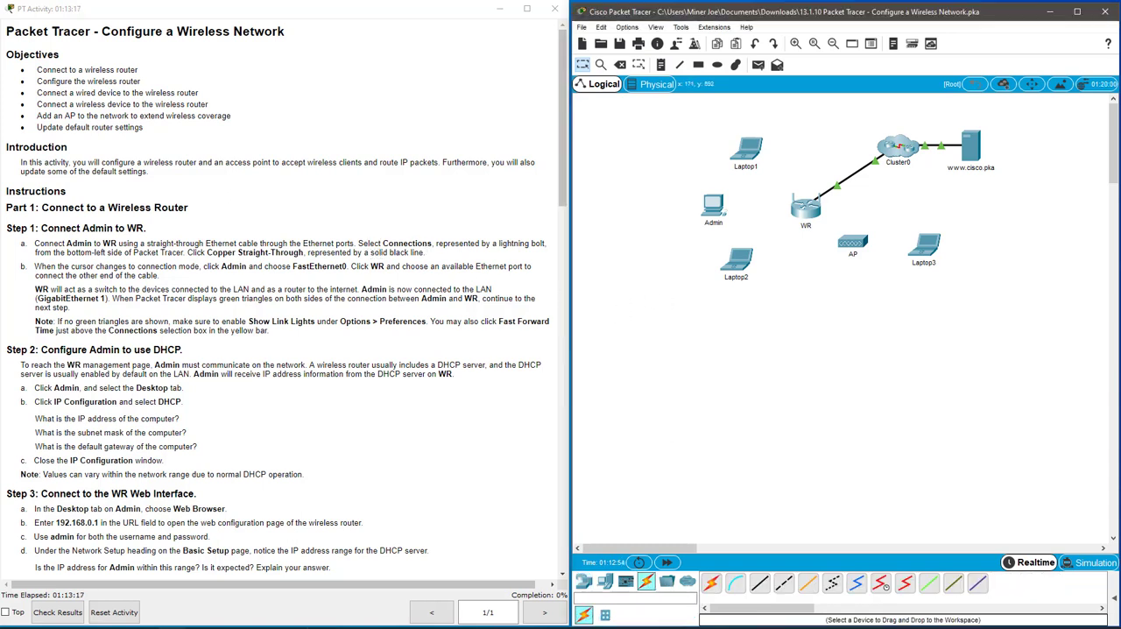
click(760, 582)
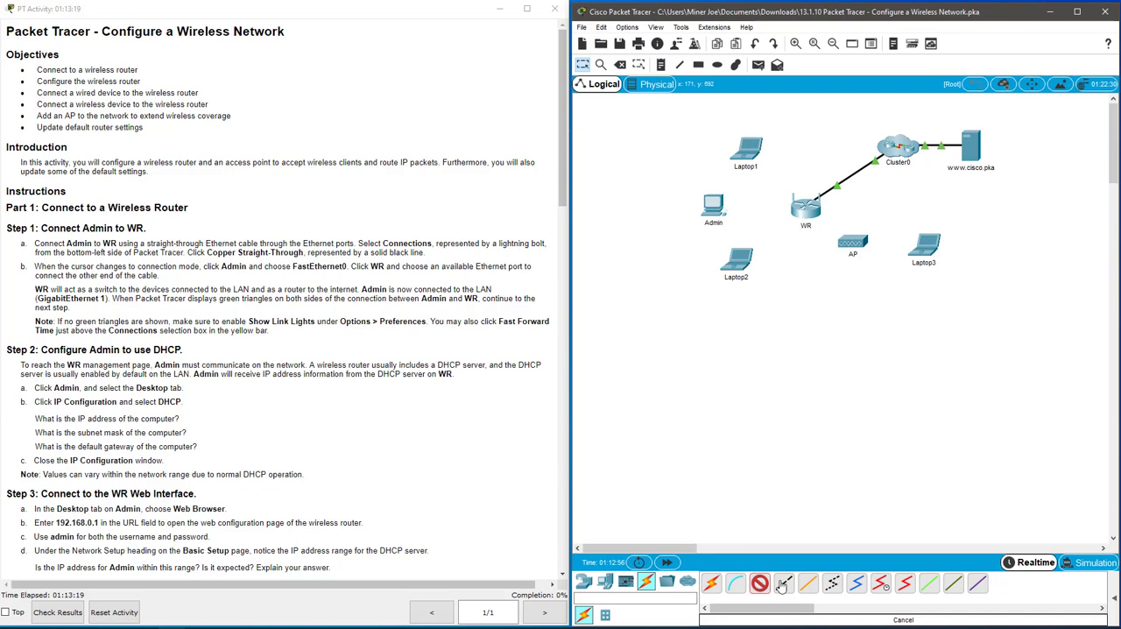
click(717, 208)
click(771, 255)
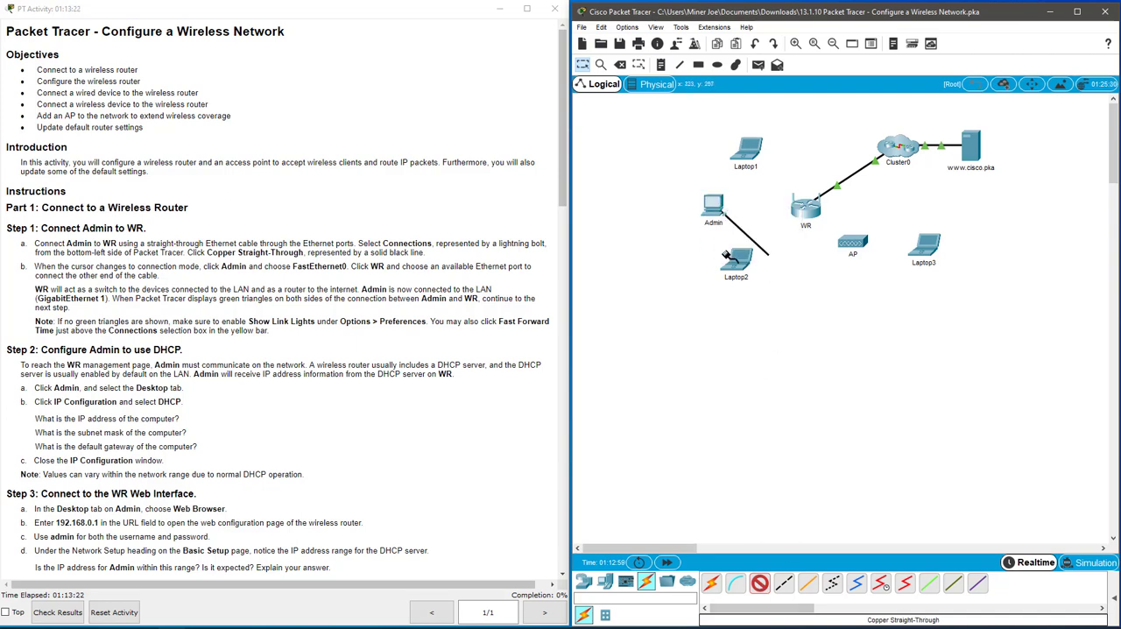
click(800, 211)
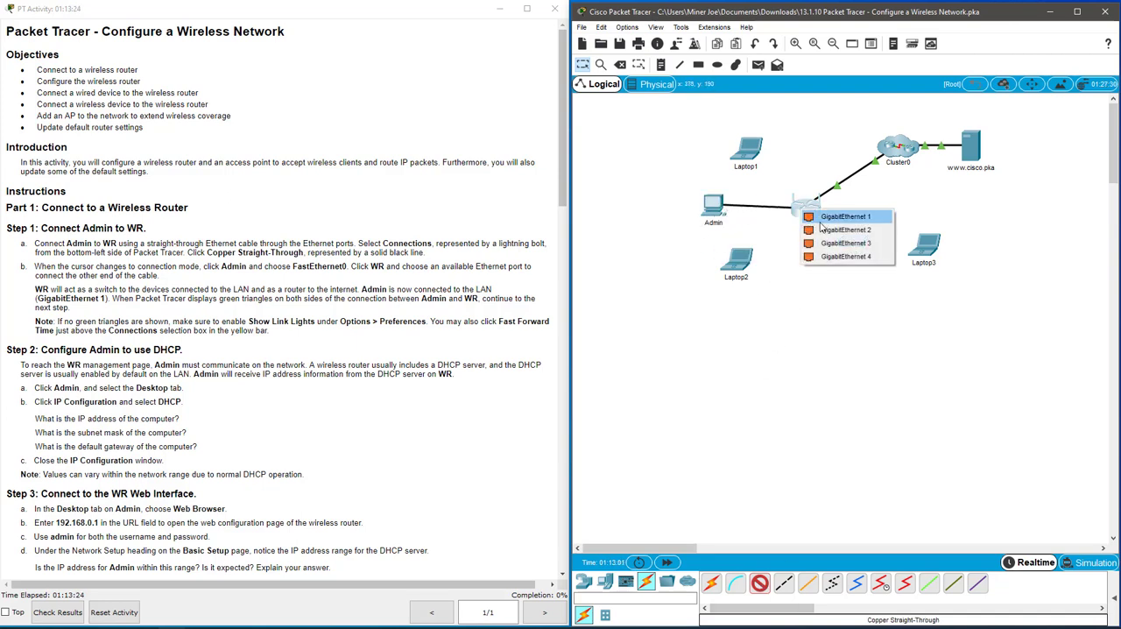
click(843, 217)
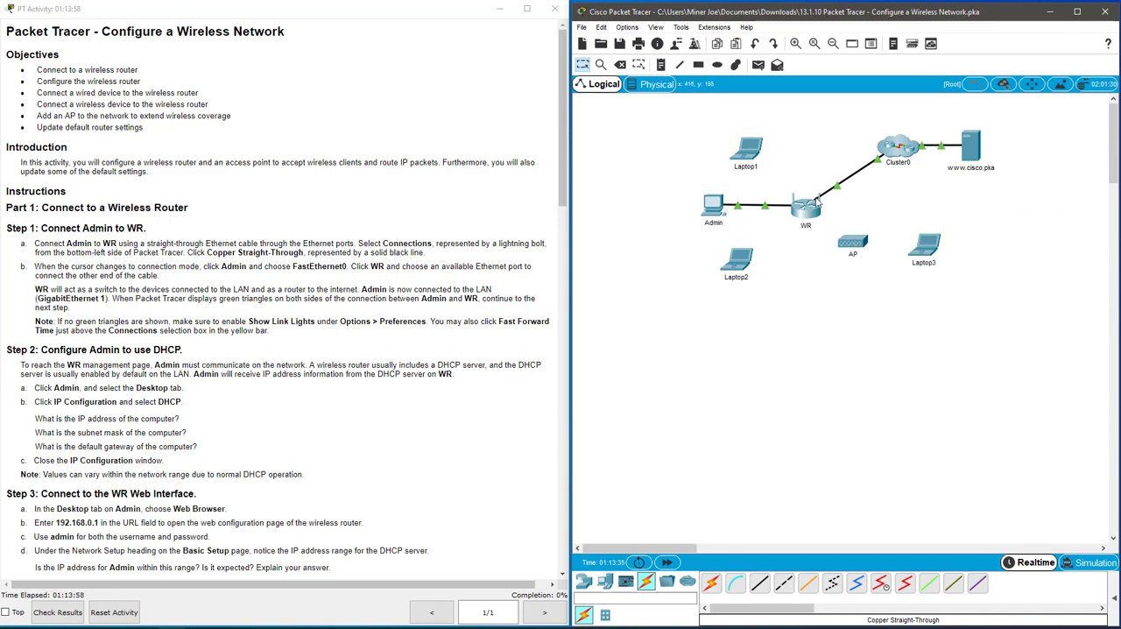
Set Admin's FastEthernet0 IPv4 configuration to DHCP and close its IP Configuration window.
mouse_move(804, 217)
scroll(253, 297, down, 5)
scroll(250, 294, down, 1)
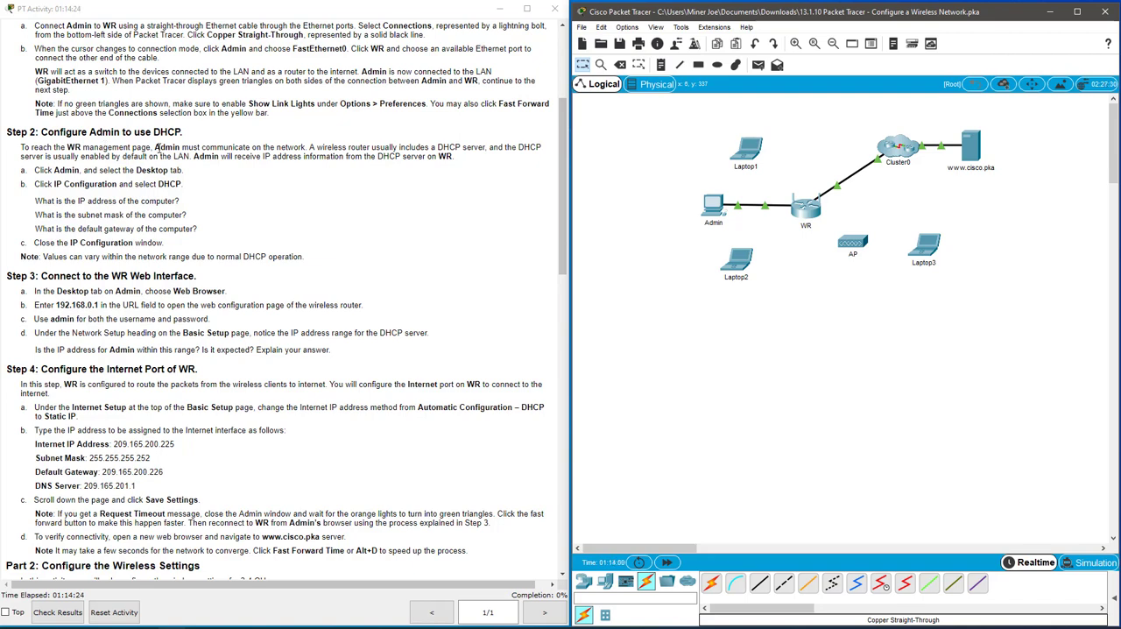
drag(154, 147, 289, 144)
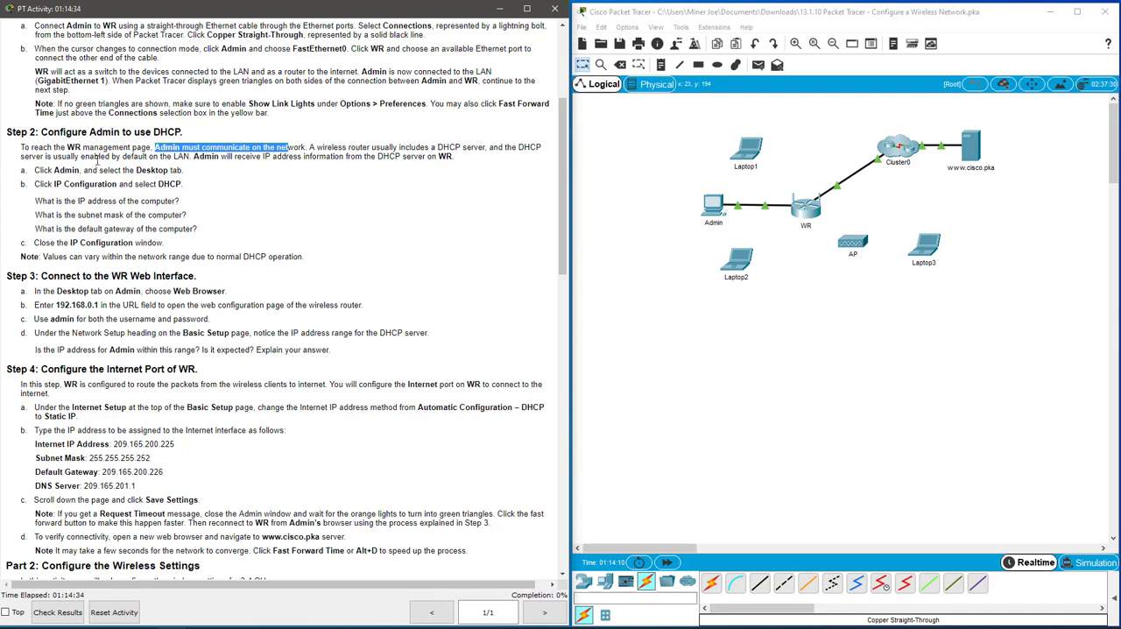
click(199, 168)
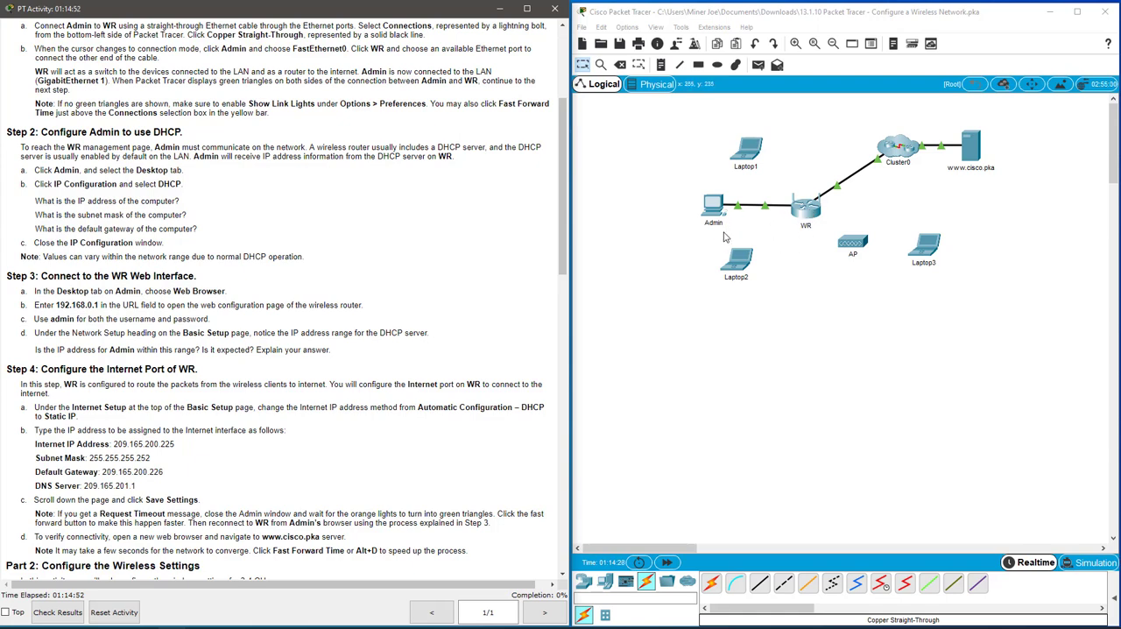
click(714, 207)
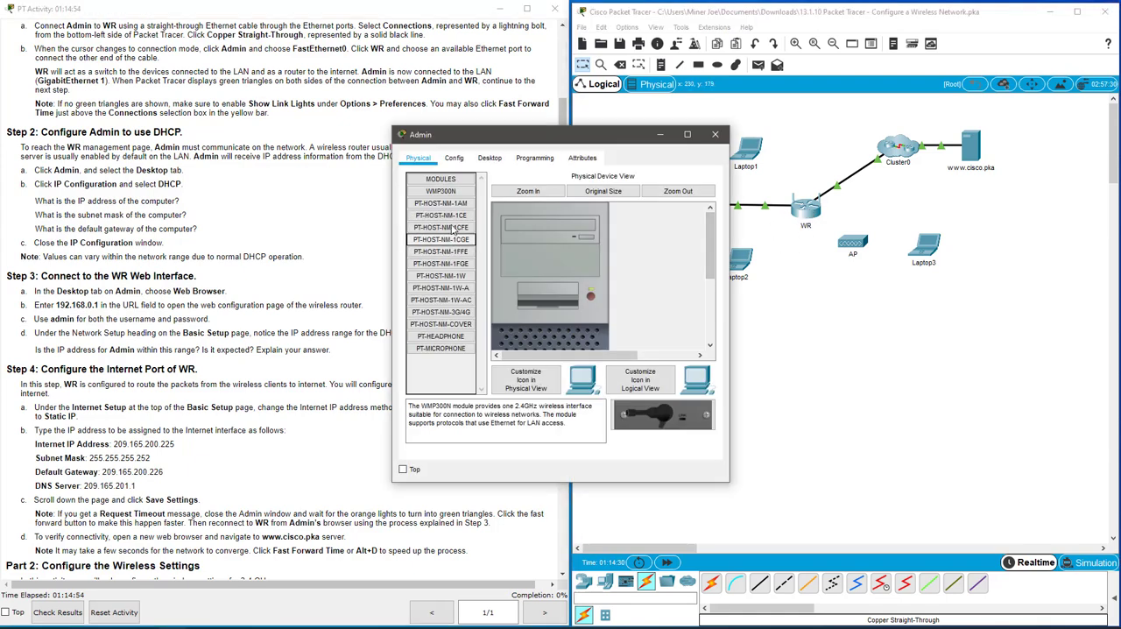
click(490, 161)
click(439, 194)
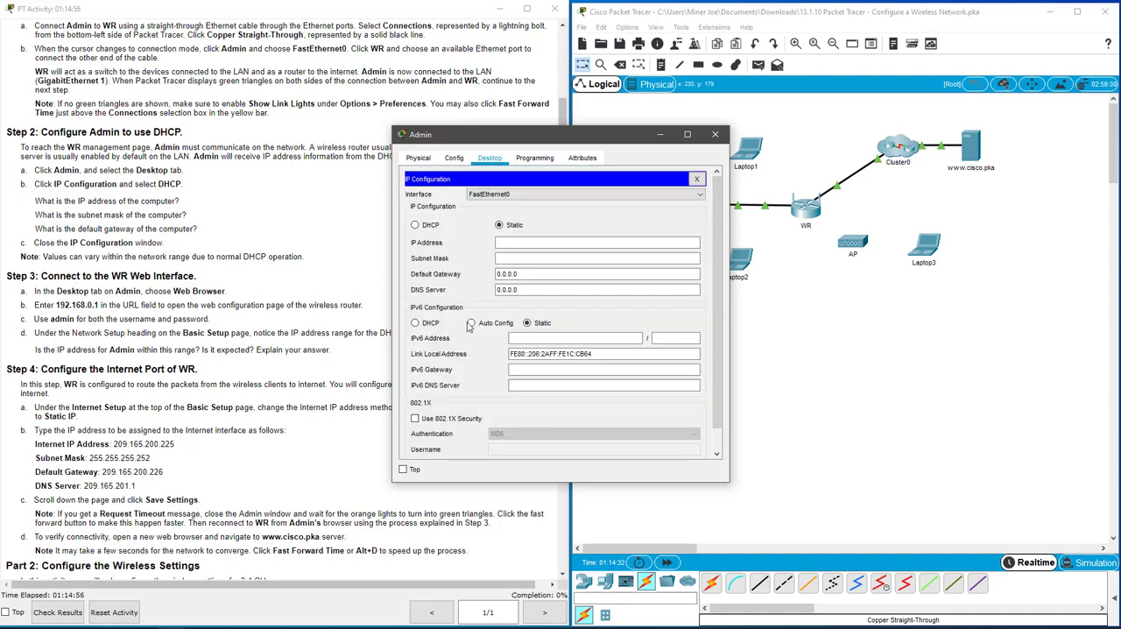
click(431, 226)
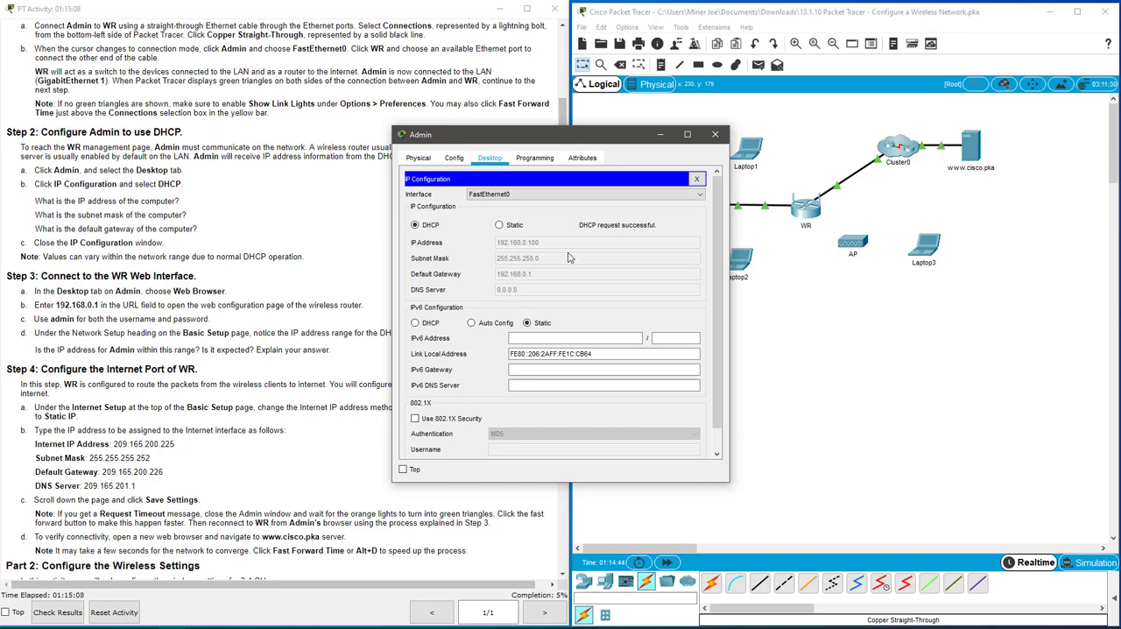
click(696, 181)
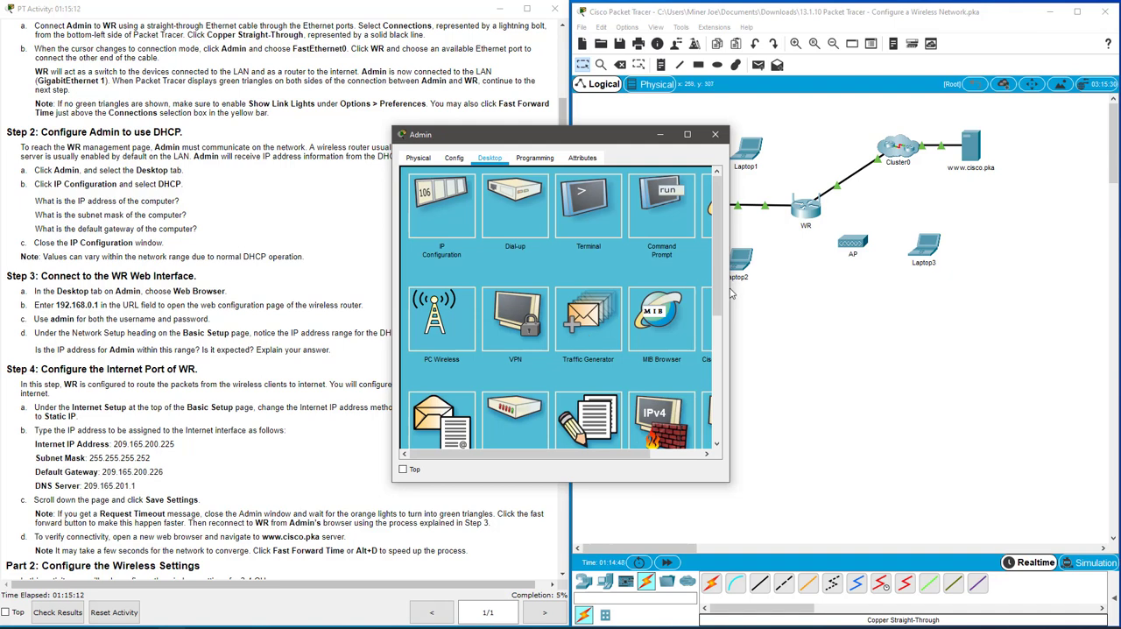
Widen and reposition the Admin device window, and load 192.168.0.1 in its web browser.
drag(730, 292, 830, 289)
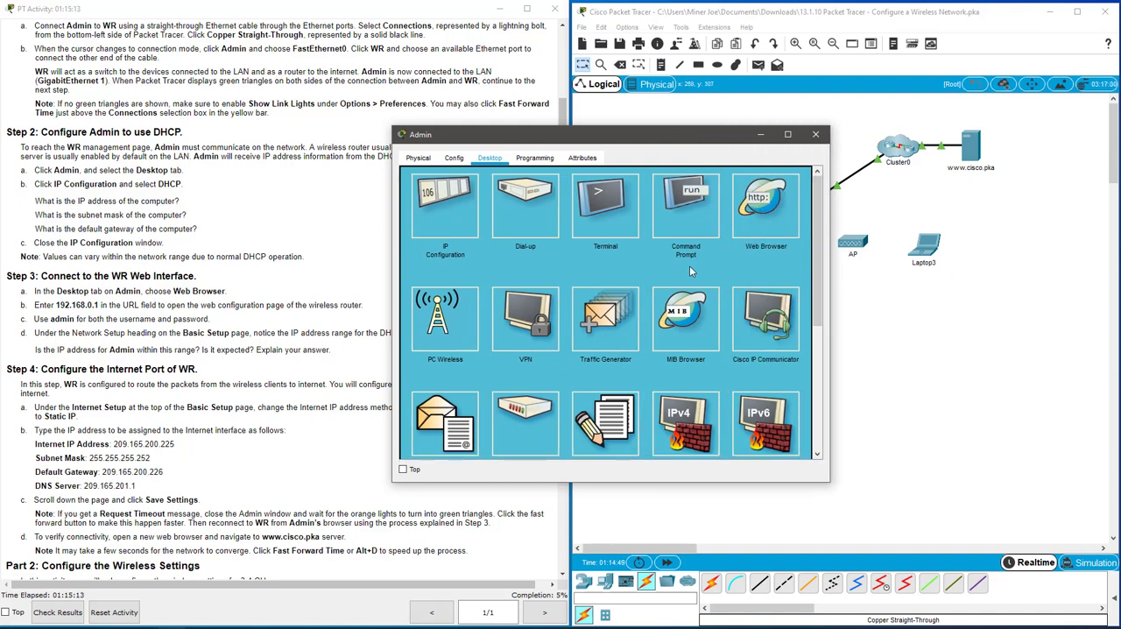
drag(568, 135, 620, 240)
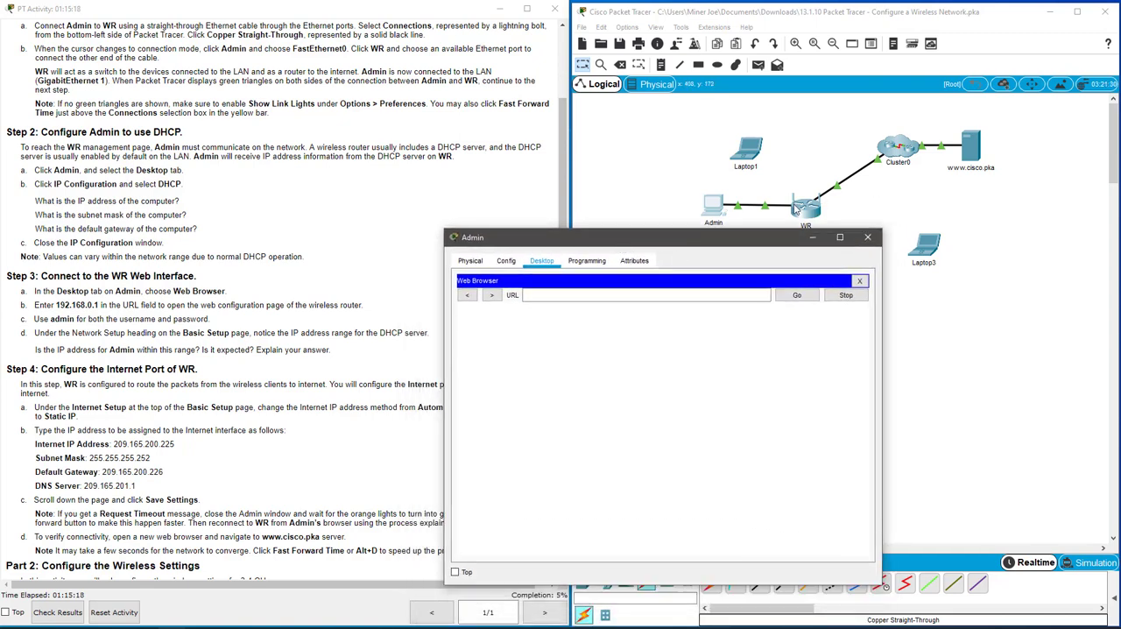
click(554, 295)
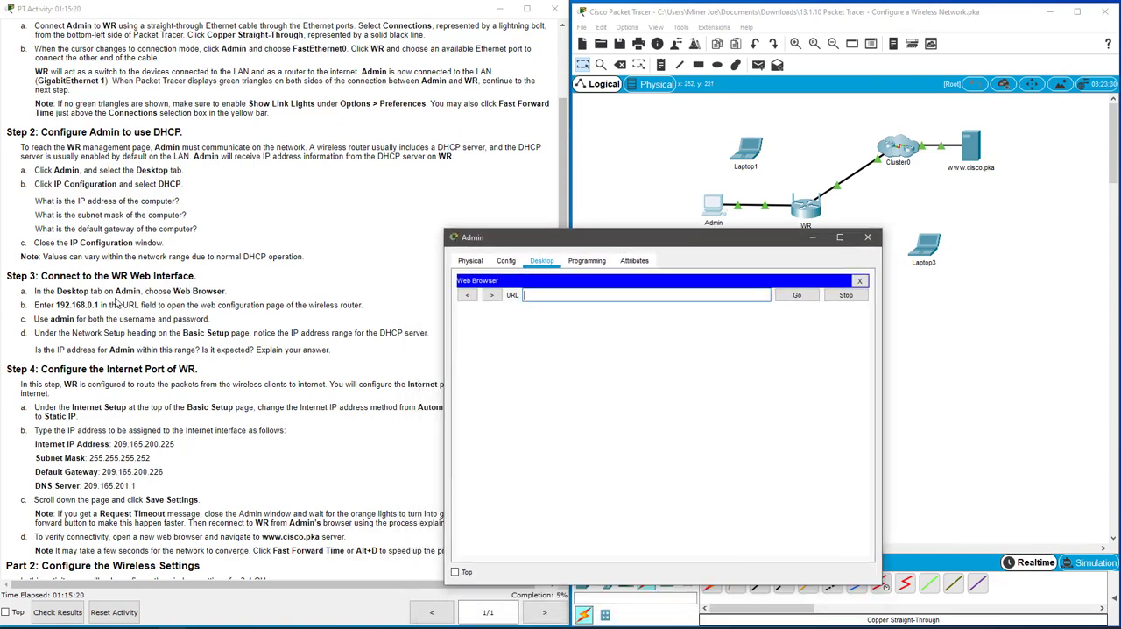
text(192.168.0.1)
key(Return)
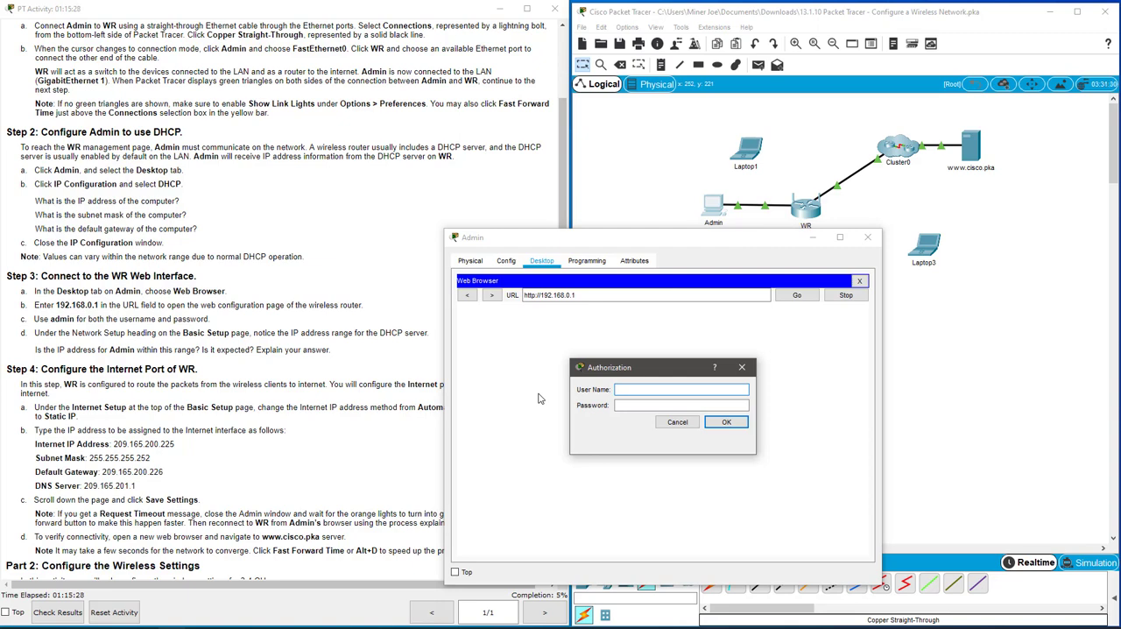
Log in to the WR web interface with the username admin and the account password.
text(adm)
text(admin)
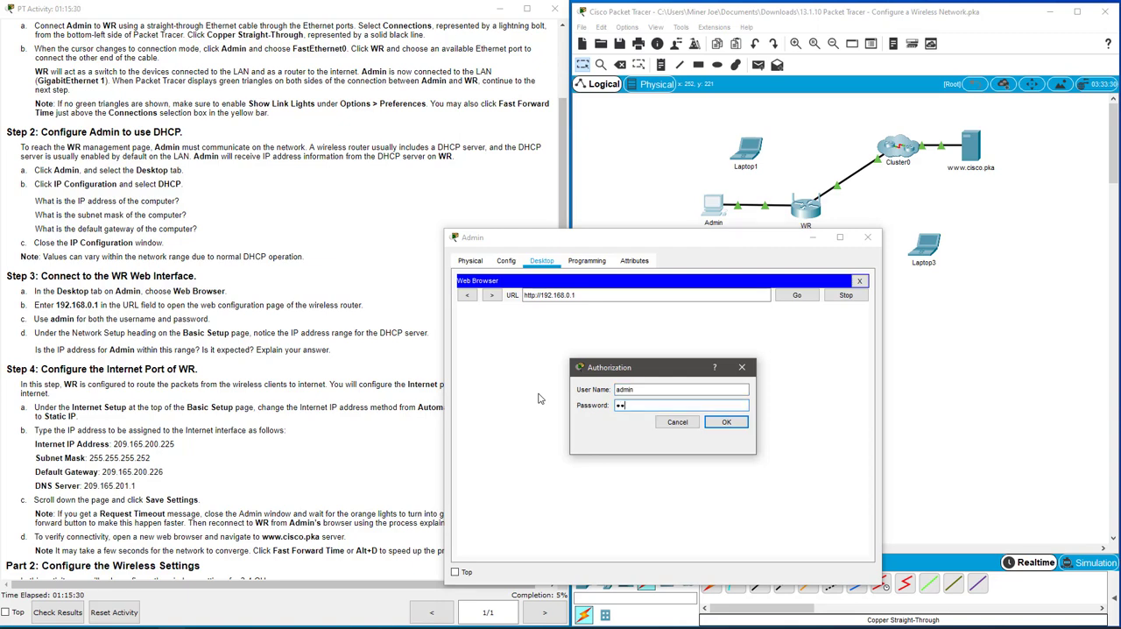
key(Return)
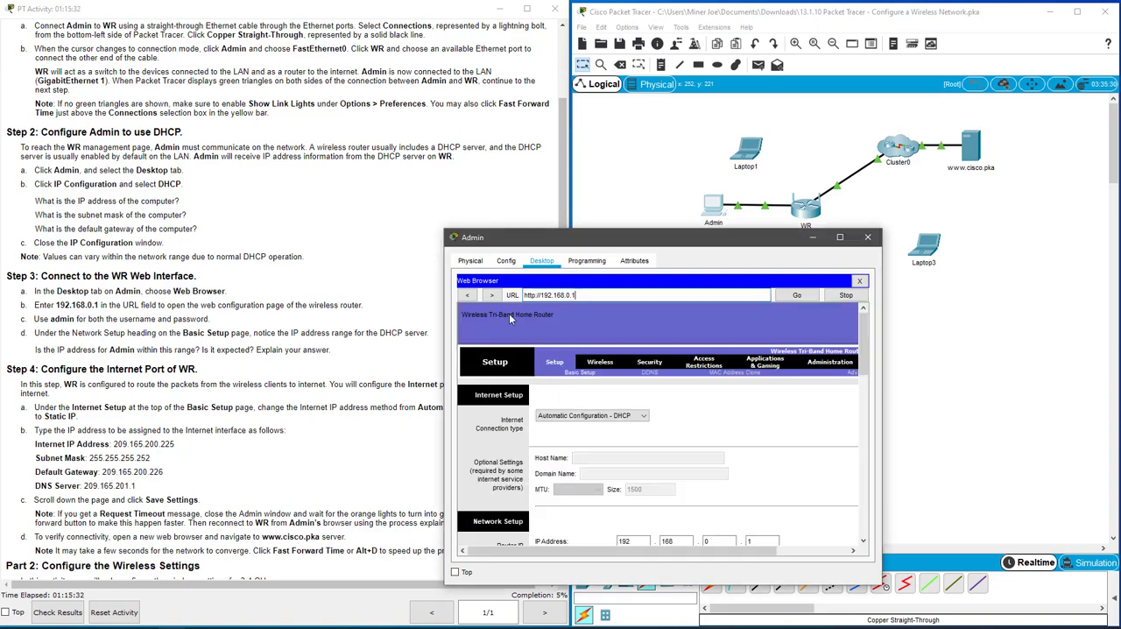
Enlarge the Admin window, place it beside the instructions, and examine the DHCP server's address range and user limit.
drag(643, 230, 636, 67)
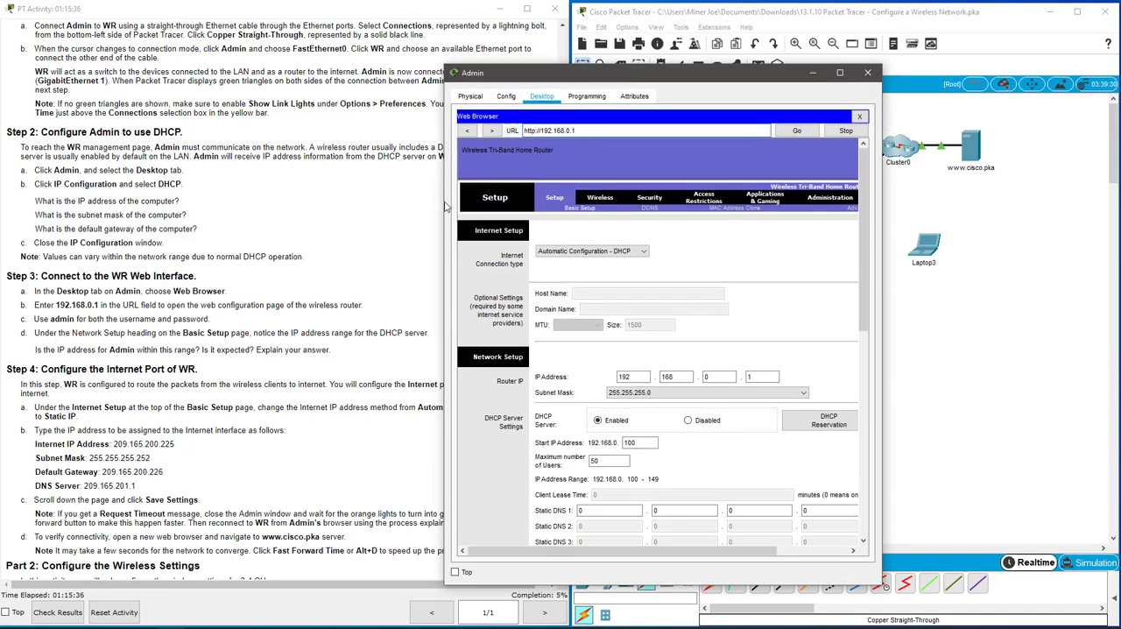
drag(444, 205, 400, 205)
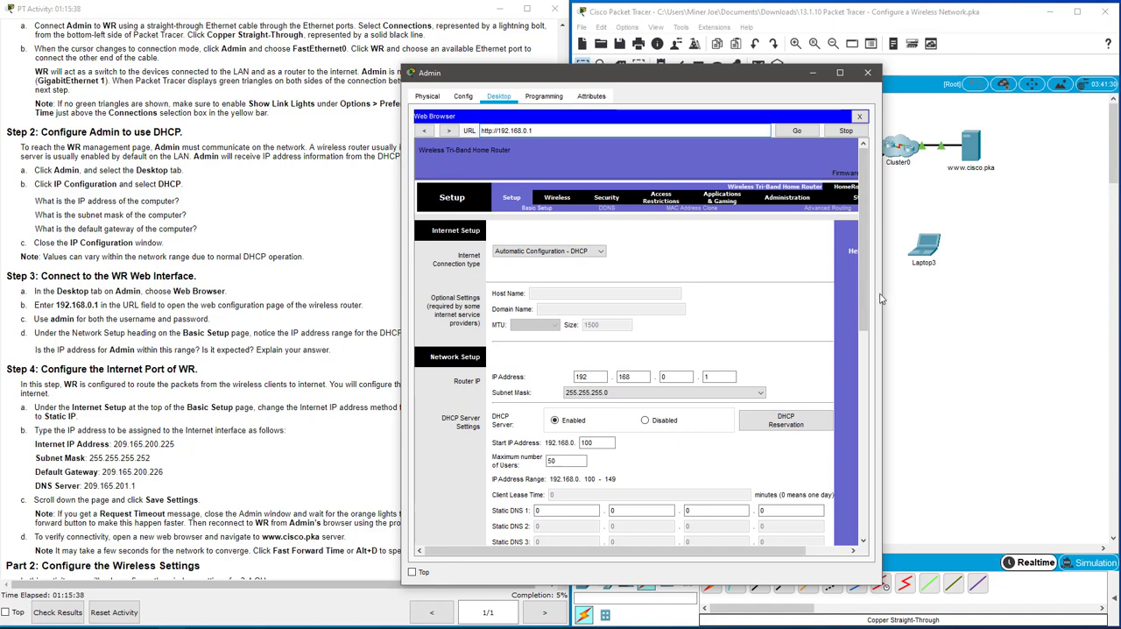
drag(881, 299, 1025, 302)
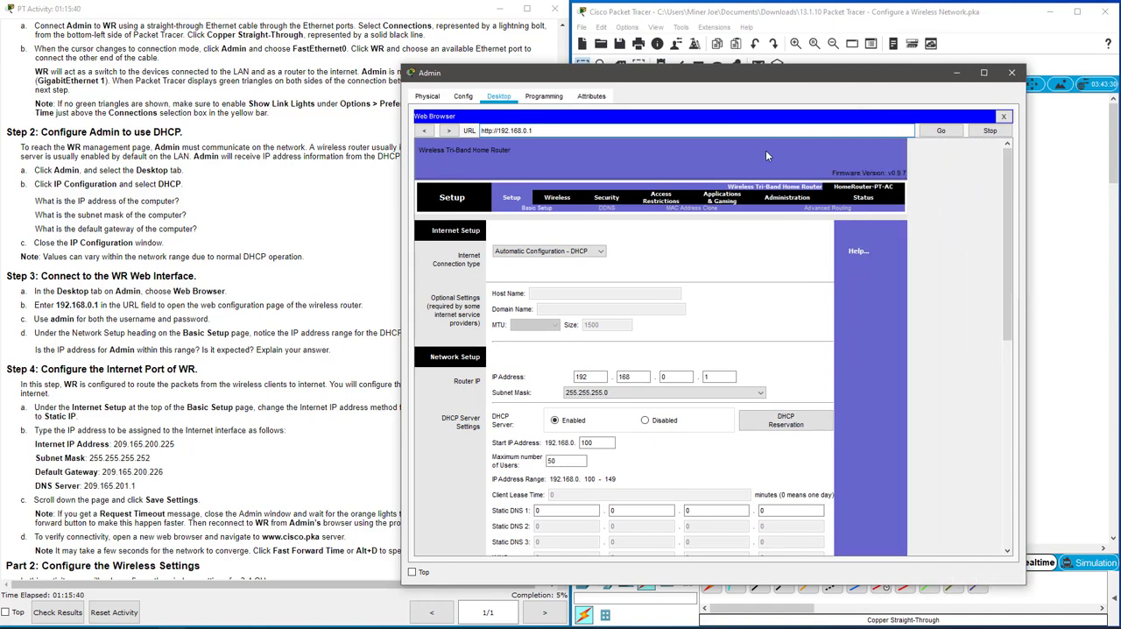
drag(701, 75, 805, 68)
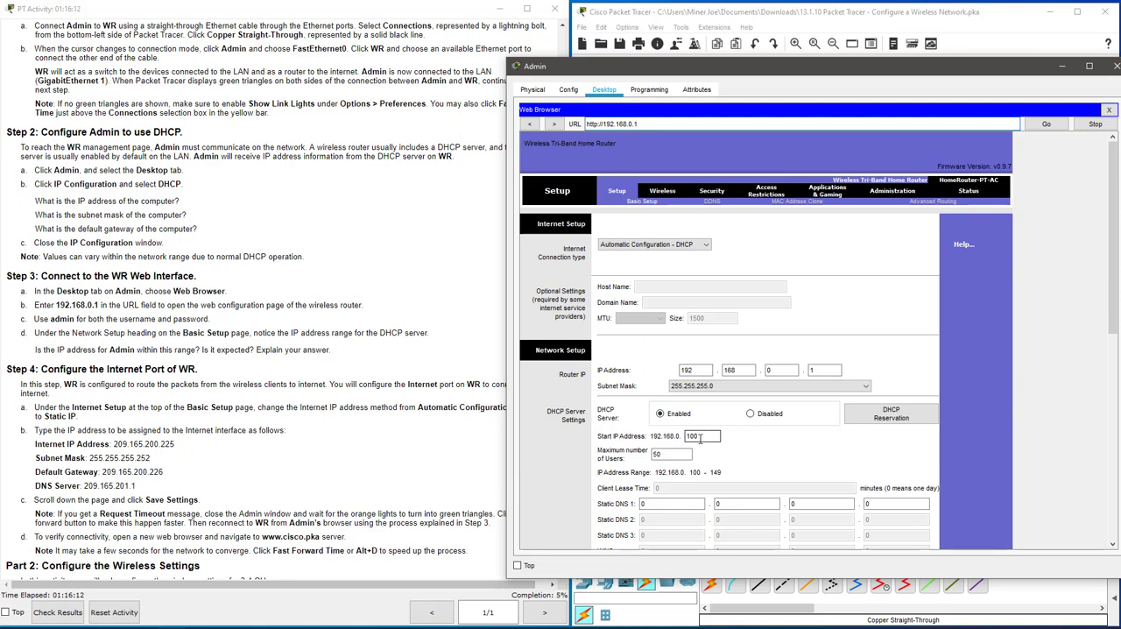
drag(669, 454, 653, 456)
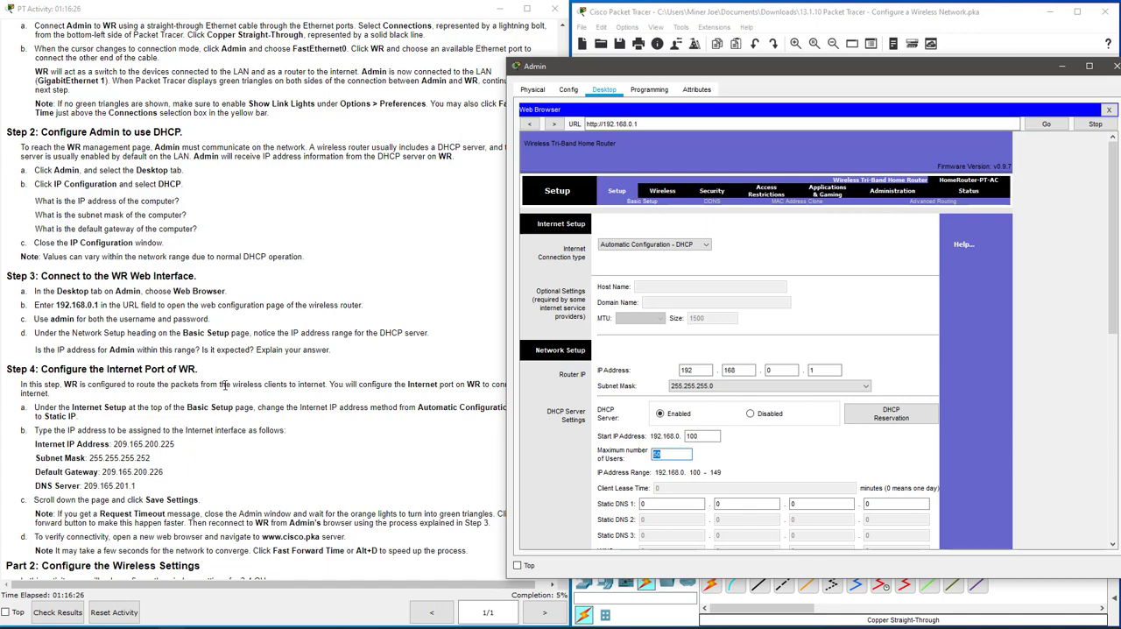
drag(676, 67, 730, 69)
Set WR's Internet connection type to Static IP on the Basic Setup page.
scroll(200, 363, down, 3)
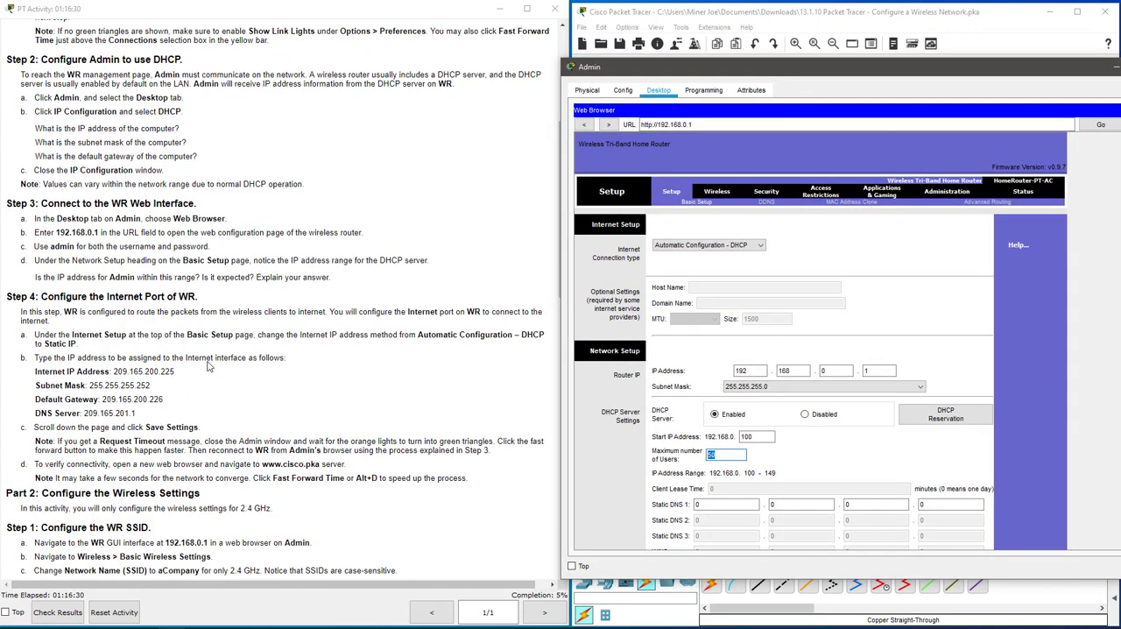
scroll(200, 363, down, 2)
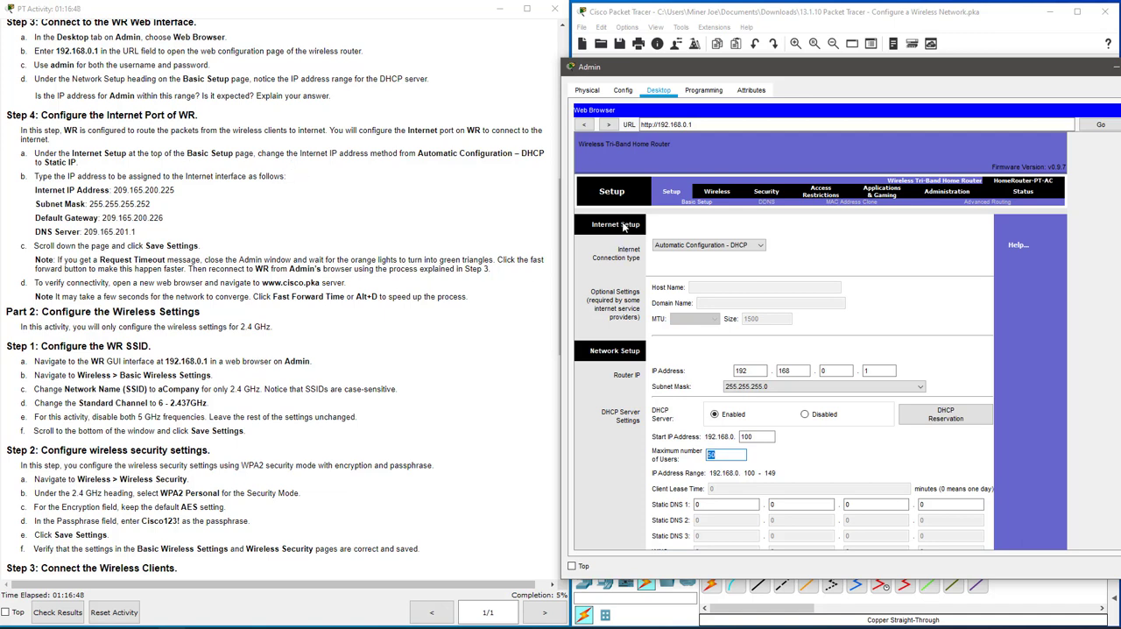
click(689, 249)
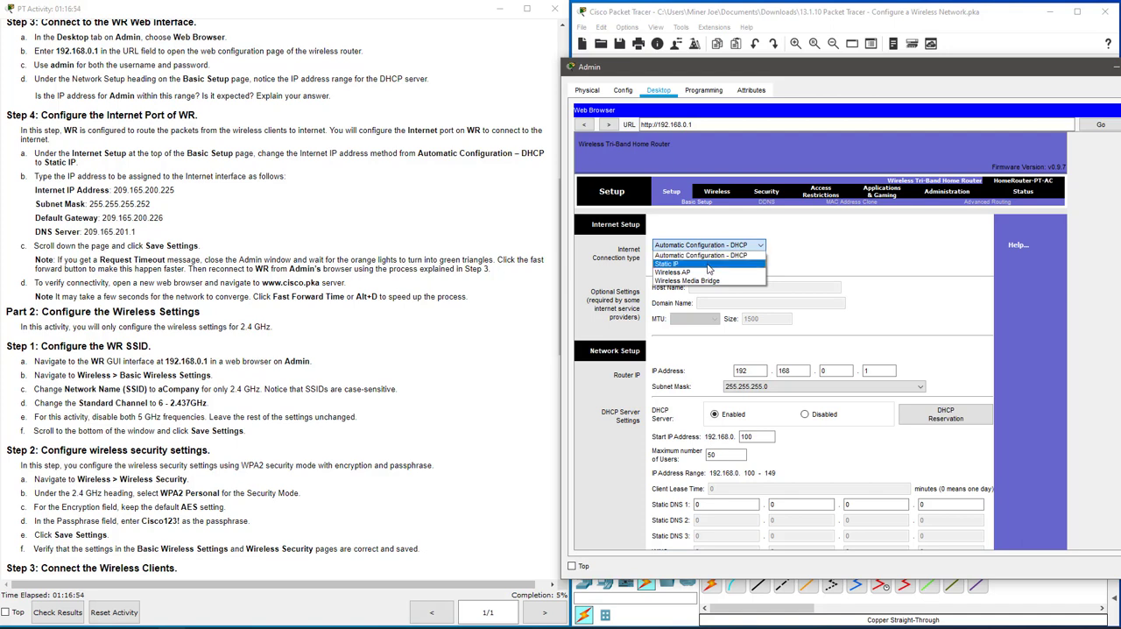
click(709, 269)
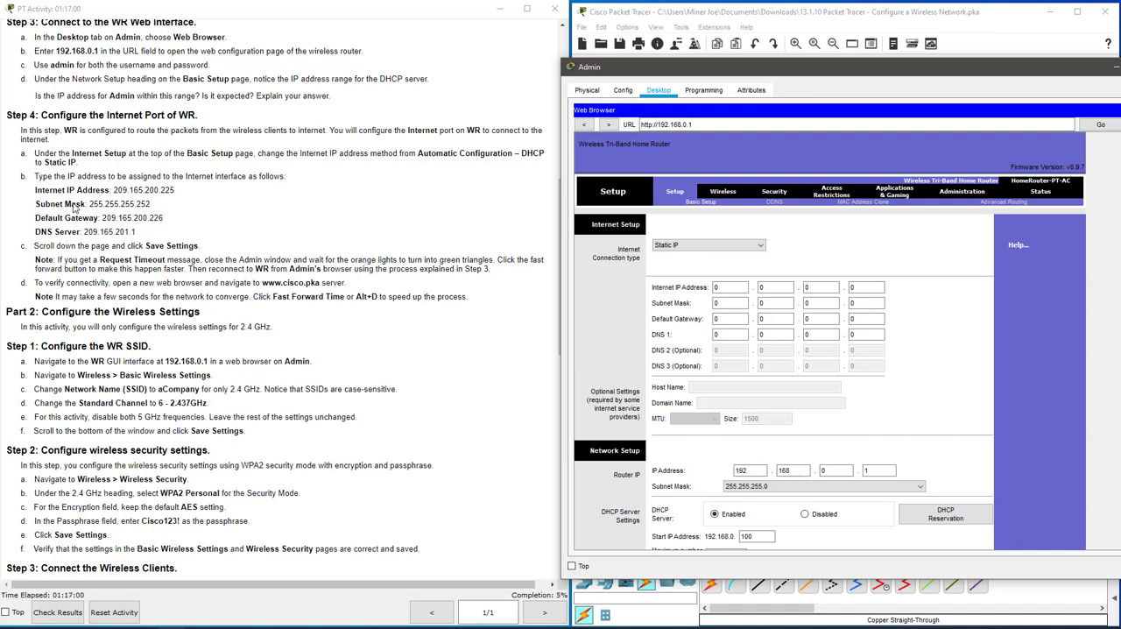
Set WR's Internet IP address to 209.165.200.225.
double_click(726, 287)
text(209)
click(780, 287)
text(165)
key(Tab)
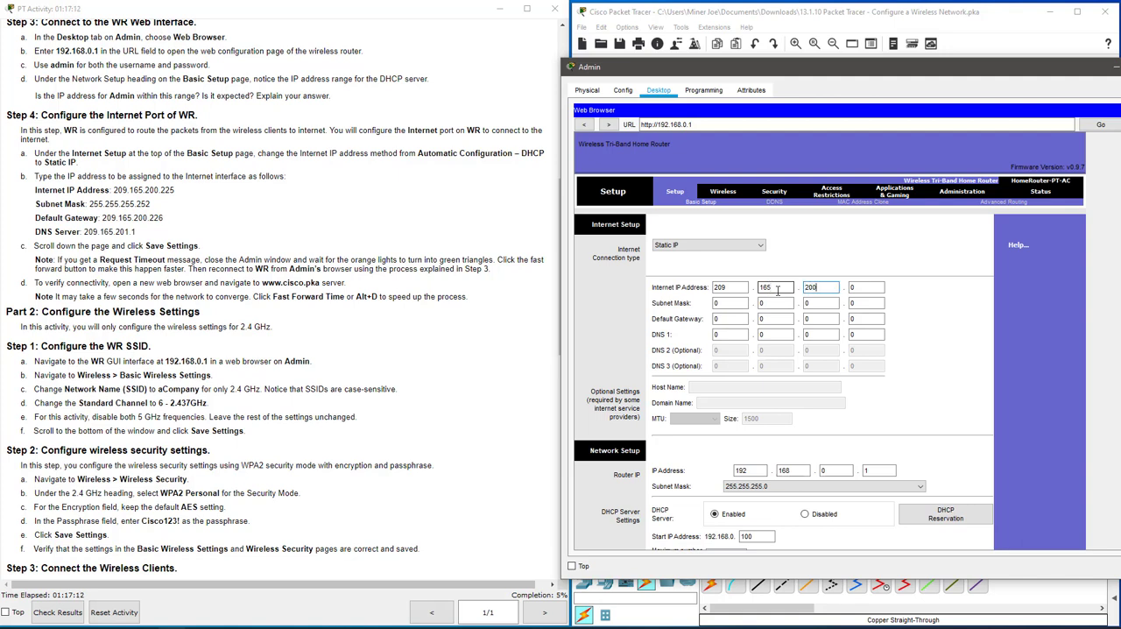
key(Tab)
text(2)
Set the subnet mask of WR's Internet connection to 255.255.255.252.
key(Tab)
text(255)
key(Tab)
text(555)
key(Tab)
text(255)
key(Tab)
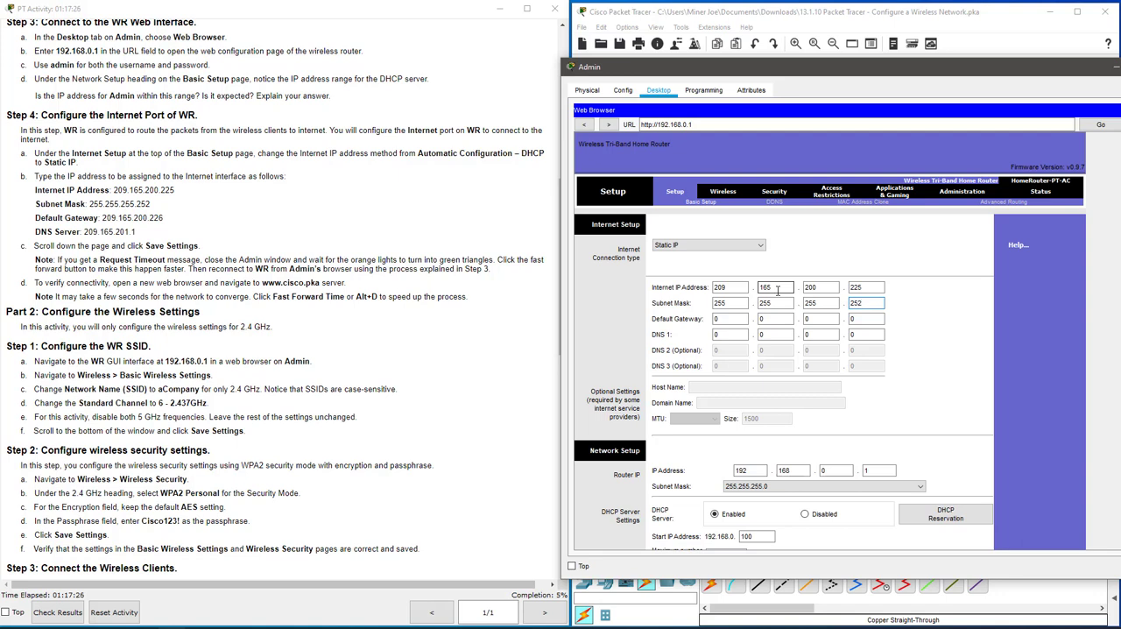
text(252)
Set the default gateway of WR's Internet connection to 209.165.200.226.
key(Tab)
key(Tab)
text(165)
key(Tab)
text(200)
key(Tab)
key(Tab)
key(Tab)
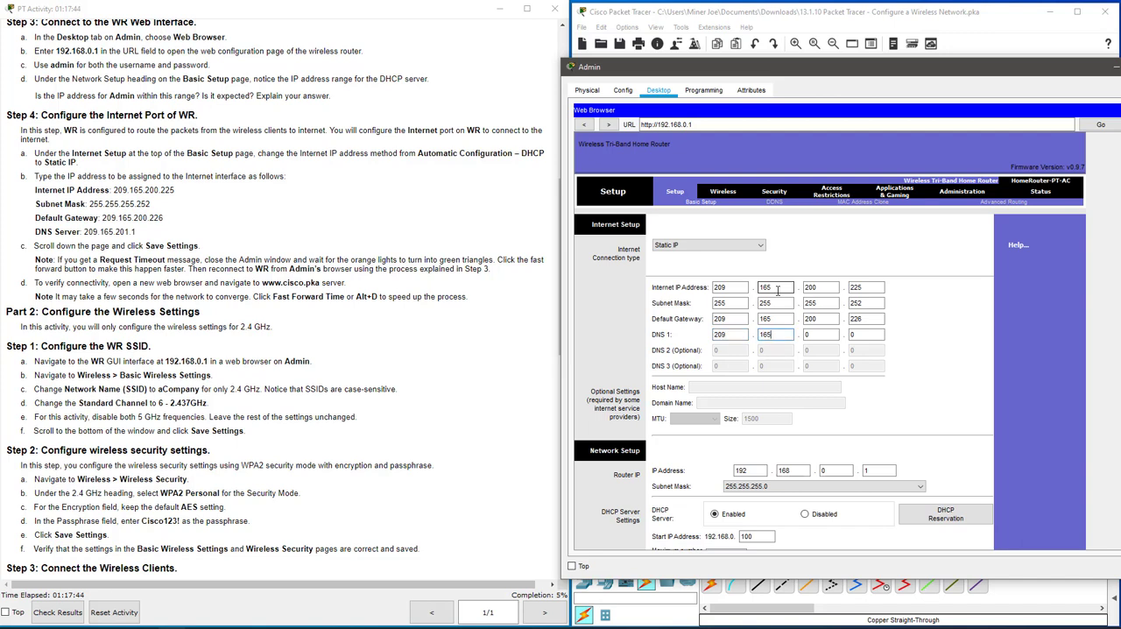
Set DNS 1 of WR's Internet connection to 209.165.201.1.
key(Tab)
text(20)
key(Tab)
click(828, 334)
key(Tab)
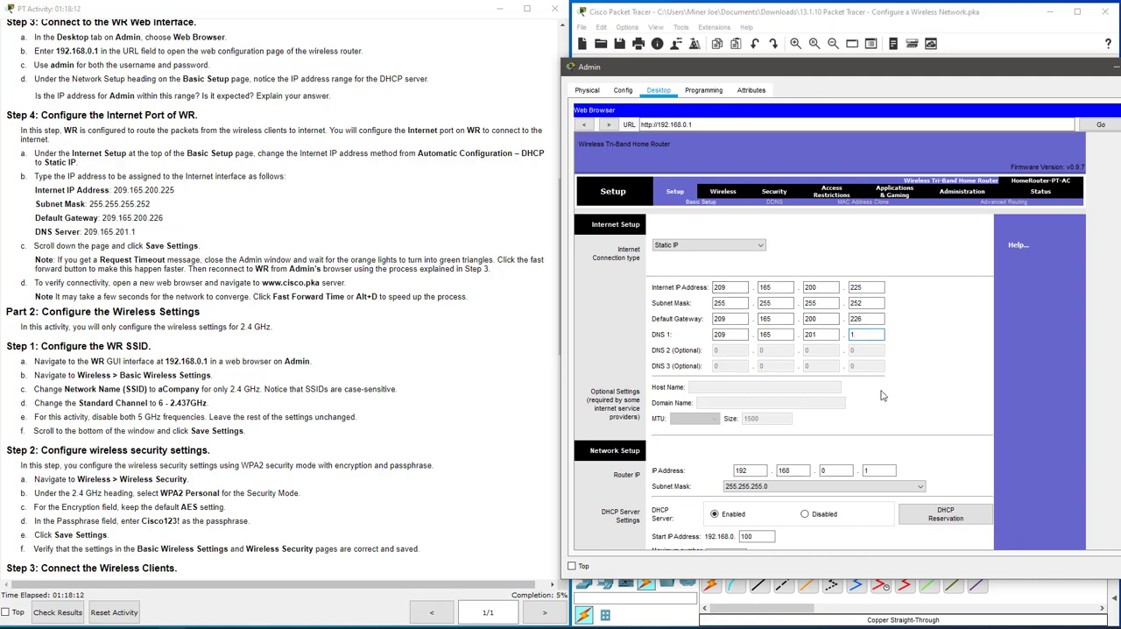
Save the settings on WR's Basic Setup page.
scroll(928, 374, down, 3)
scroll(928, 374, down, 10)
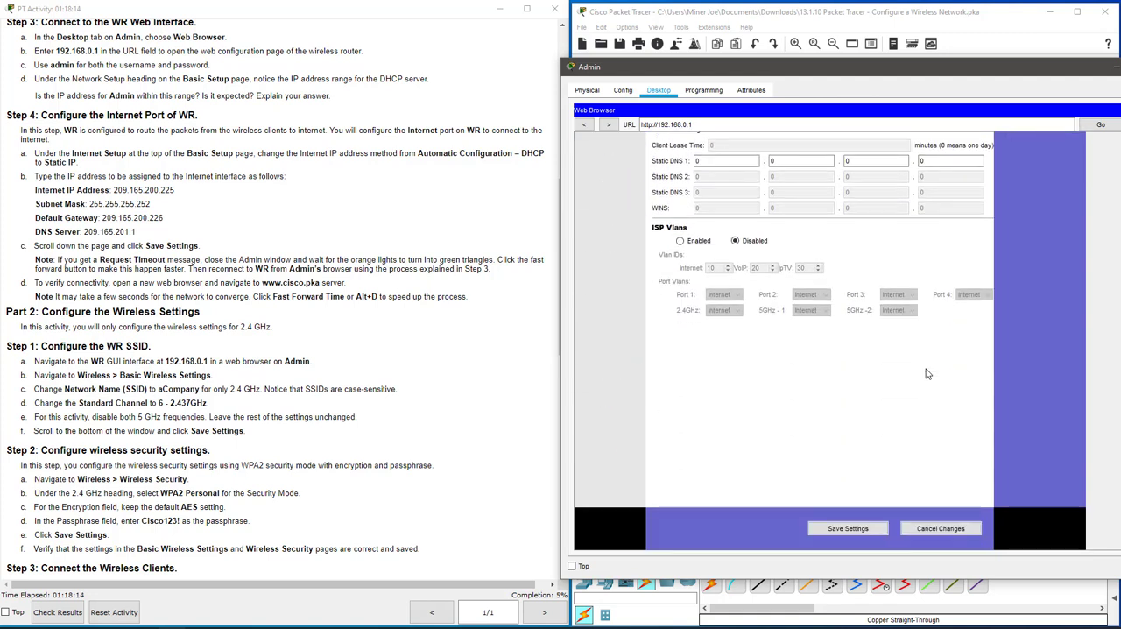
click(850, 530)
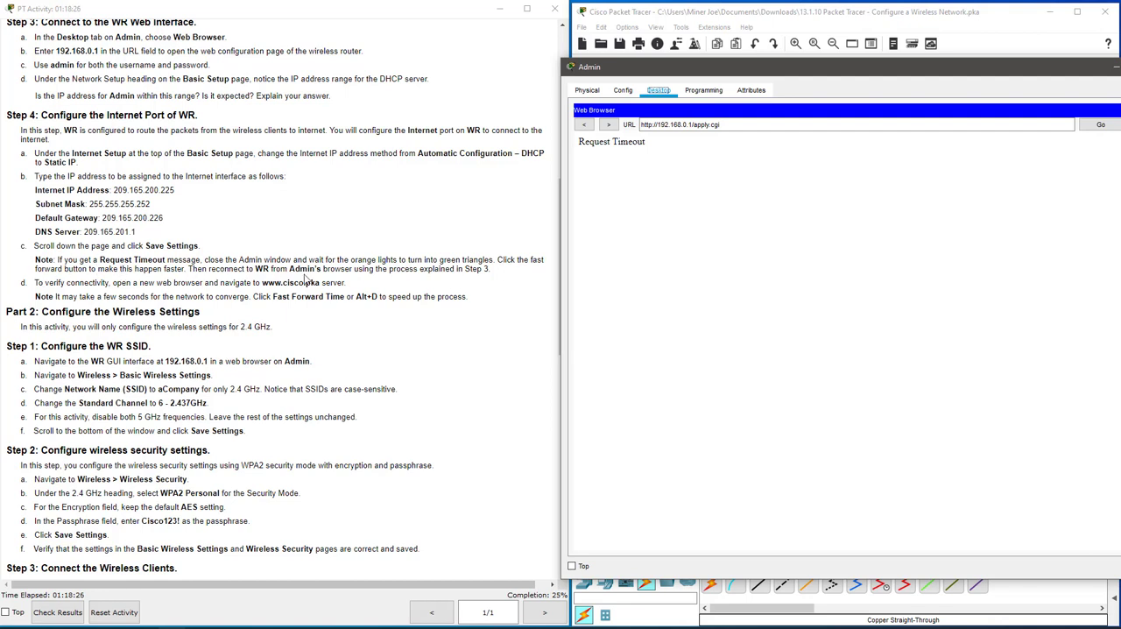
click(774, 123)
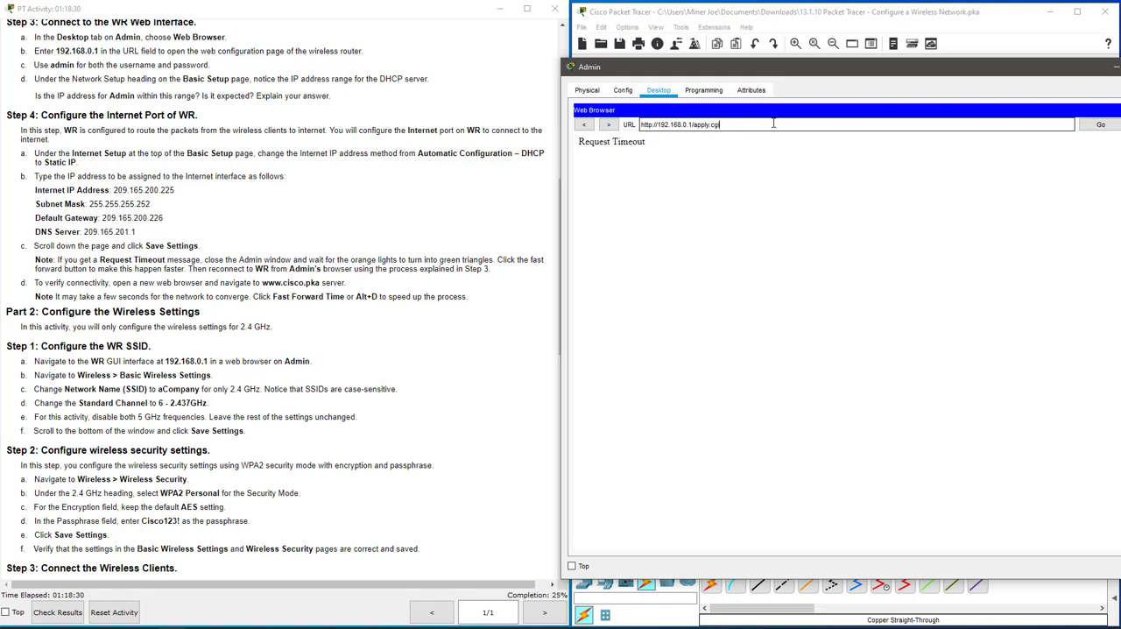
key(BackSpace)
key(BackSpace)
key(BackSpace)
key(BackSpace)
key(BackSpace)
key(BackSpace)
key(BackSpace)
key(BackSpace)
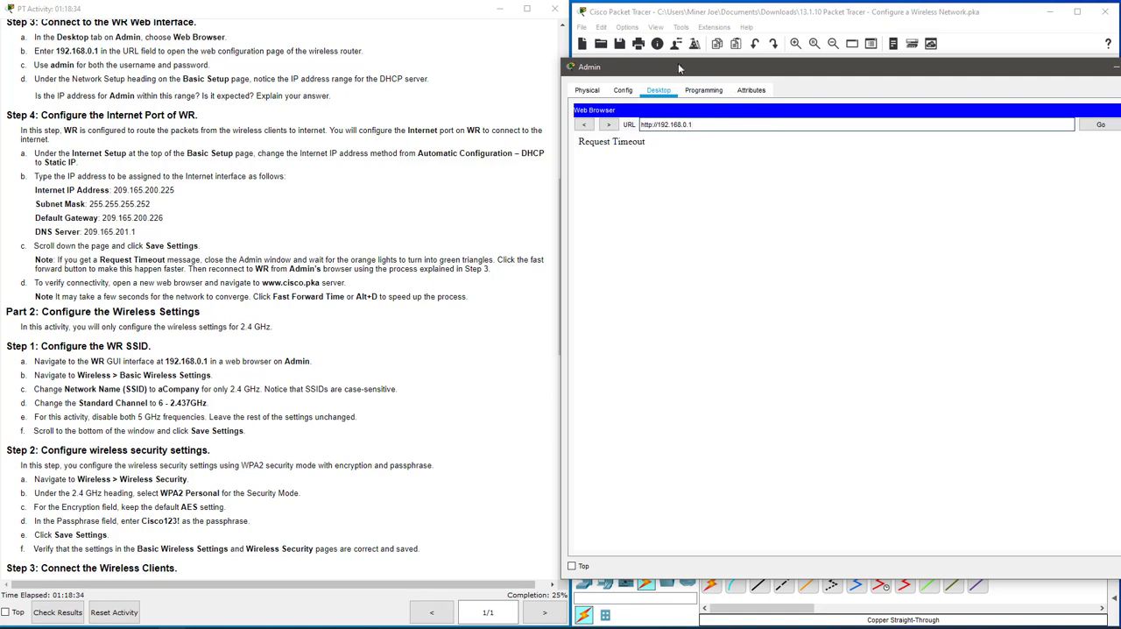
drag(691, 63, 910, 300)
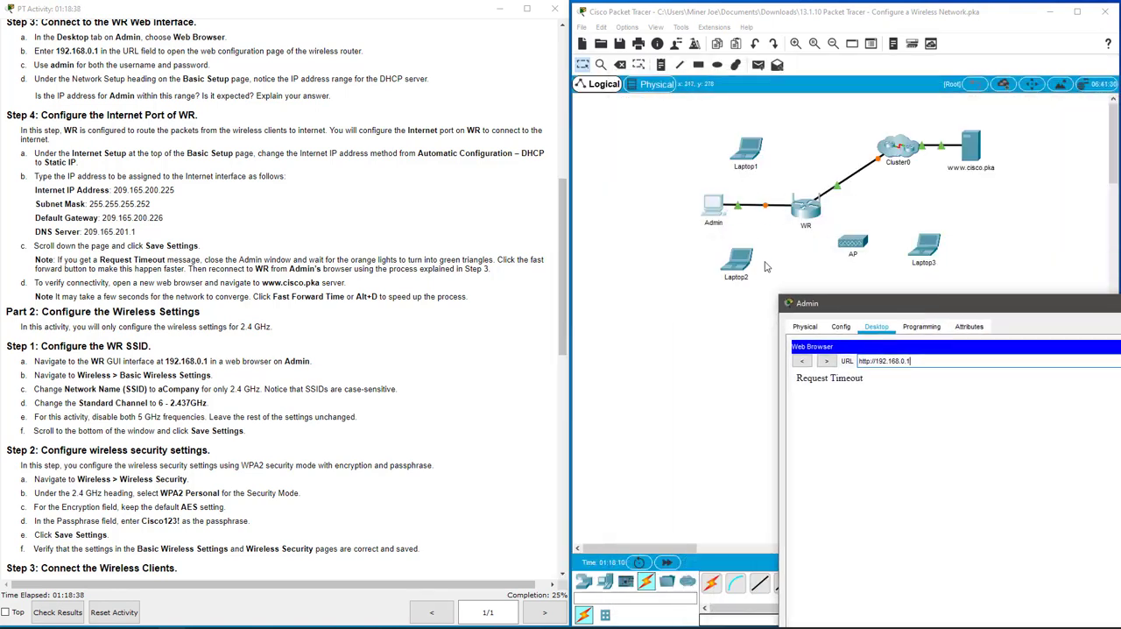
click(666, 563)
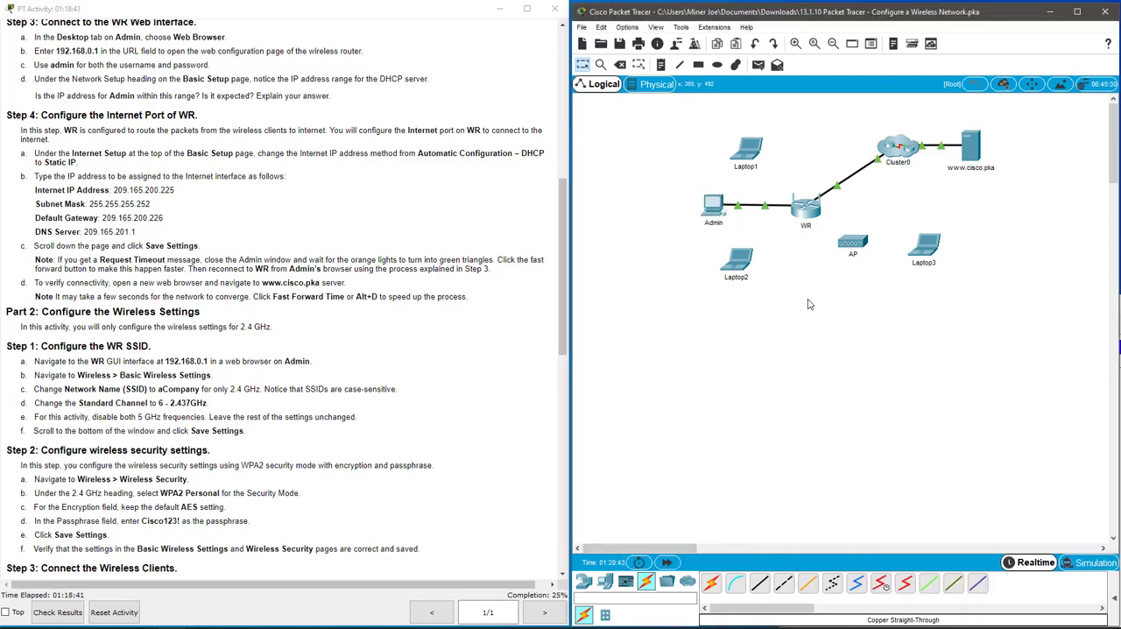
click(714, 207)
click(961, 360)
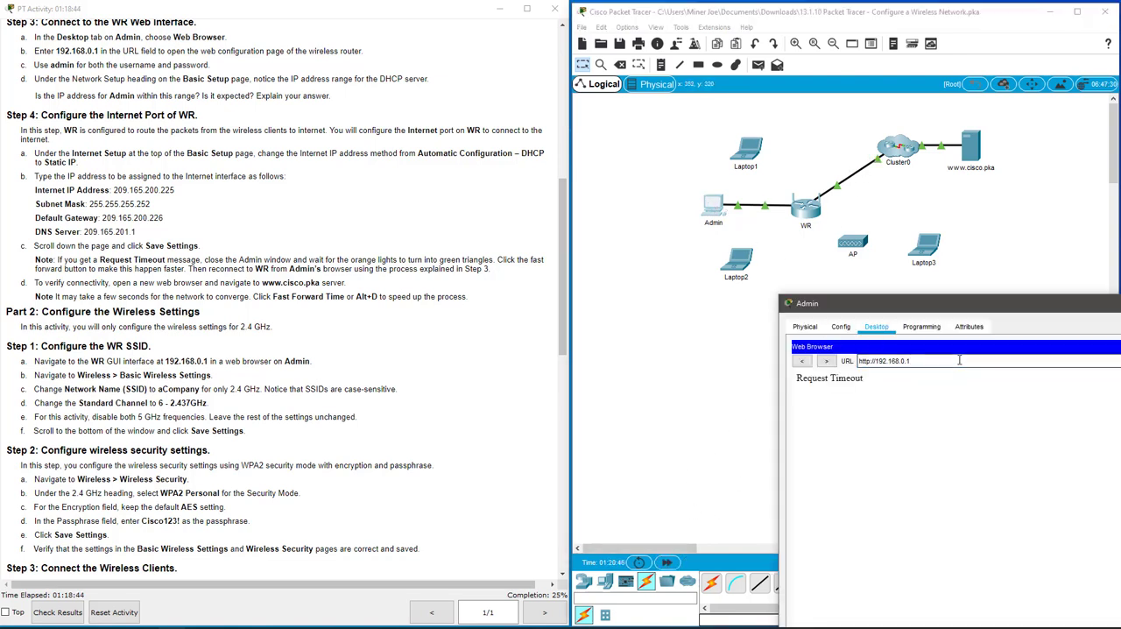
key(Return)
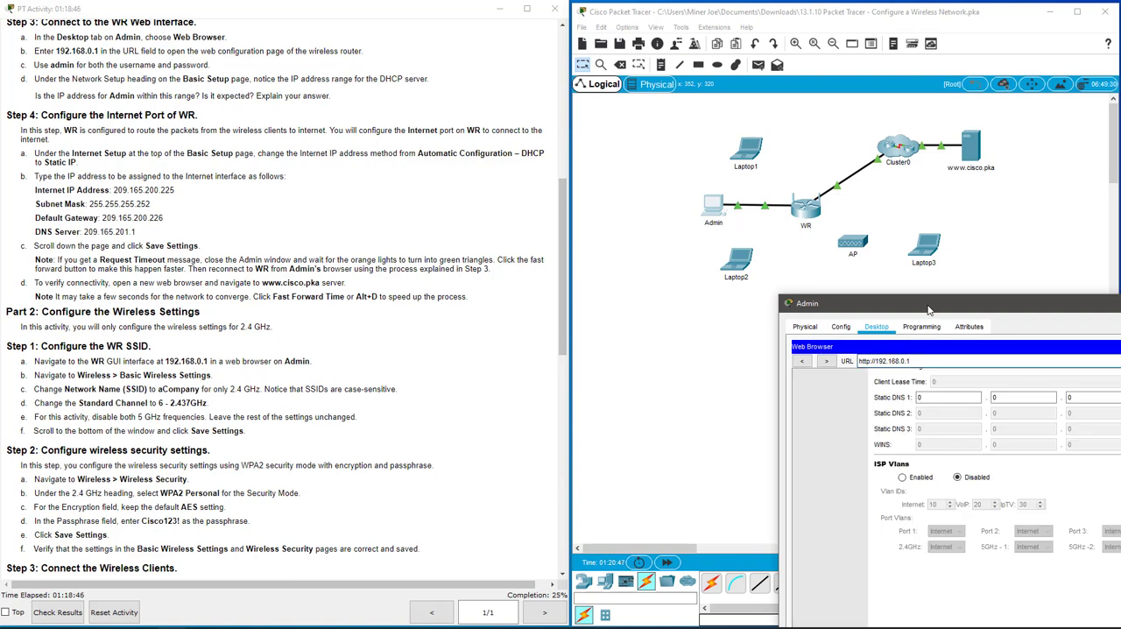
drag(930, 309, 742, 127)
scroll(749, 274, up, 3)
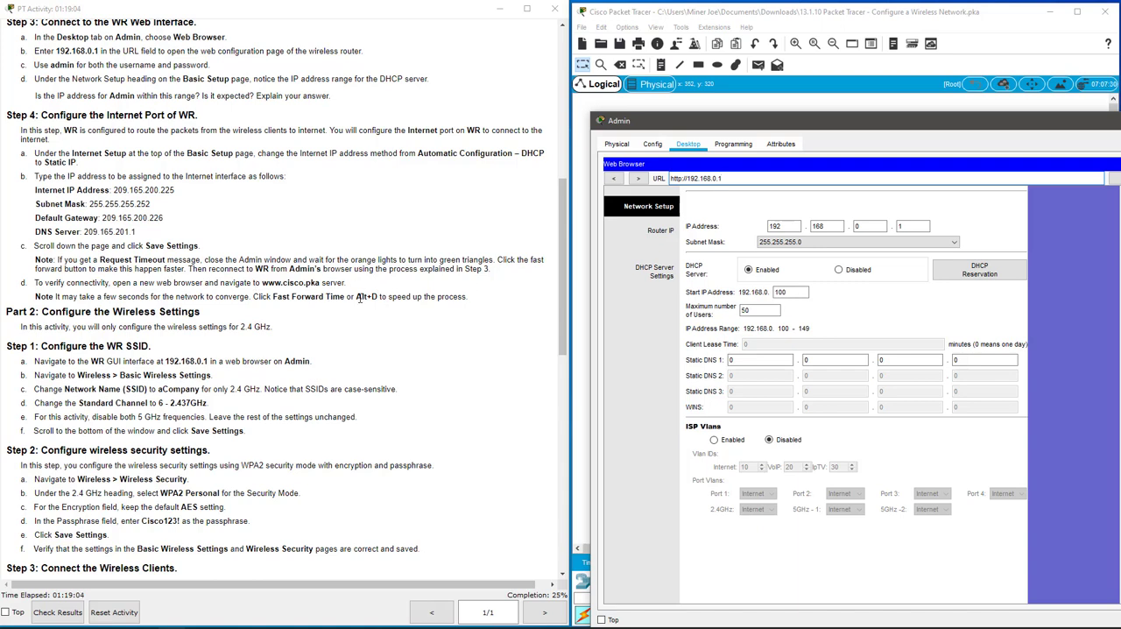
click(787, 178)
triple_click(787, 180)
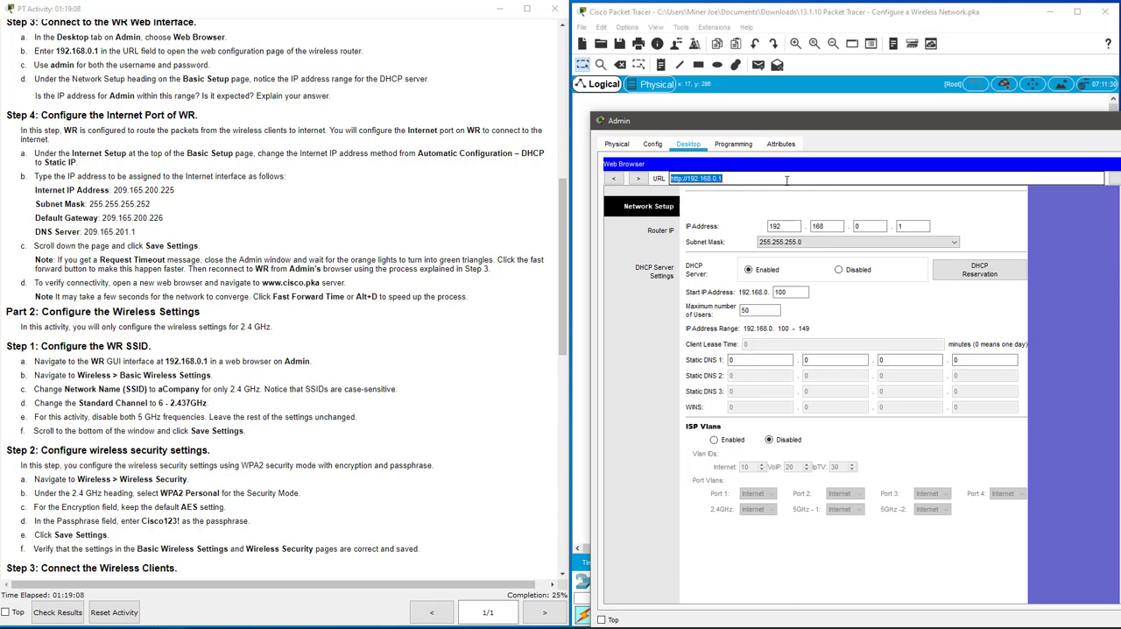
text(www.cisco)
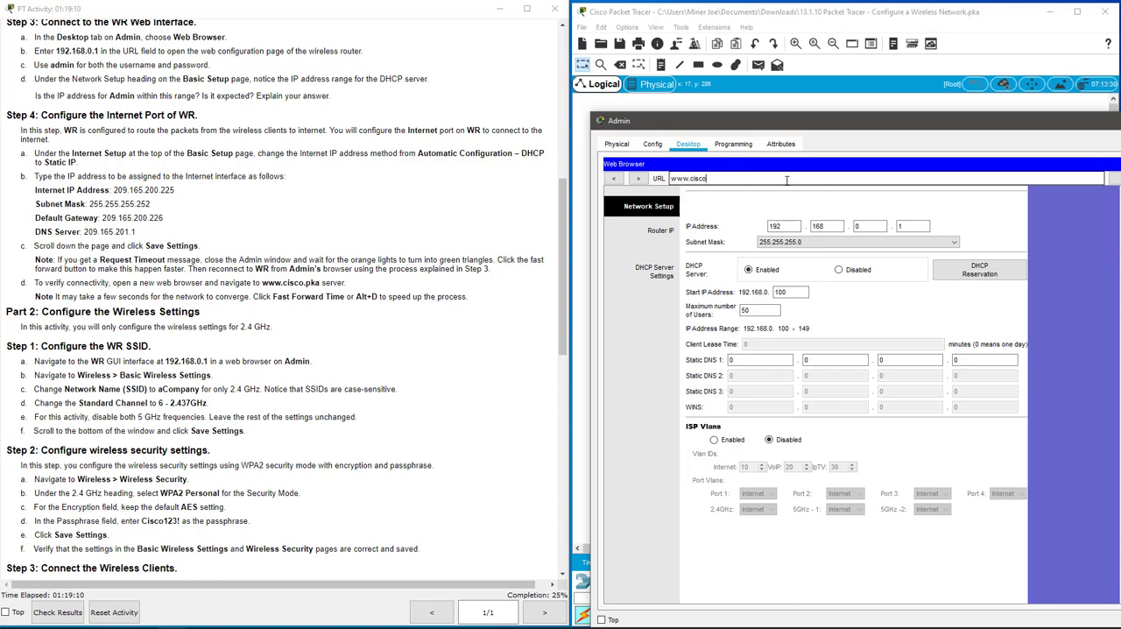
text(.pka)
key(Return)
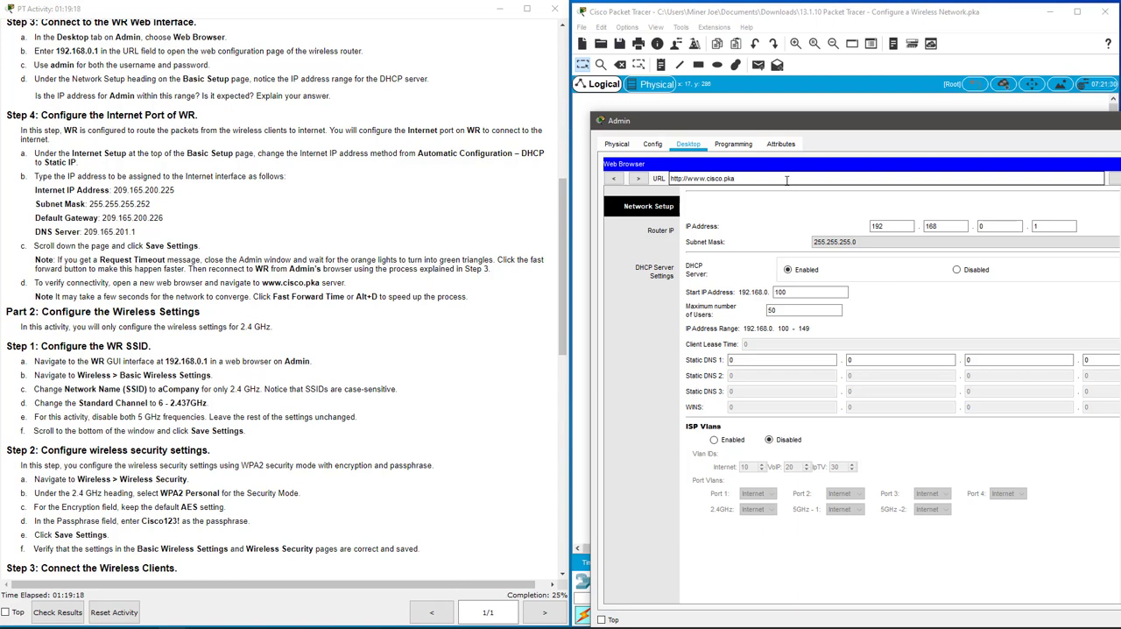
drag(727, 120, 504, 69)
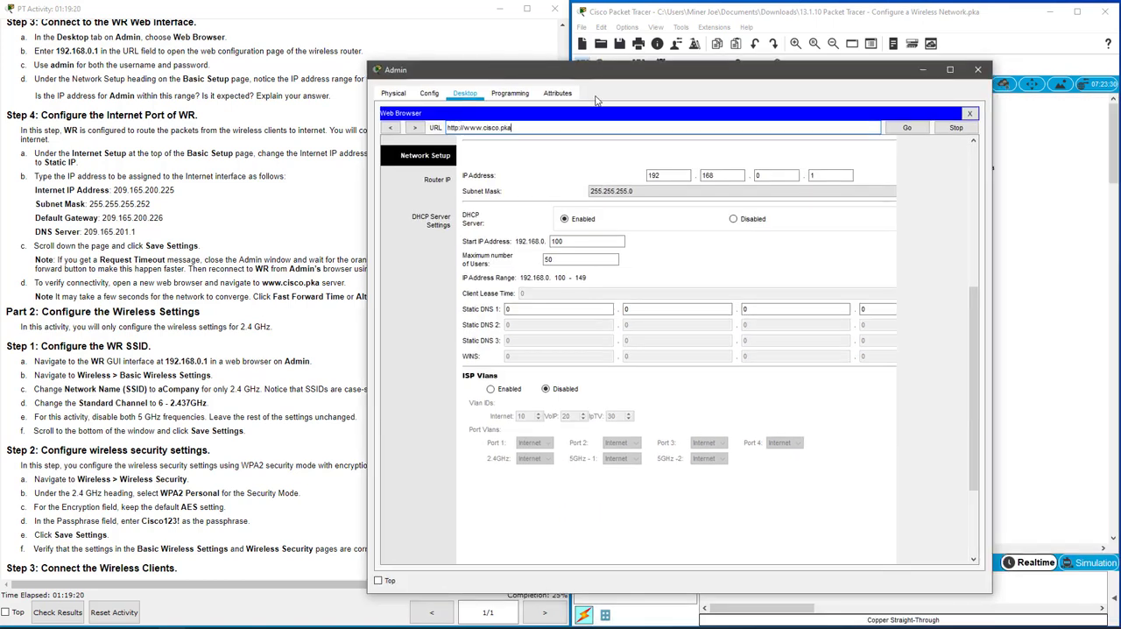
click(918, 130)
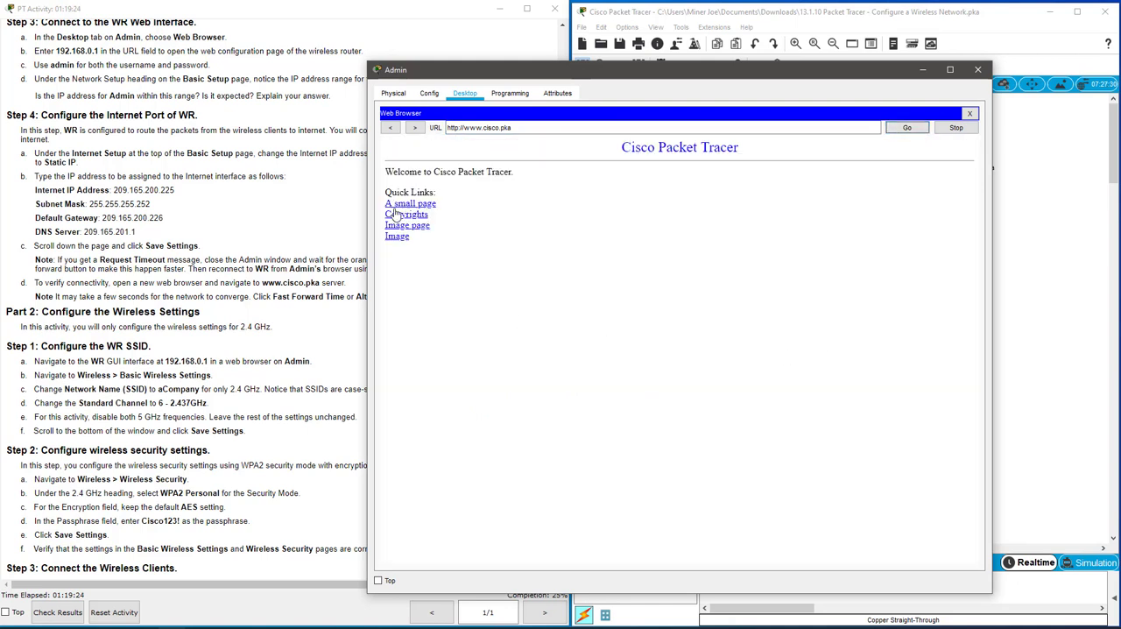
click(406, 205)
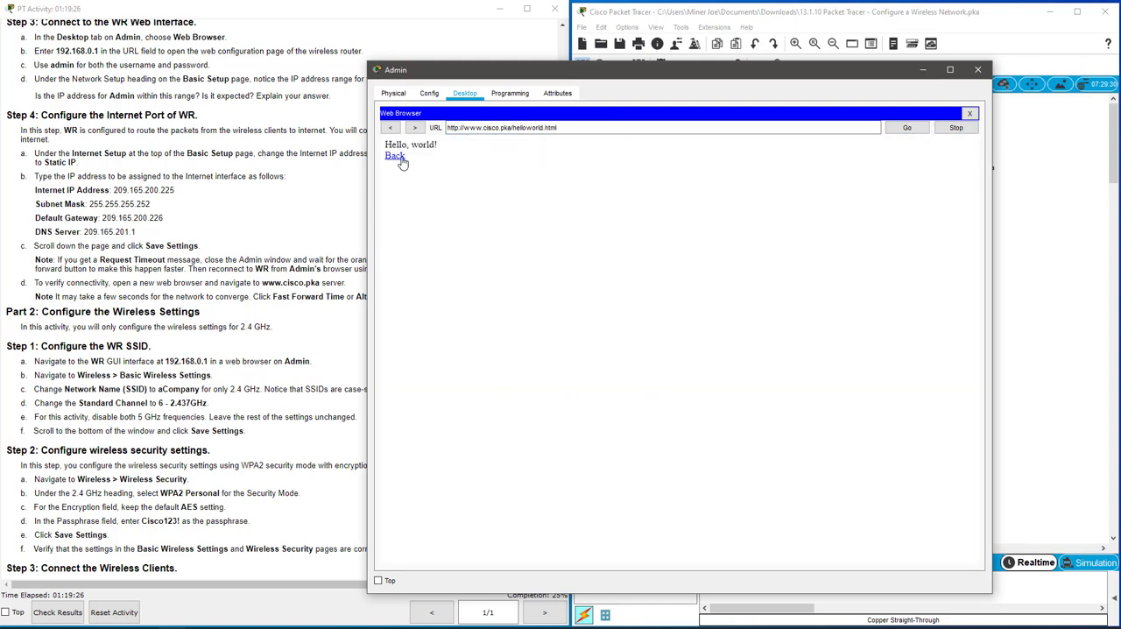
click(392, 129)
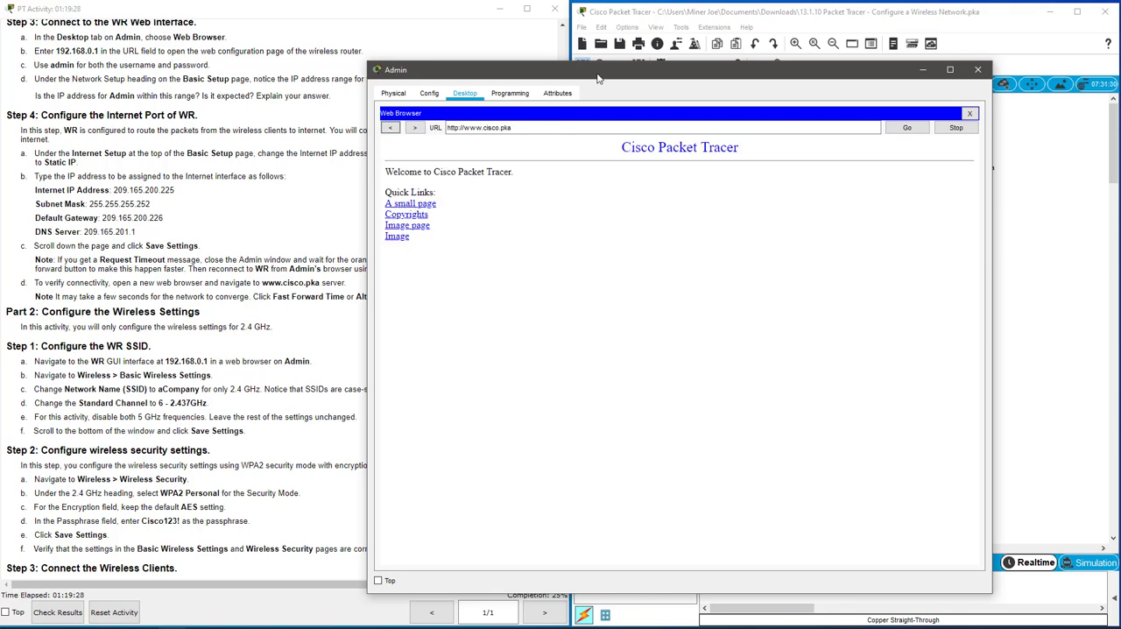
drag(605, 77, 759, 78)
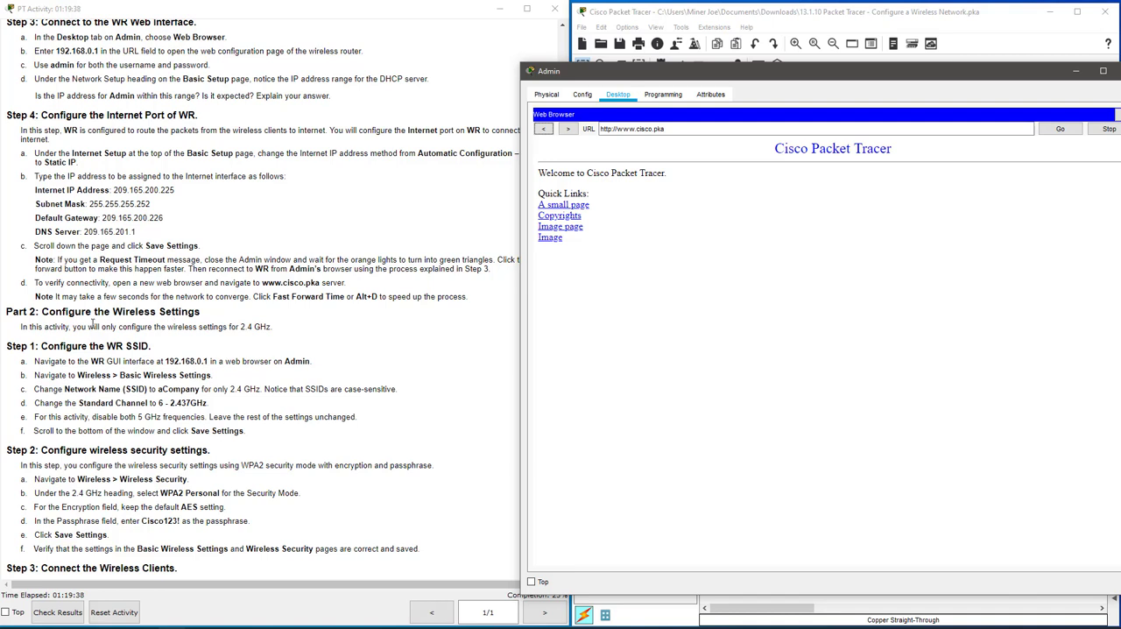
Consult the Part 2 wireless instructions and load WR's configuration interface at 192.168.0.1 in Admin's browser.
drag(271, 326, 236, 326)
click(237, 344)
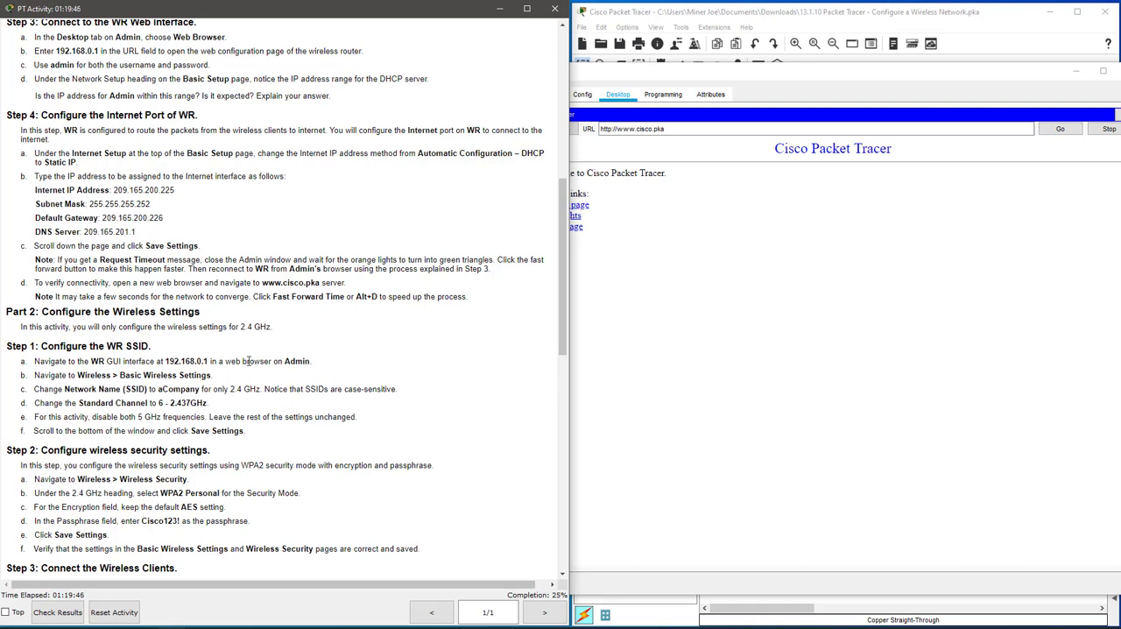
scroll(281, 361, down, 5)
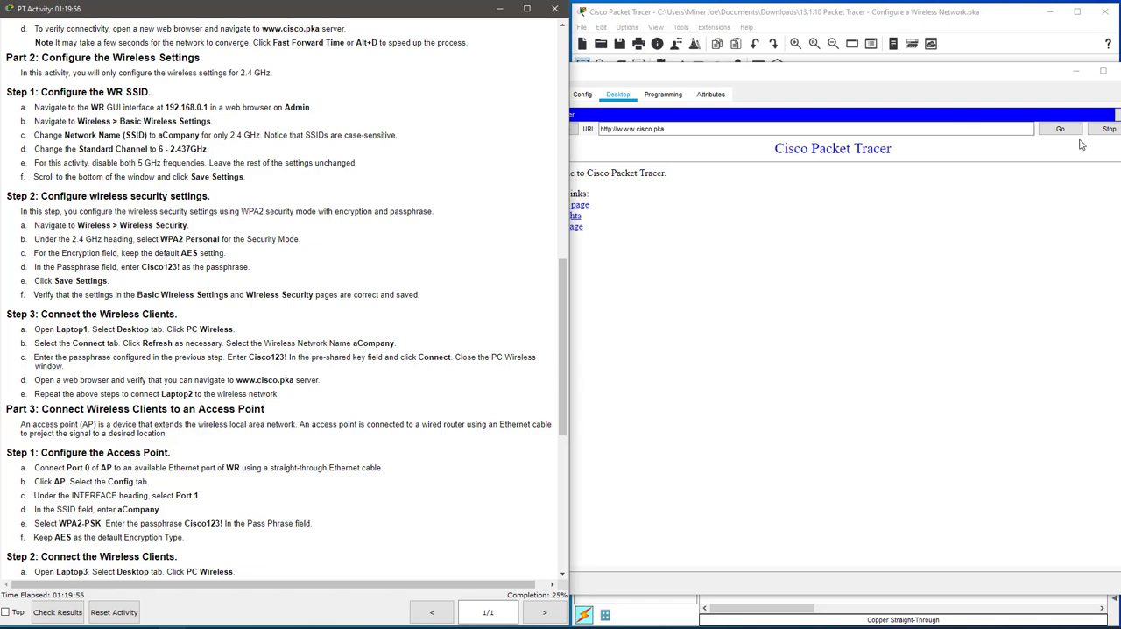
click(846, 130)
double_click(846, 131)
triple_click(846, 132)
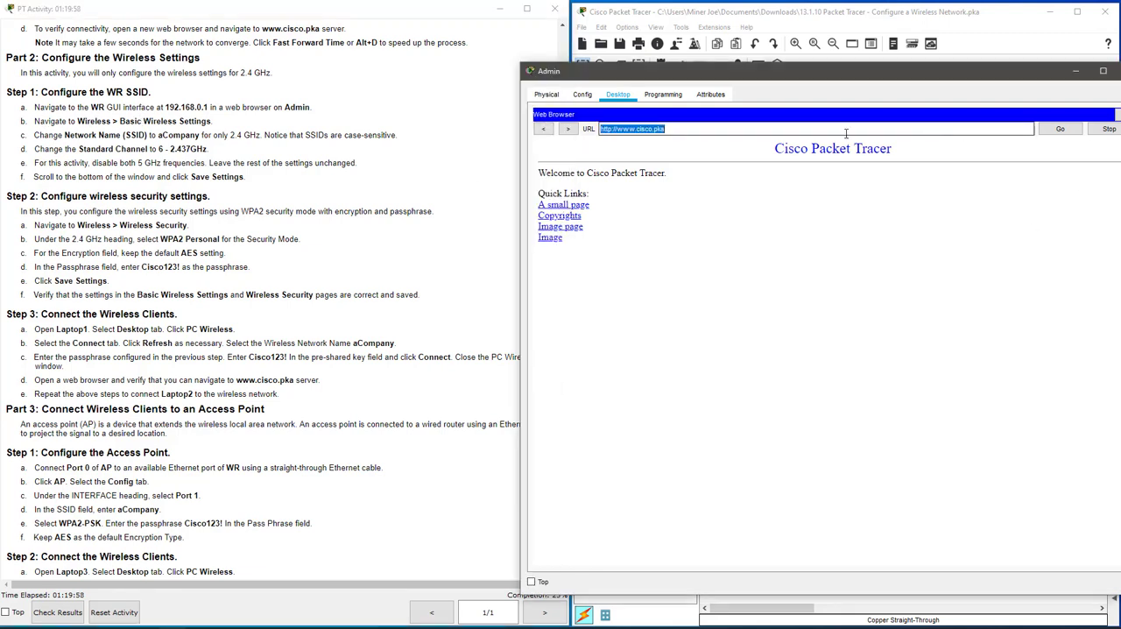
text(192.168.0.1)
key(Return)
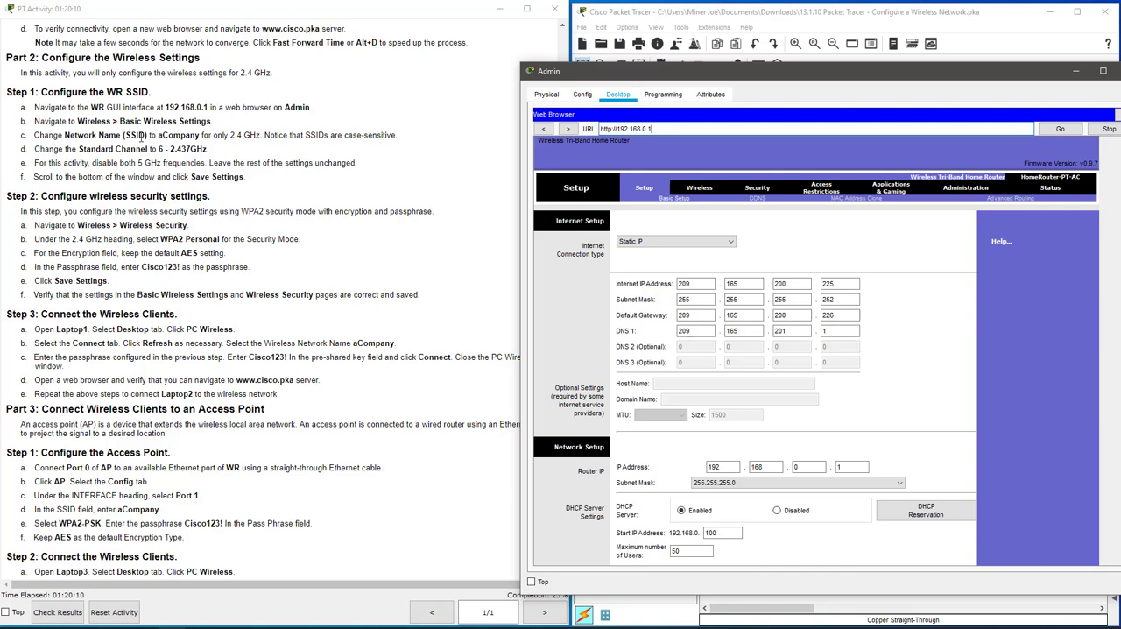
Check the required SSID and channel in the instructions, open WR's Basic Wireless Settings and keep the 2.4 GHz Network Mode at Auto.
drag(158, 135, 202, 136)
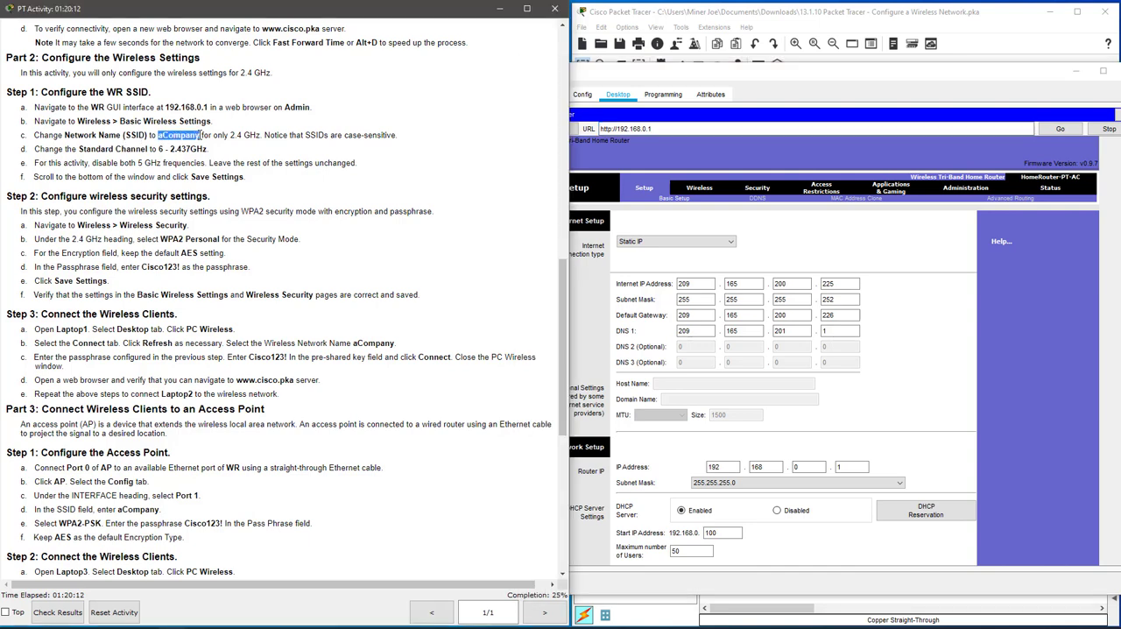
click(427, 137)
drag(159, 149, 207, 149)
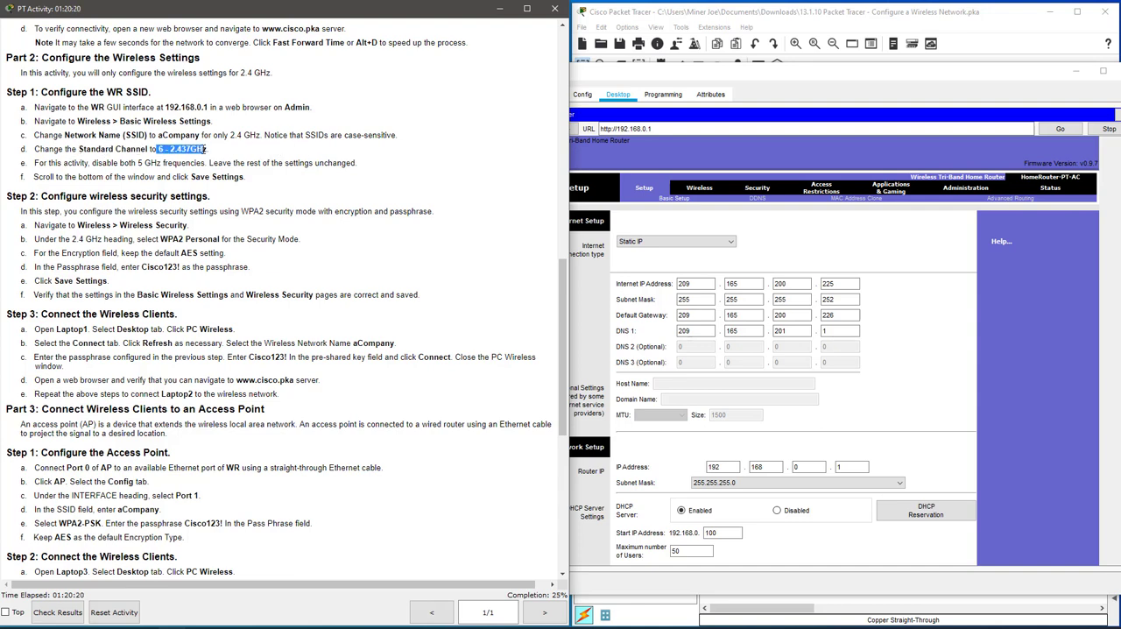
click(226, 151)
click(698, 191)
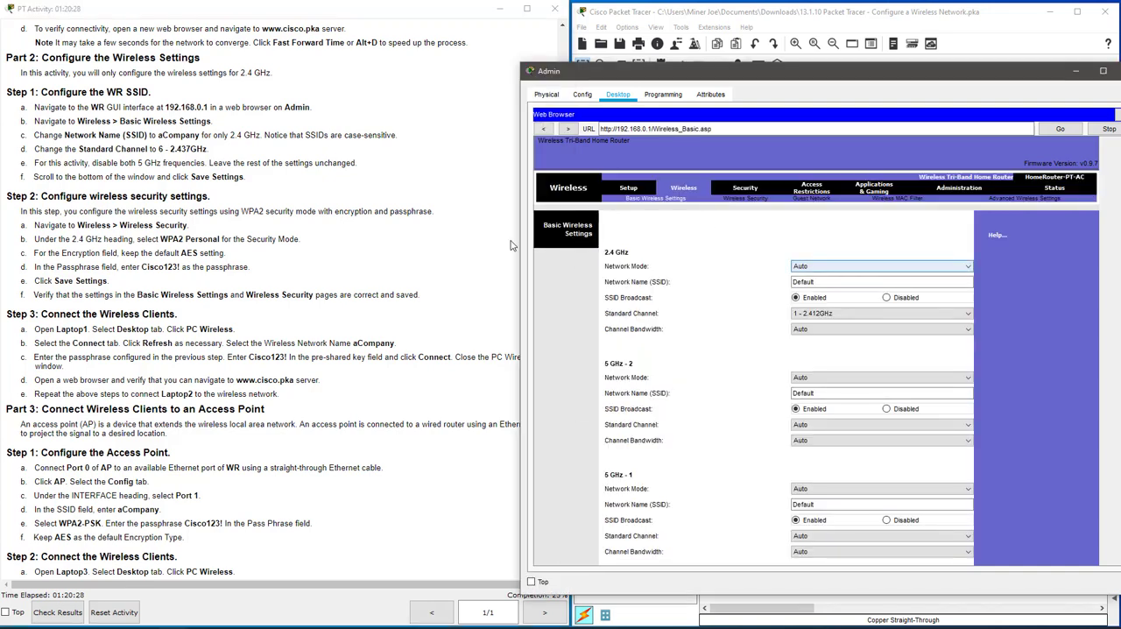
click(836, 267)
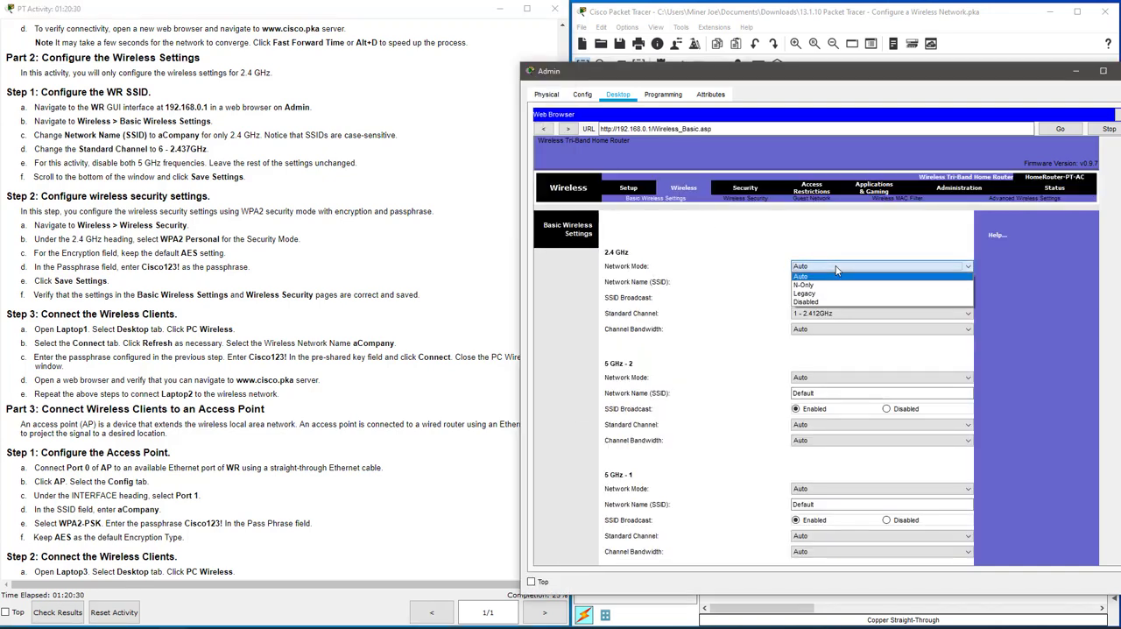
click(837, 276)
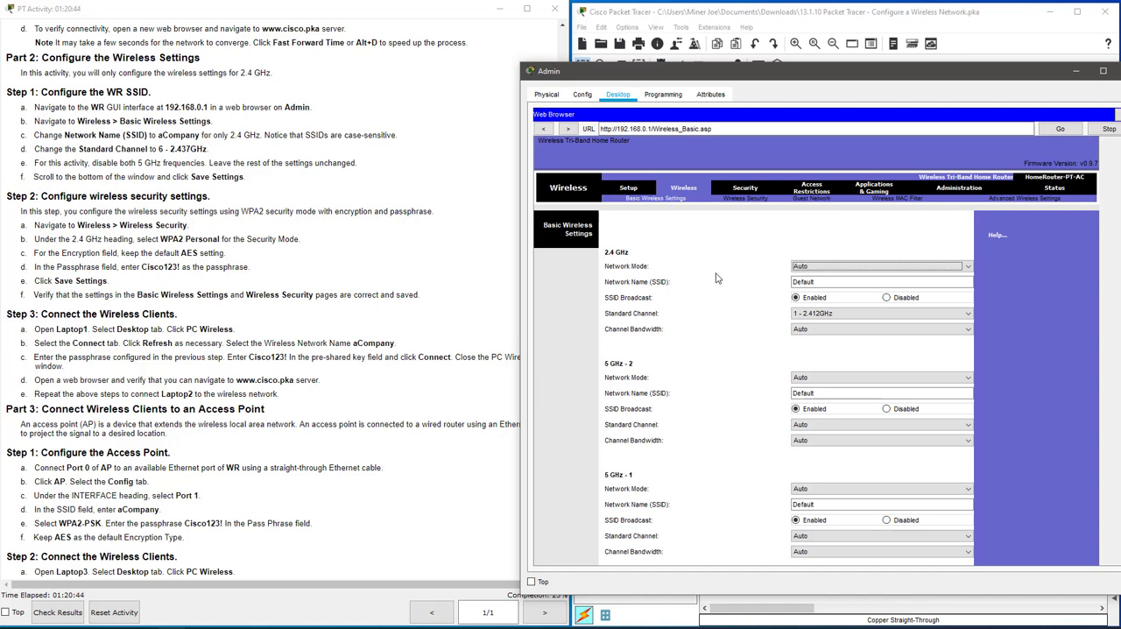
click(829, 268)
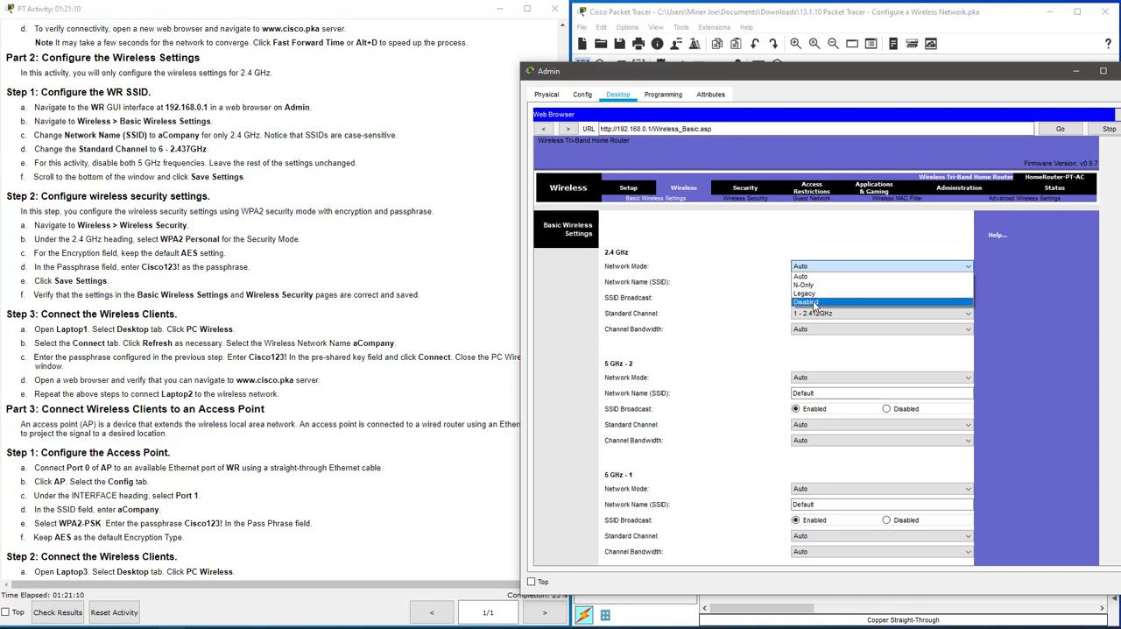
click(791, 236)
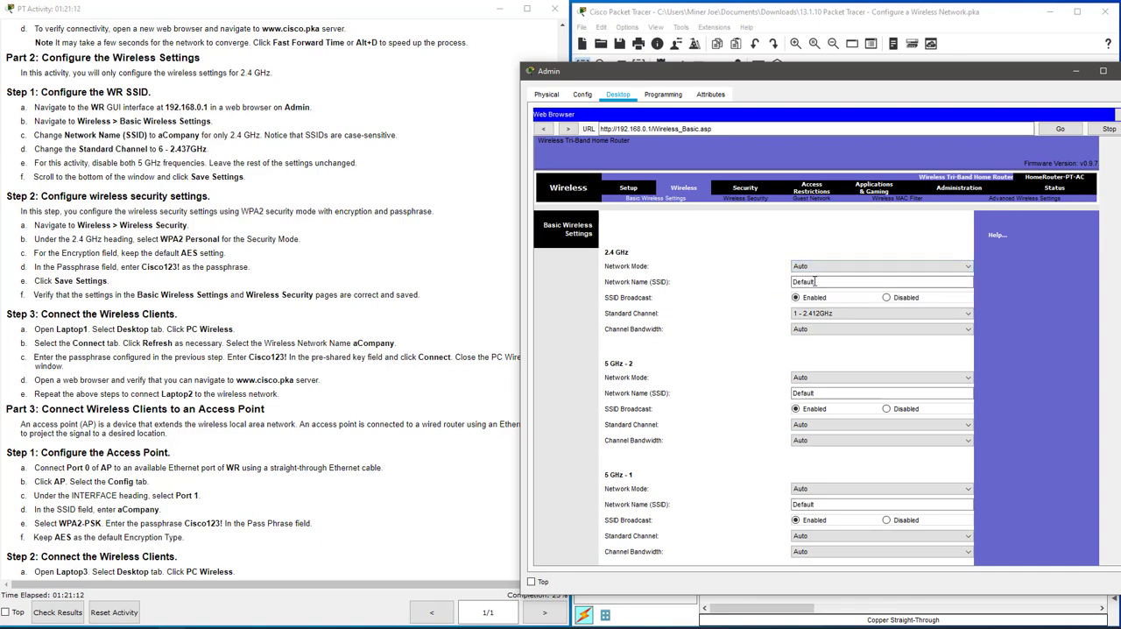
Set the 2.4 GHz Network Name (SSID) to aCompany and its Standard Channel to 6 - 2.437GHz.
click(819, 282)
double_click(819, 282)
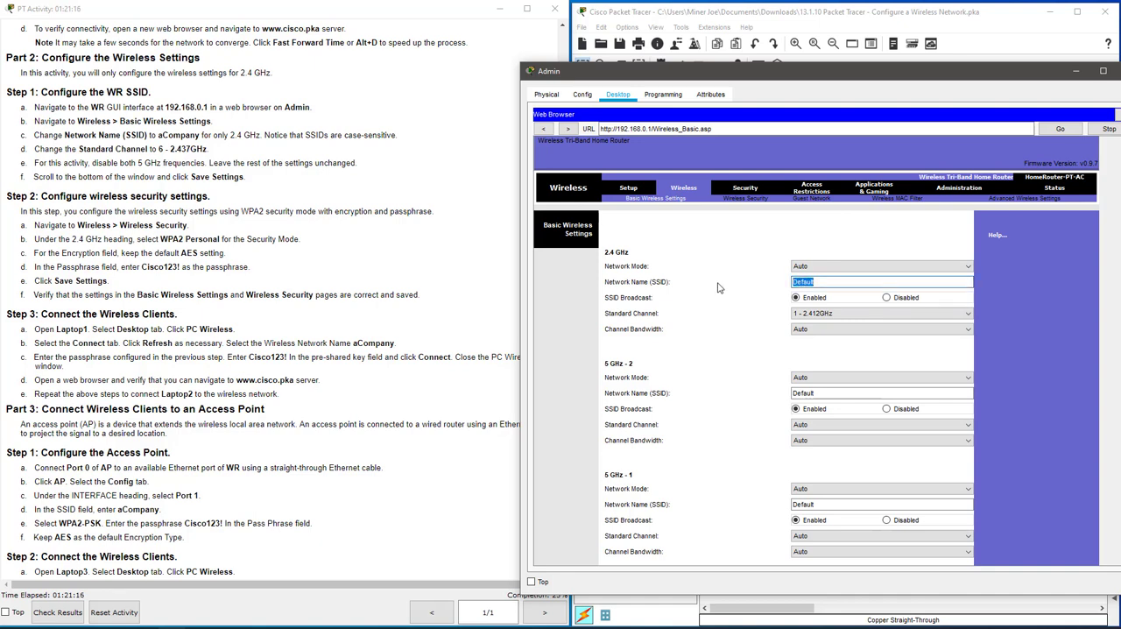
text(aCompany)
click(823, 314)
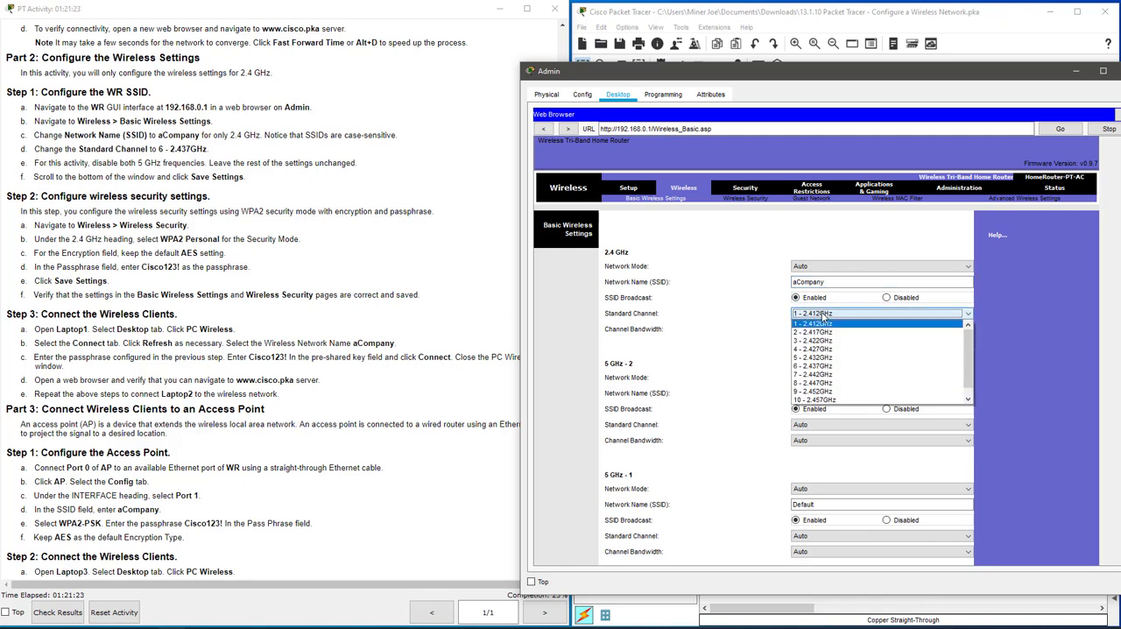
click(819, 367)
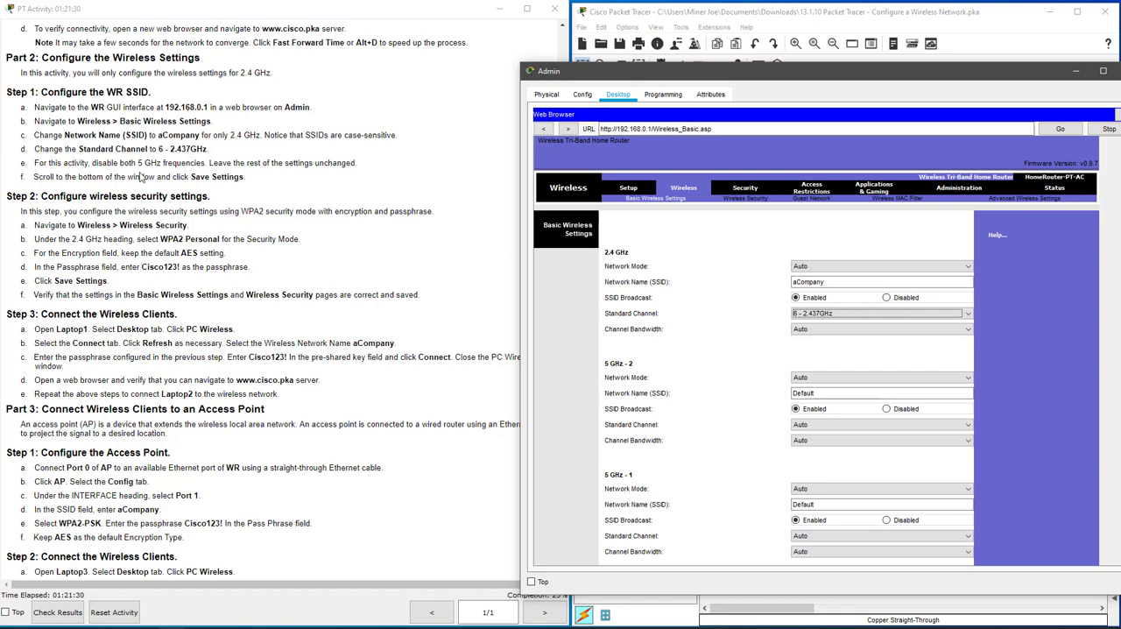
Set the Network Mode of both the 5 GHz - 2 and 5 GHz - 1 radios to Disabled.
scroll(872, 373, down, 3)
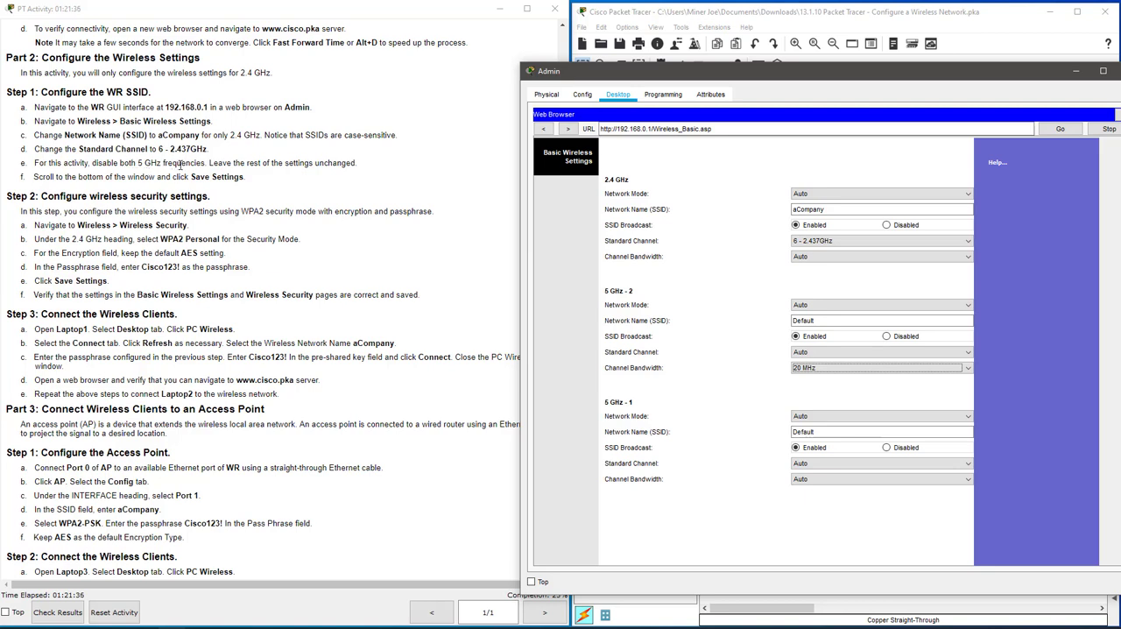
click(835, 306)
click(823, 344)
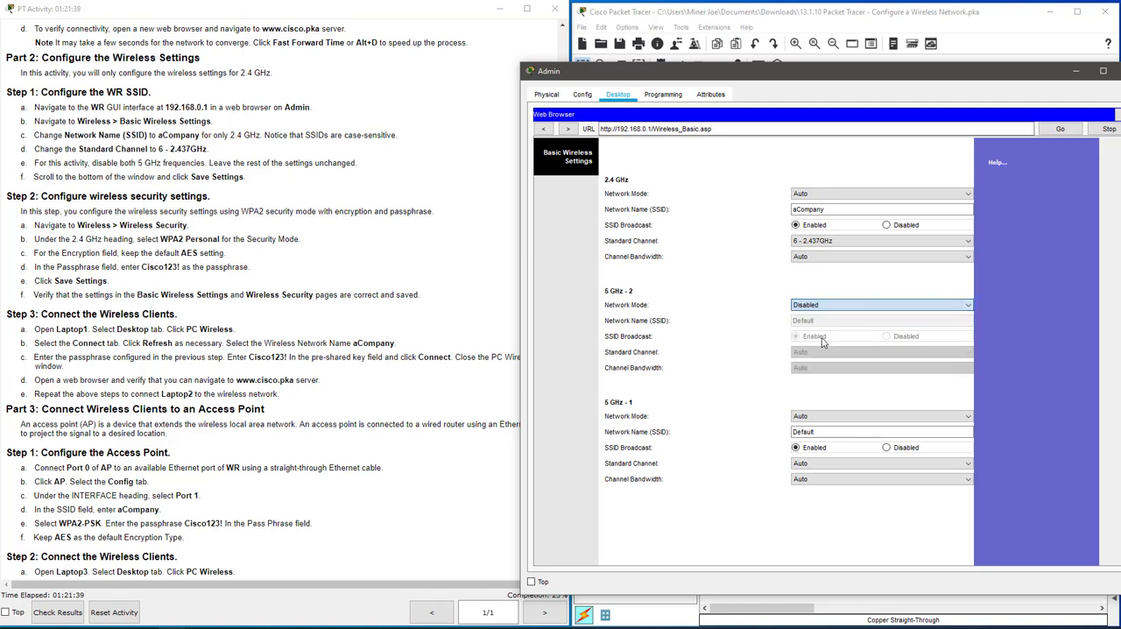
click(810, 417)
click(813, 456)
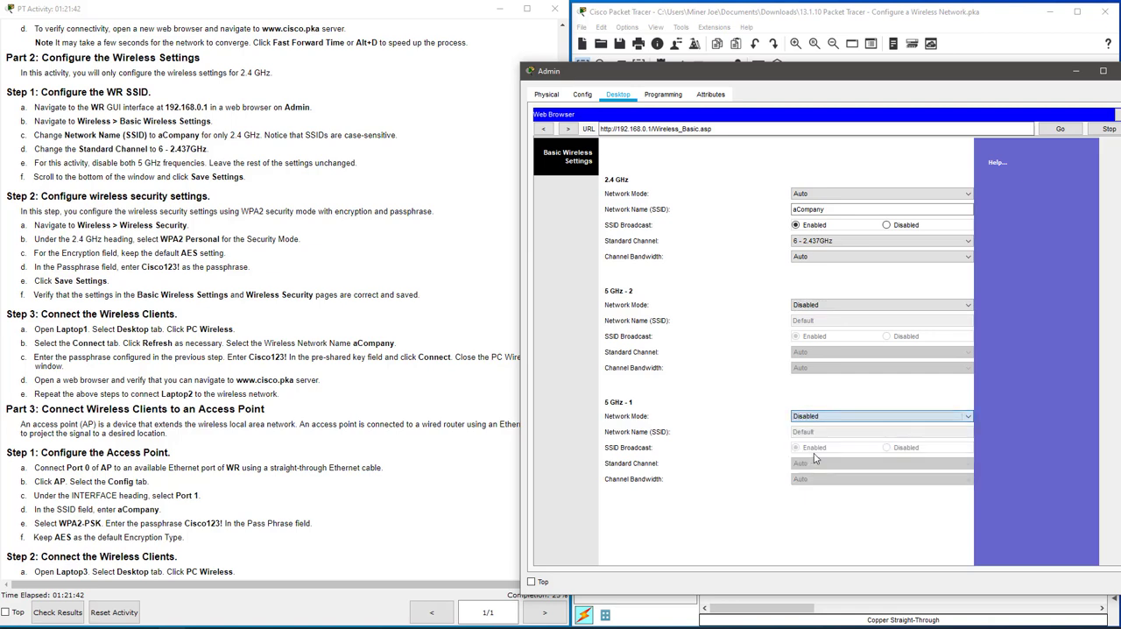
Save WR's Basic Wireless Settings.
scroll(992, 555, down, 10)
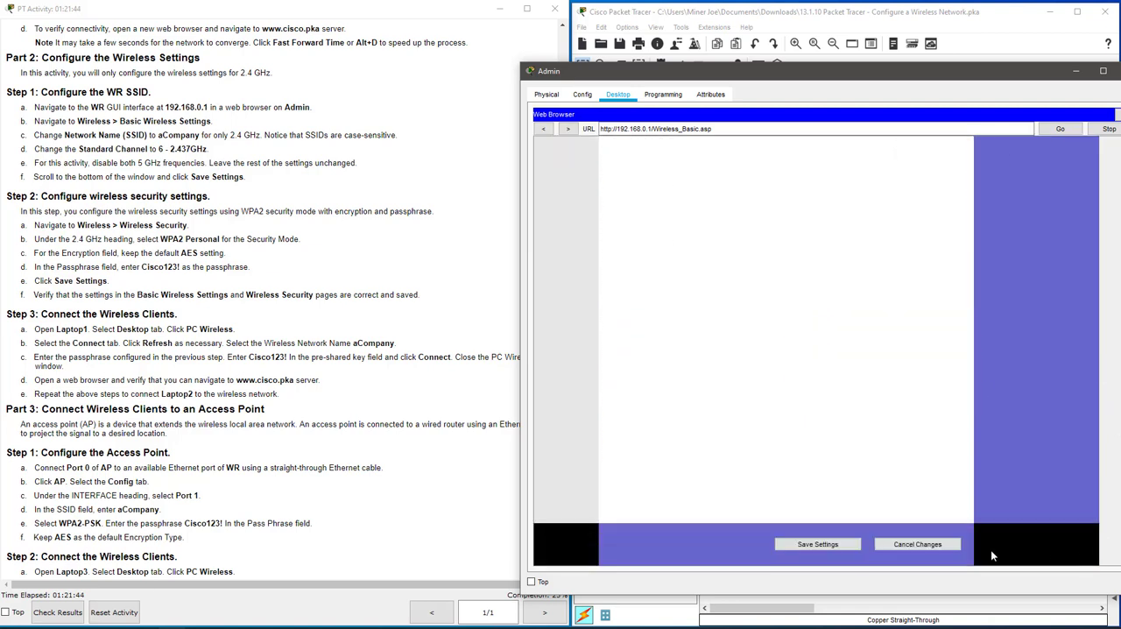
click(812, 545)
mouse_move(775, 77)
mouse_down()
mouse_move(774, 53)
mouse_move(782, 58)
mouse_up()
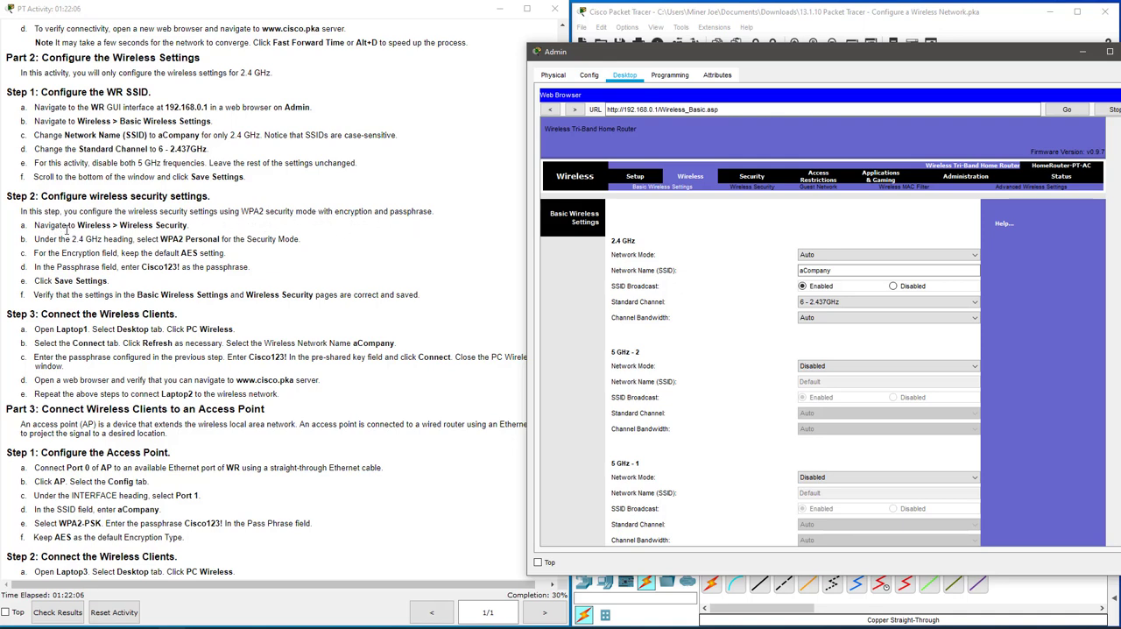
Set WR's 2.4 GHz wireless security to WPA2 Personal with AES encryption, enter the passphrase and save the settings.
click(752, 187)
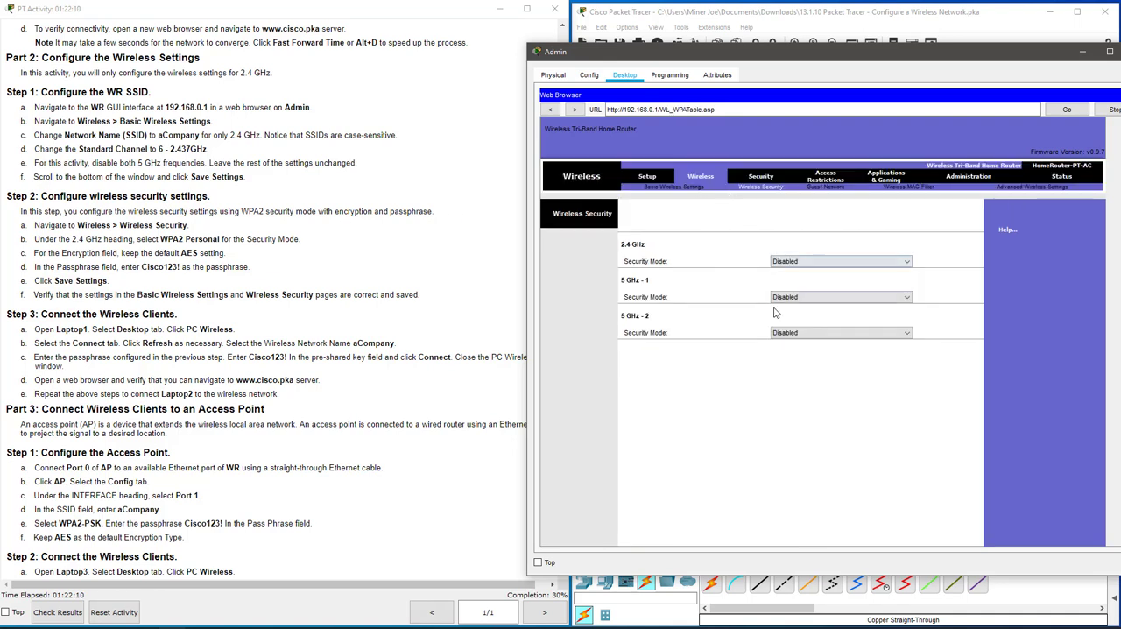
click(795, 263)
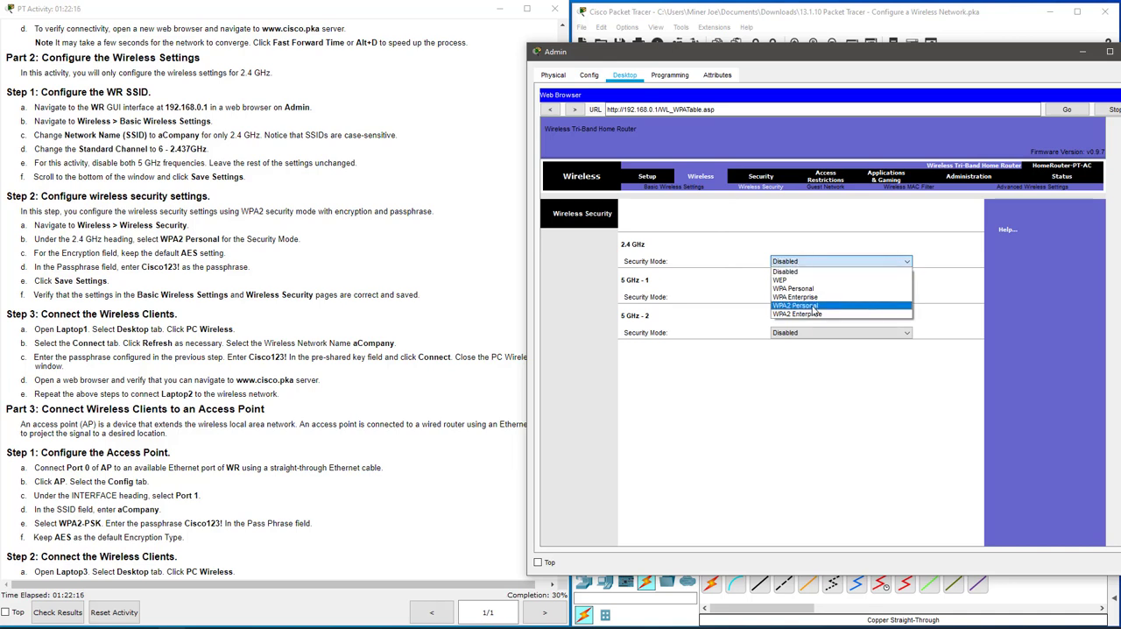
click(814, 307)
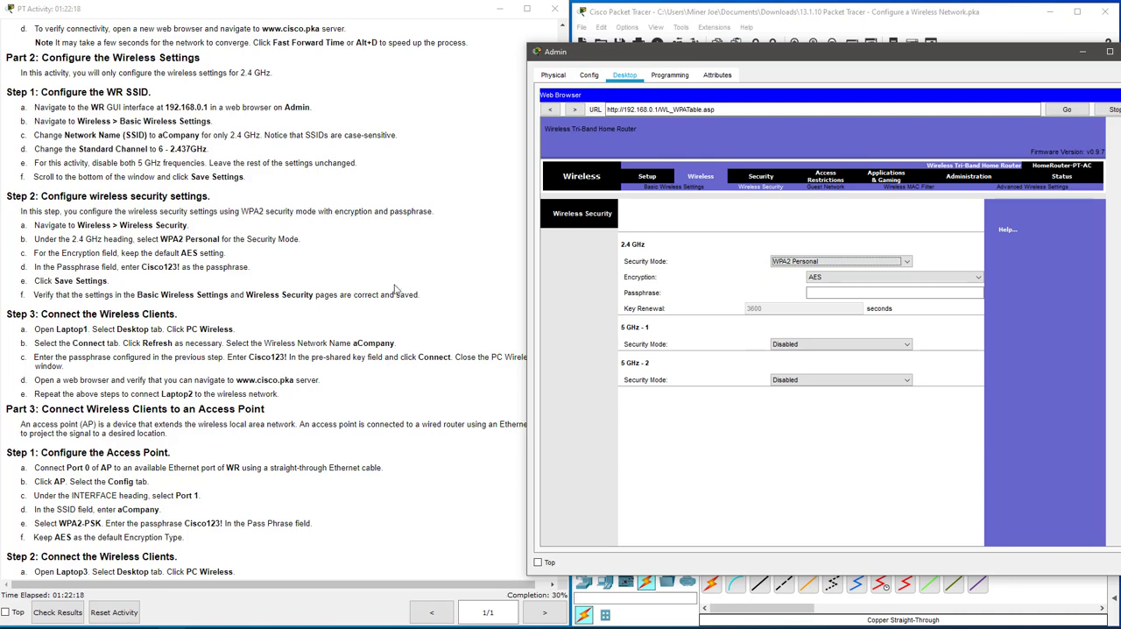
click(827, 294)
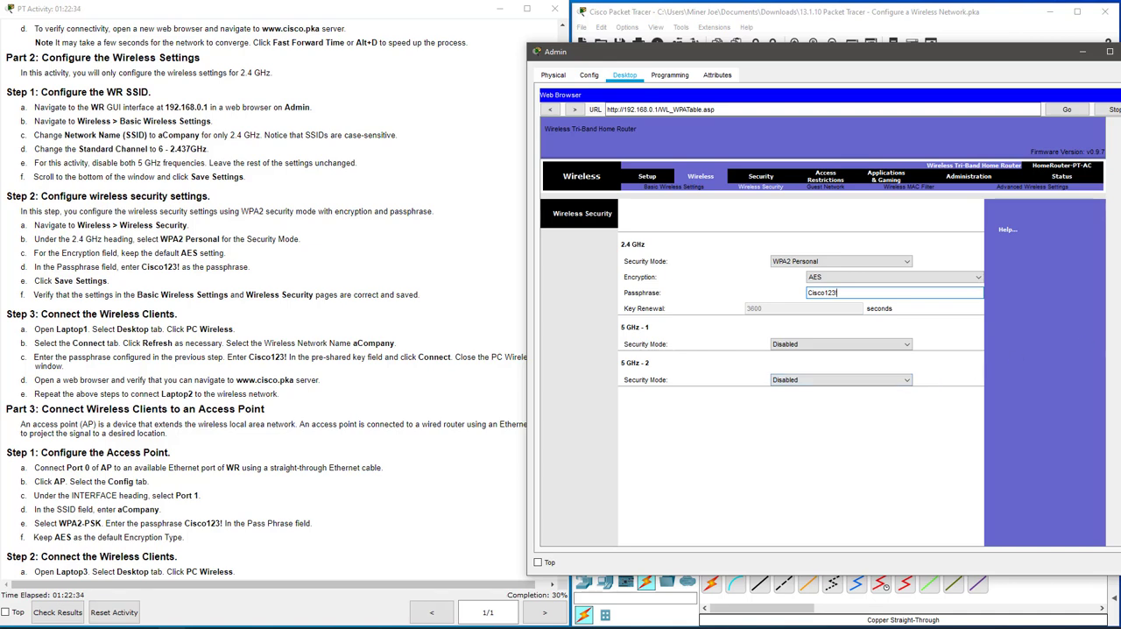
scroll(940, 380, down, 5)
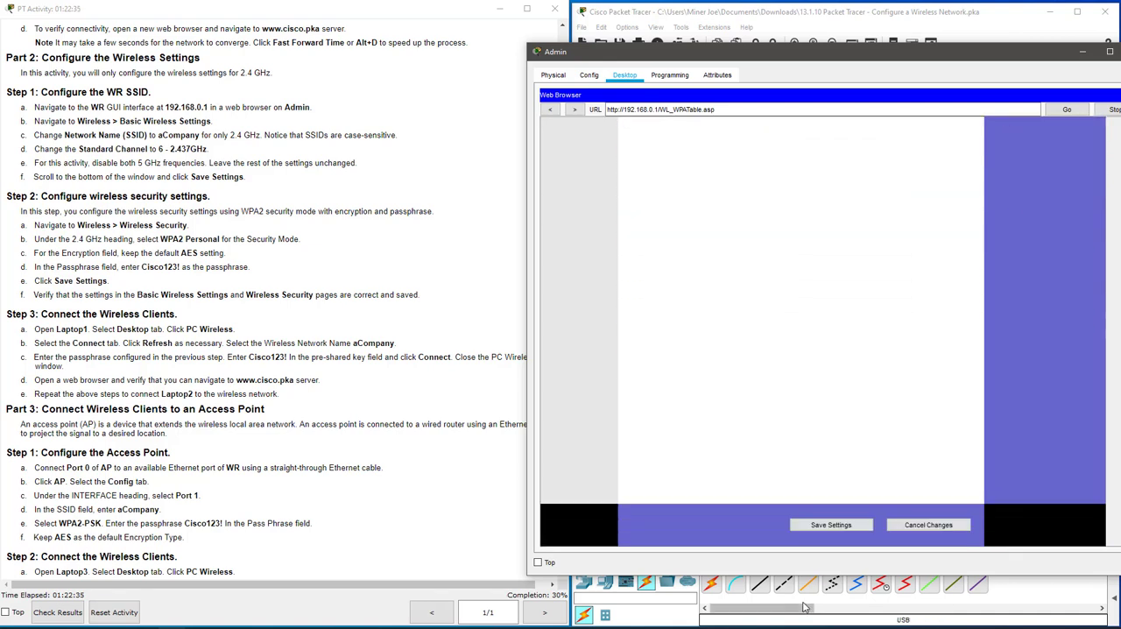
click(825, 528)
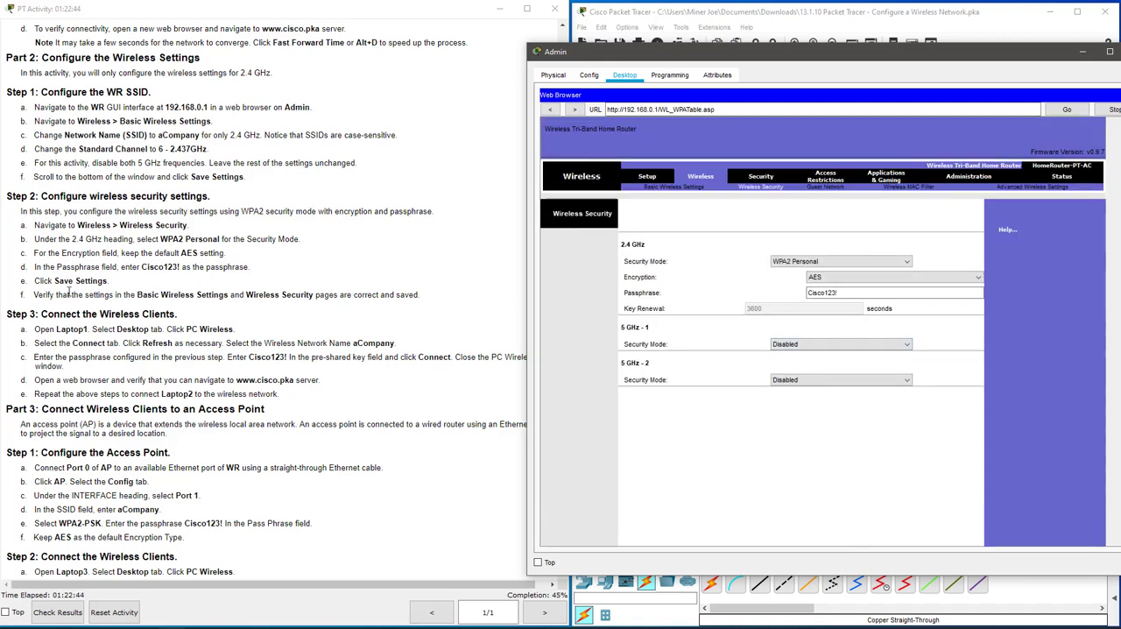
Review the instructions for connecting the wireless clients and close the Admin PC's browser and device window.
click(208, 314)
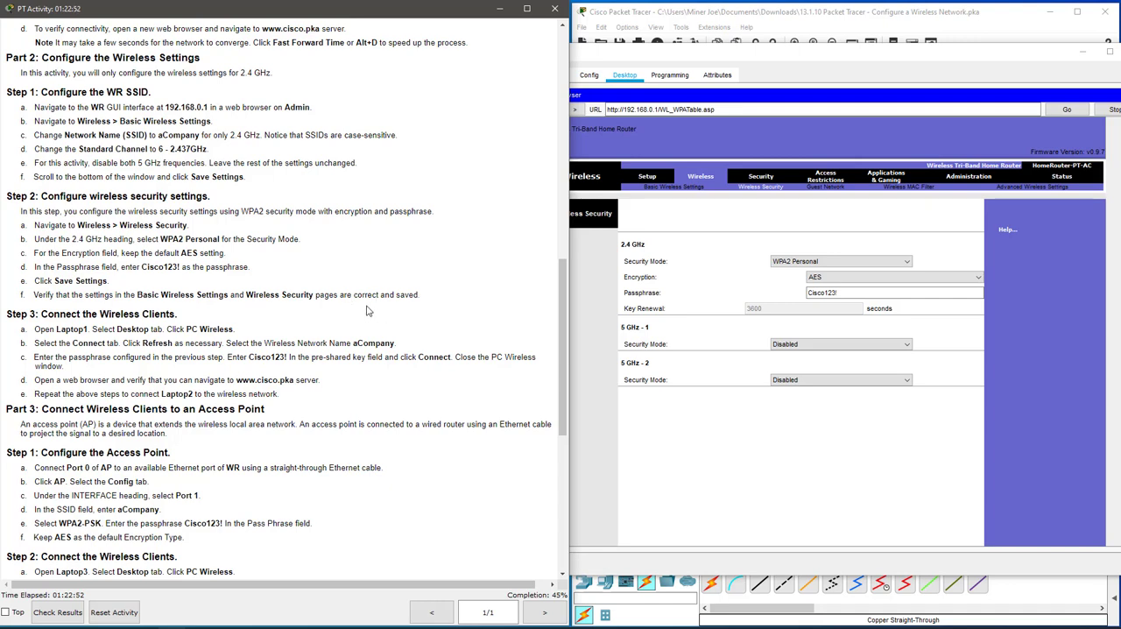
scroll(368, 311, down, 2)
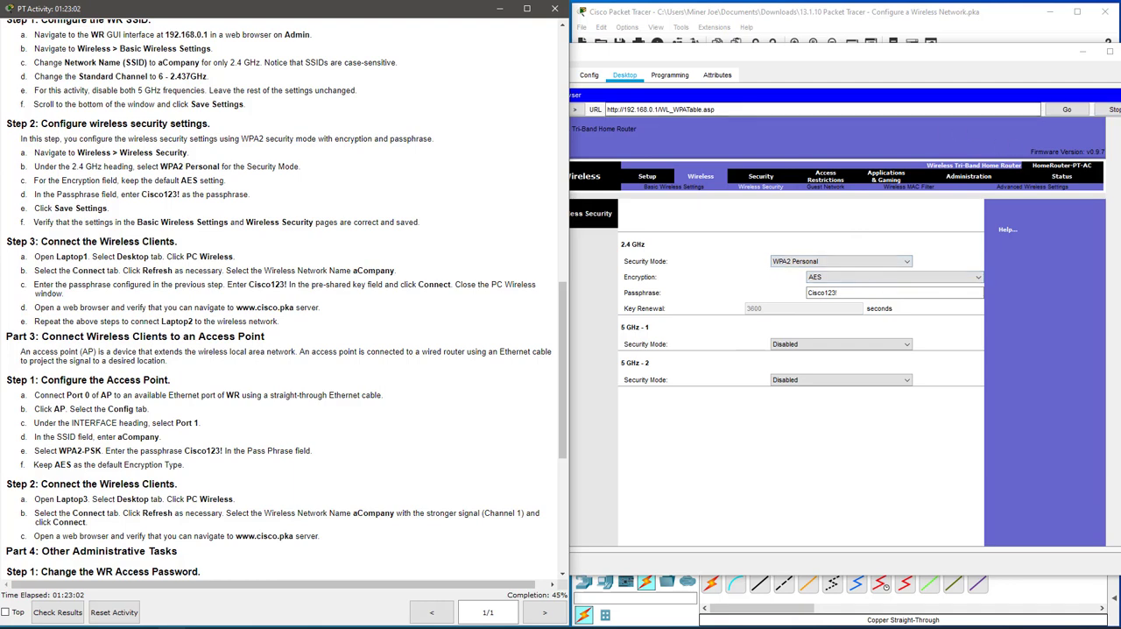
click(1060, 190)
key(Escape)
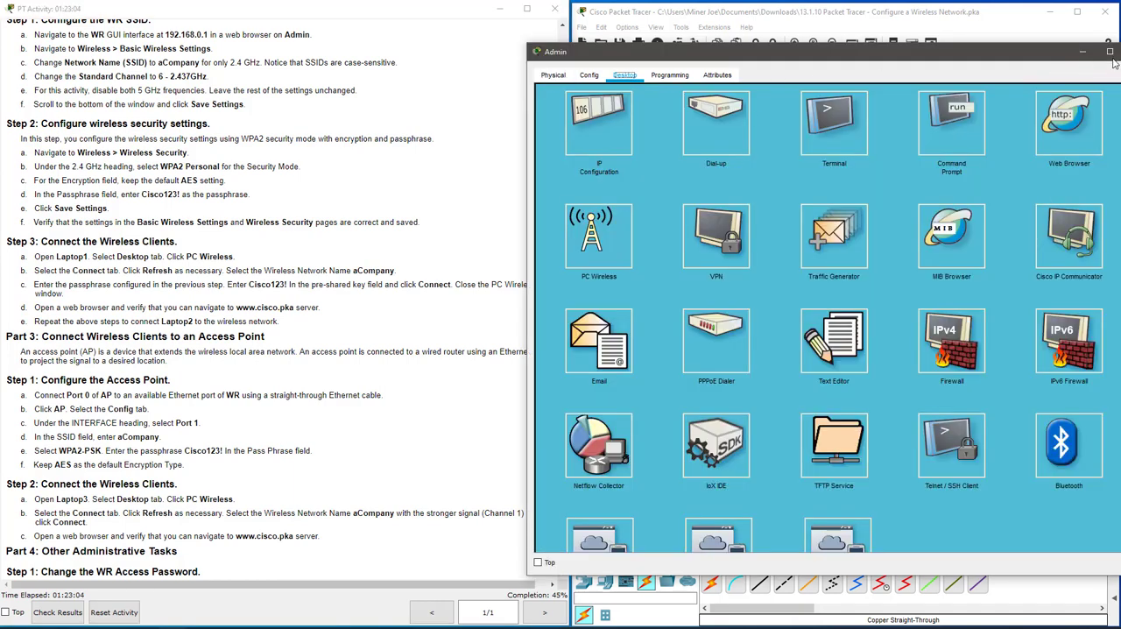
drag(1030, 51, 865, 154)
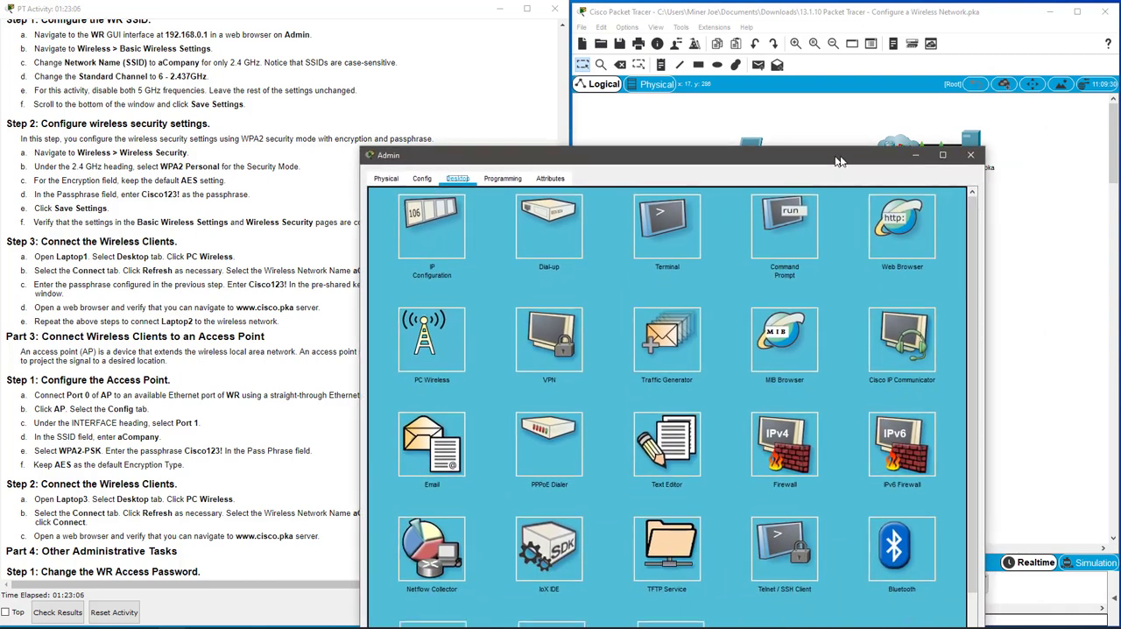
click(971, 156)
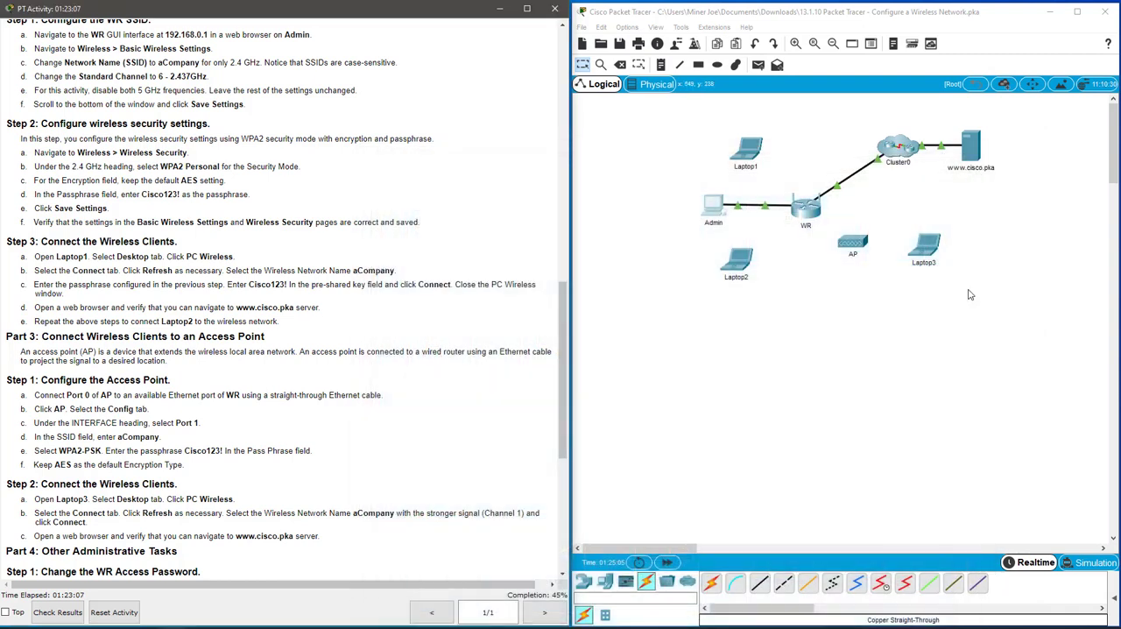
Open PC Wireless on Laptop1, enlarge its window and refresh the list of available wireless networks.
click(751, 151)
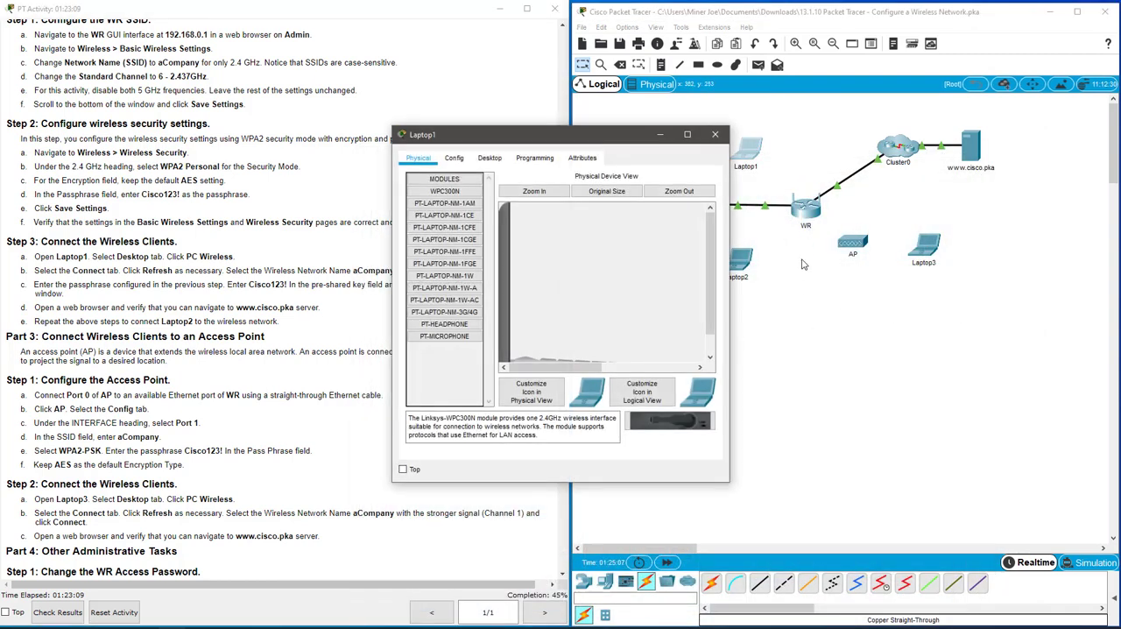
click(490, 159)
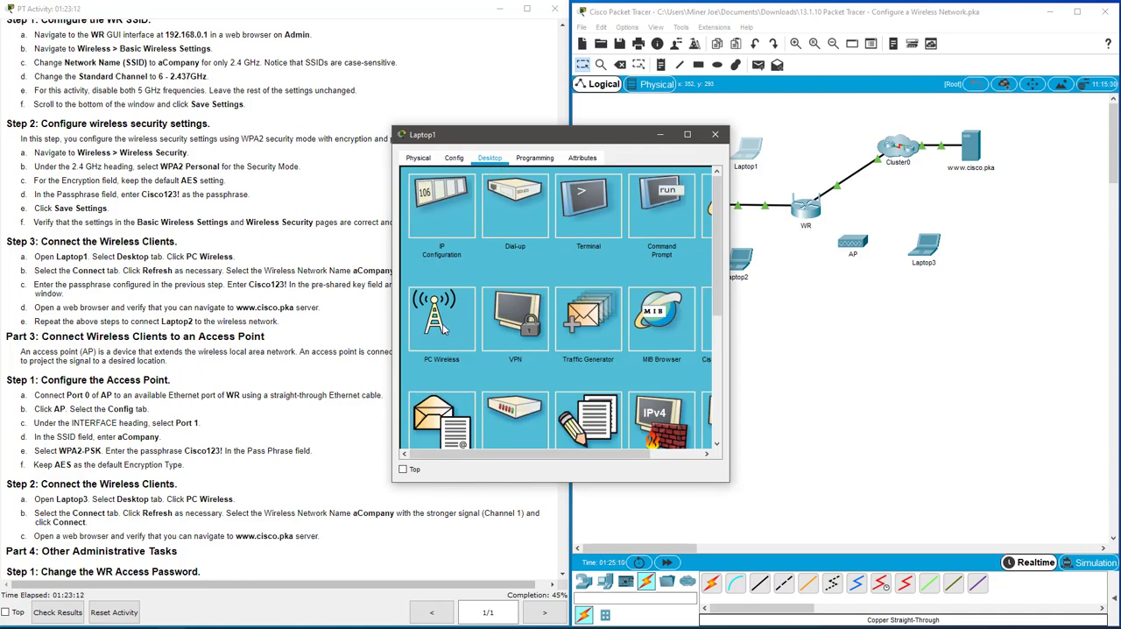
click(438, 382)
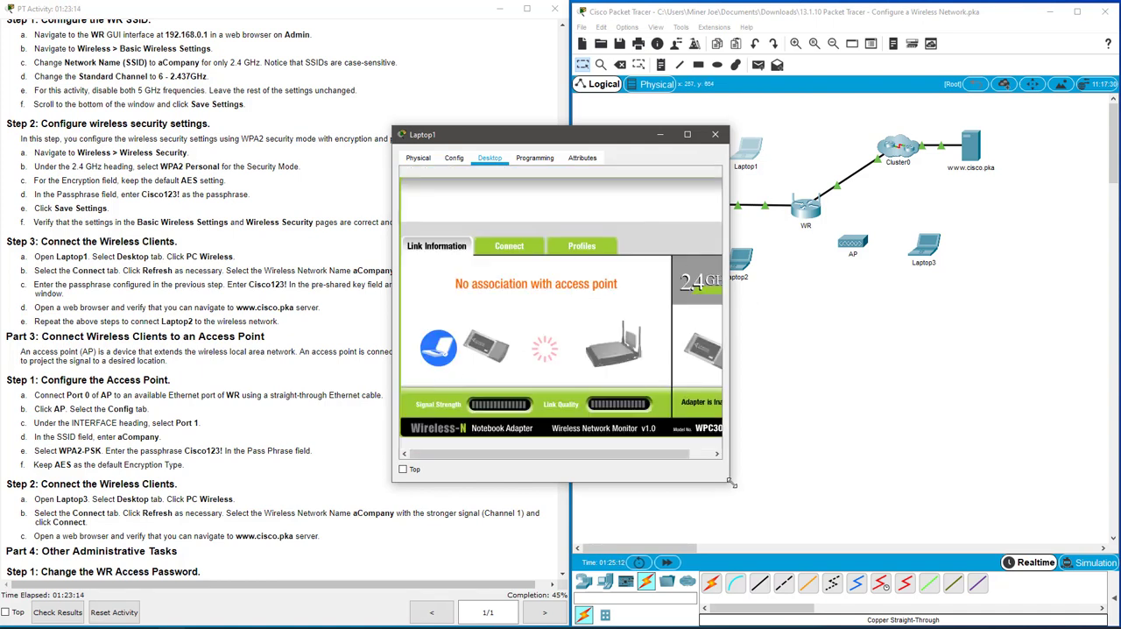
drag(728, 483, 1109, 567)
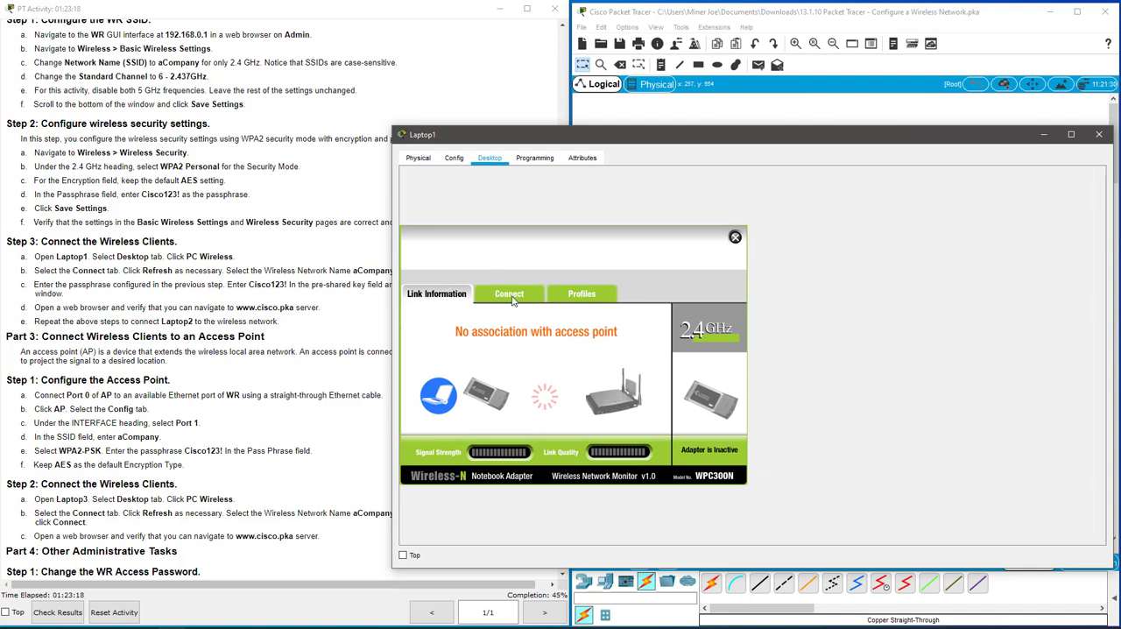
click(511, 296)
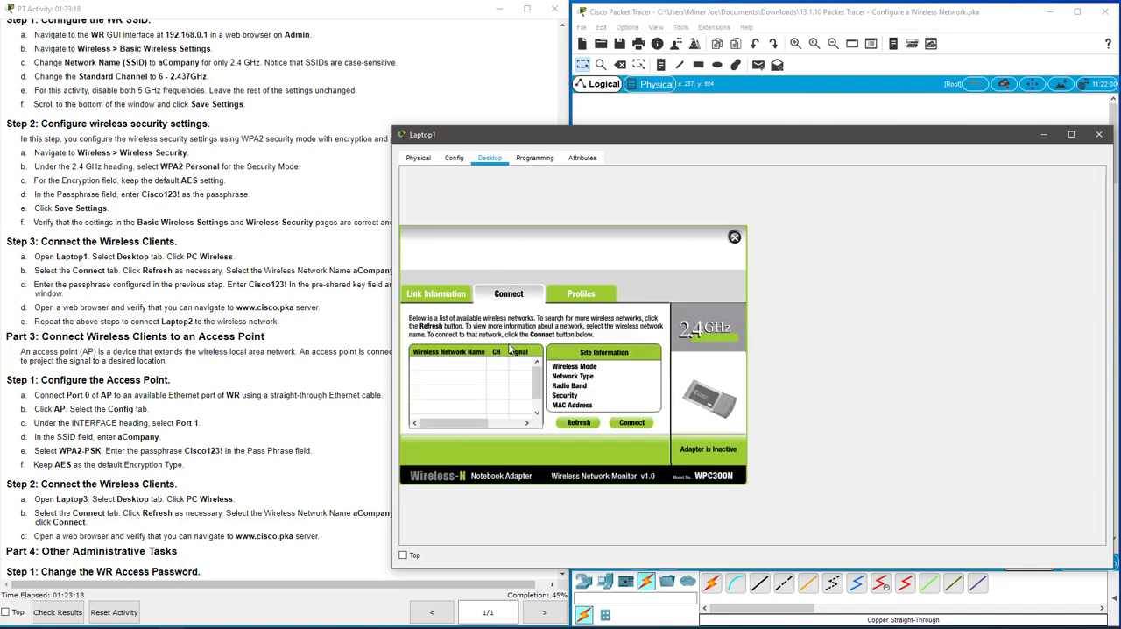
click(586, 425)
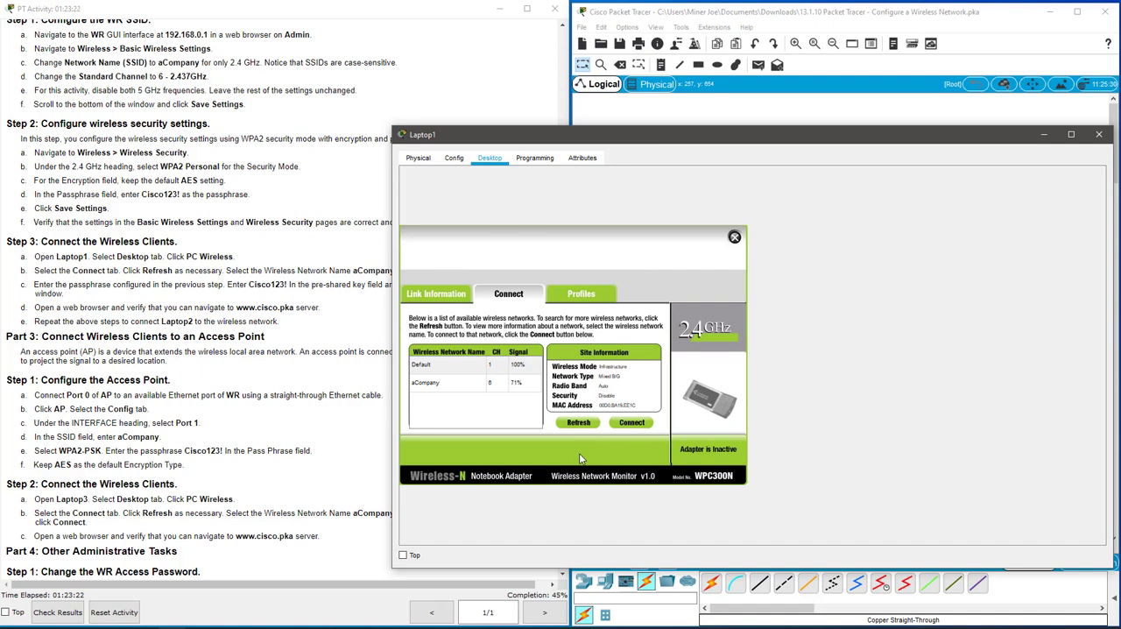
Connect Laptop1 to the aCompany wireless network with WPA2-Personal security, entering the pre-shared key.
click(447, 385)
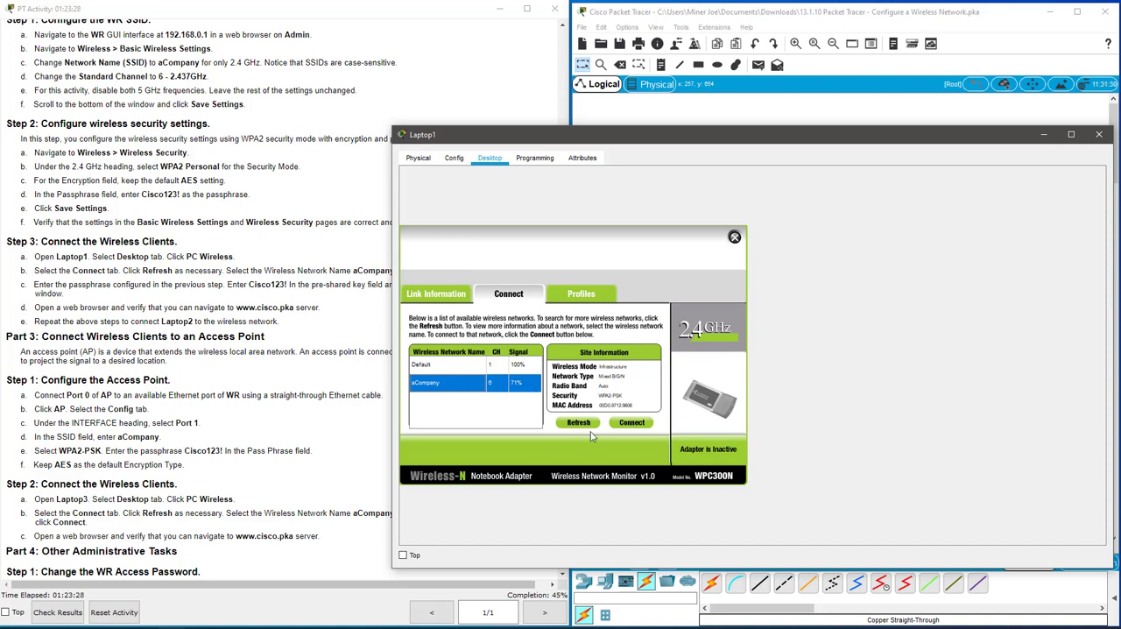
click(634, 425)
click(518, 372)
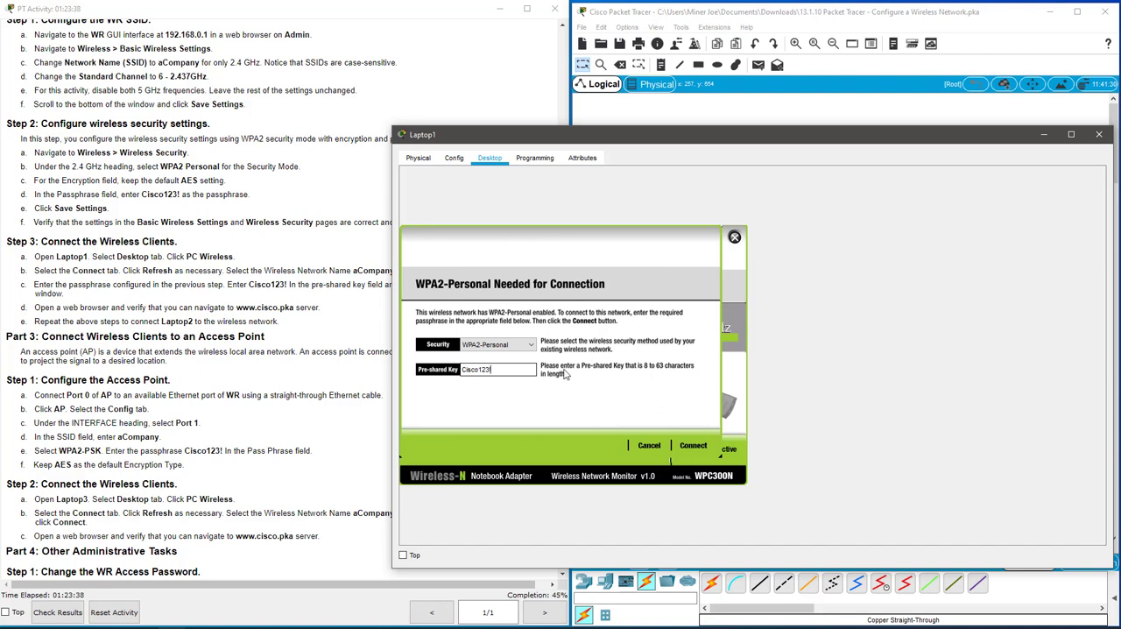
click(689, 447)
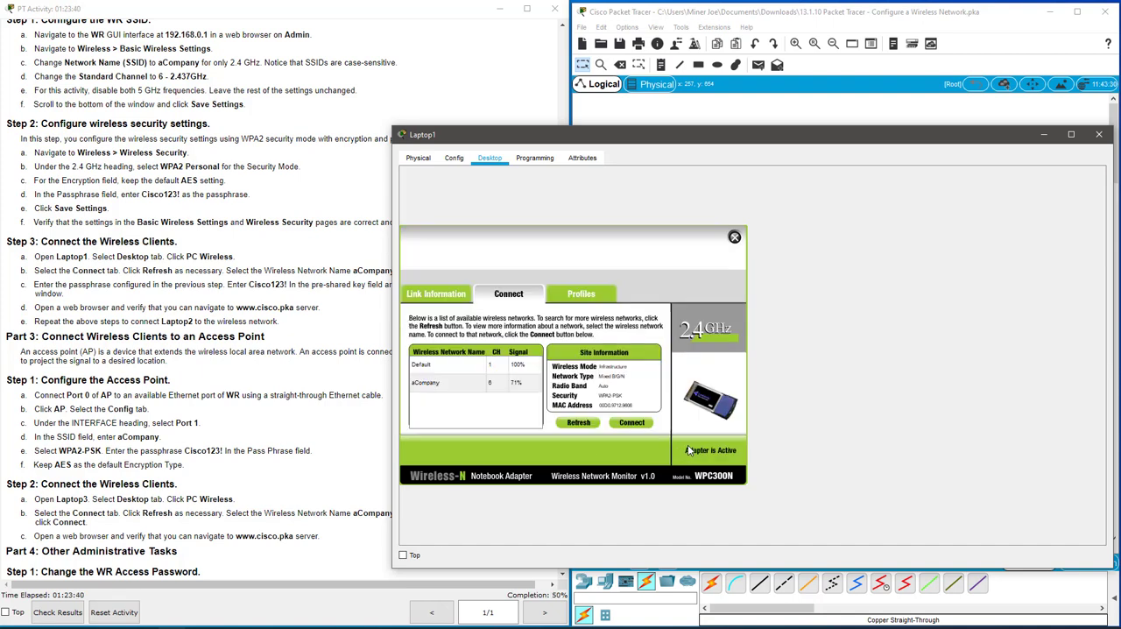
Check Laptop1's wireless link information and its IP configuration on the Wireless0 interface.
click(421, 296)
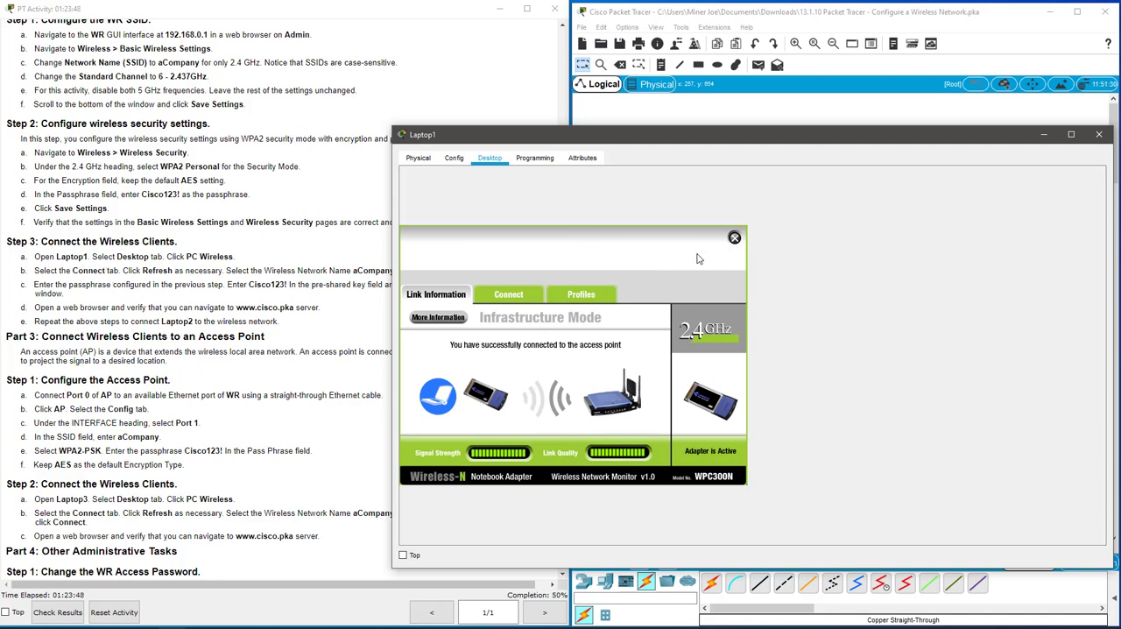
click(734, 237)
click(470, 214)
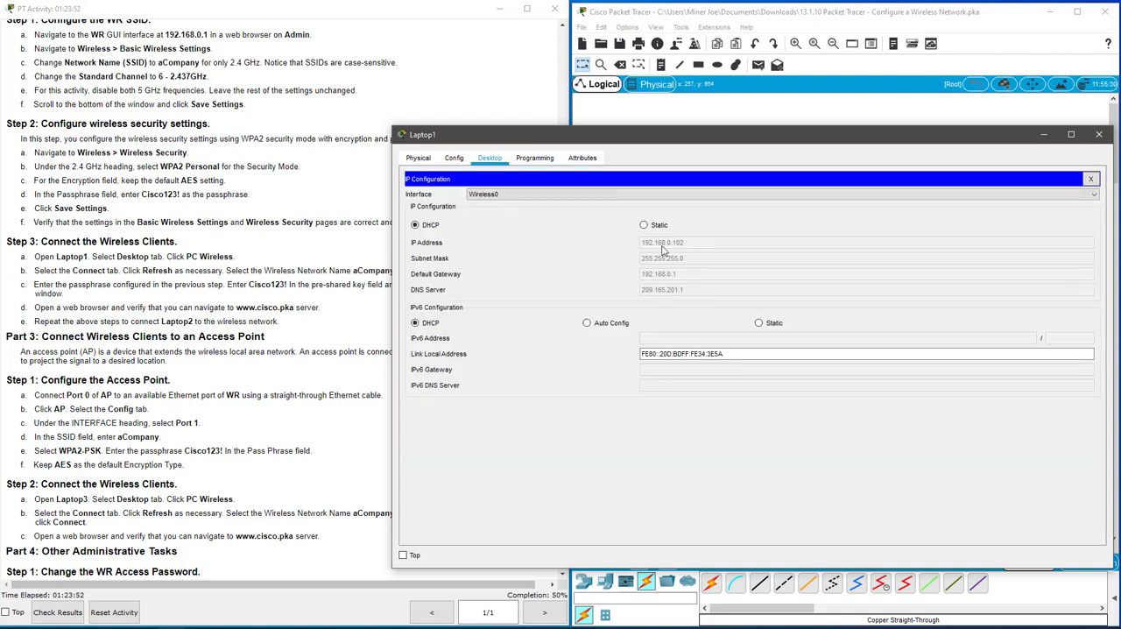
click(1093, 179)
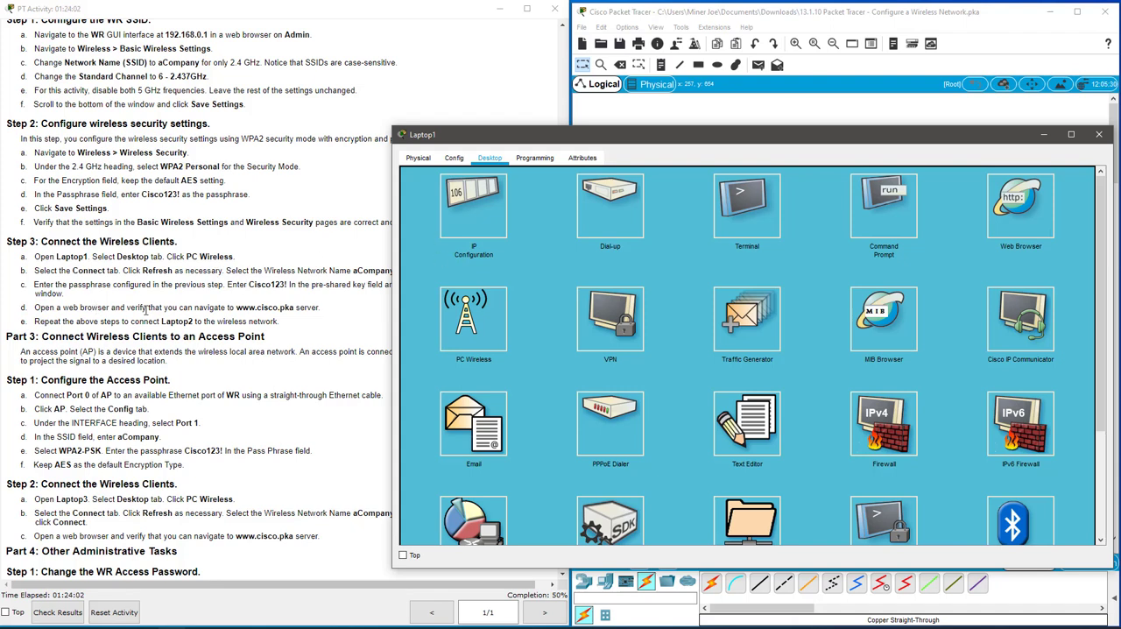
click(1030, 208)
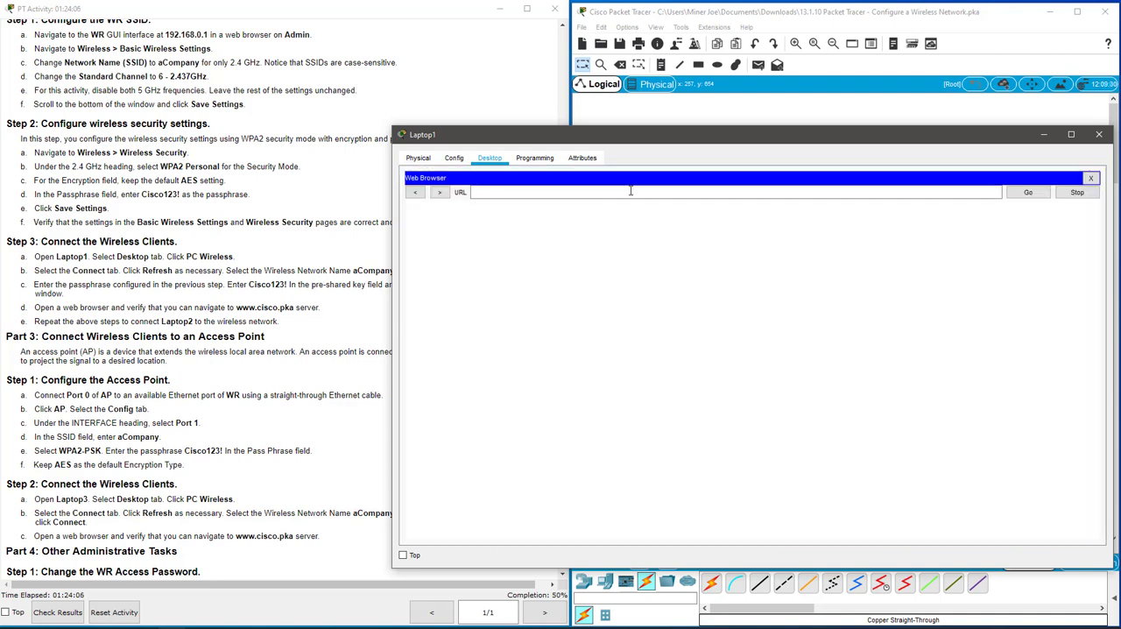
click(631, 191)
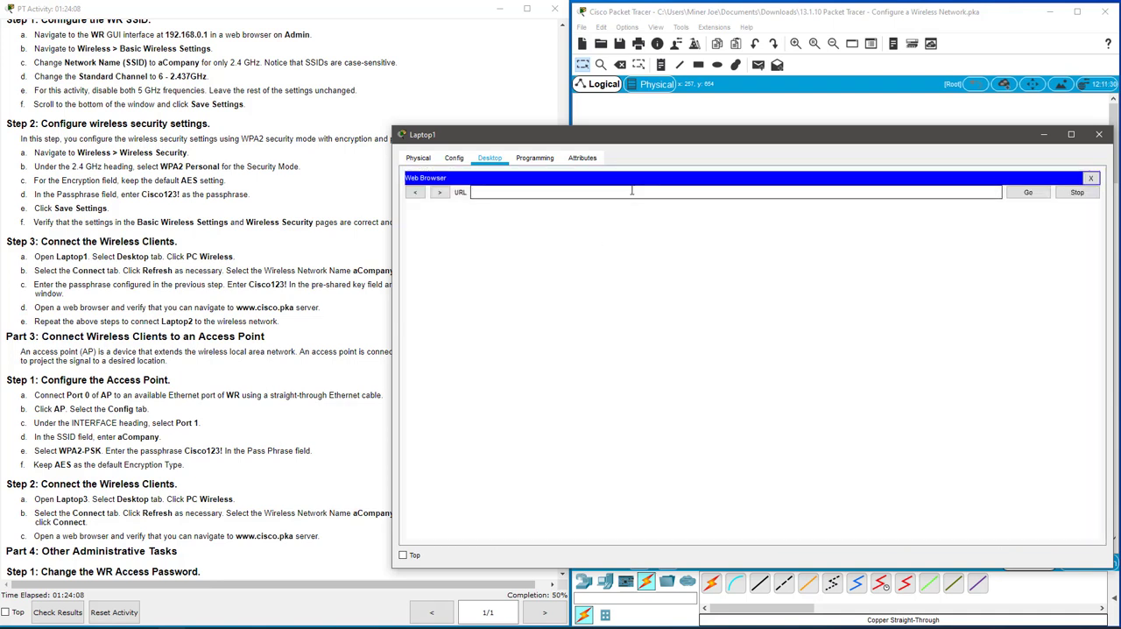
text(www.cisco.pka)
key(Return)
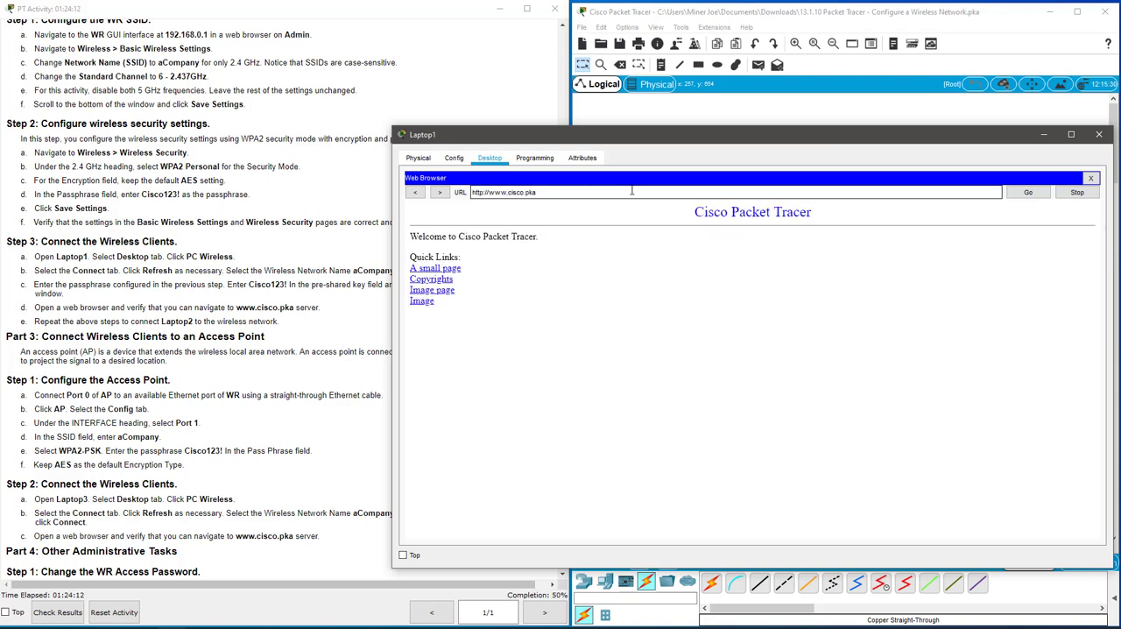
click(435, 280)
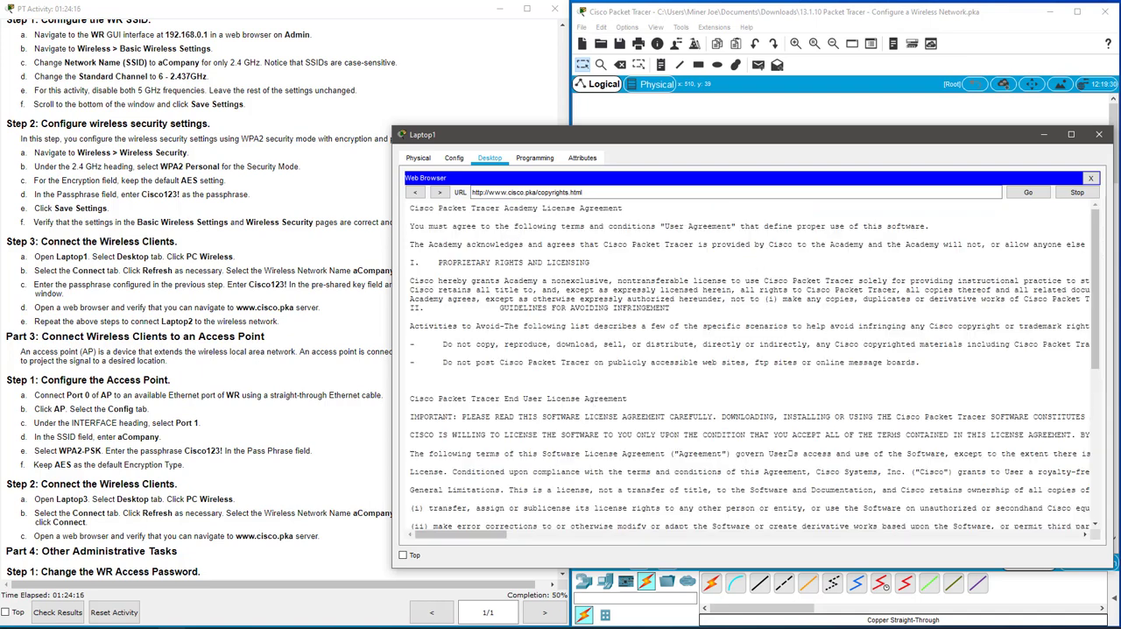
click(1090, 178)
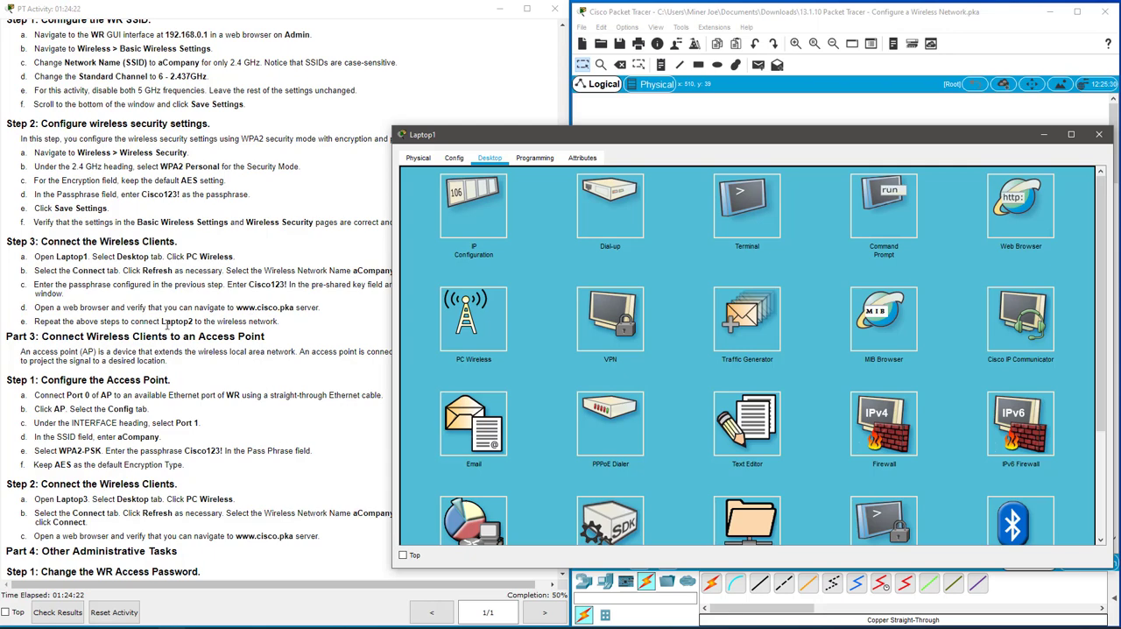
drag(827, 140, 633, 120)
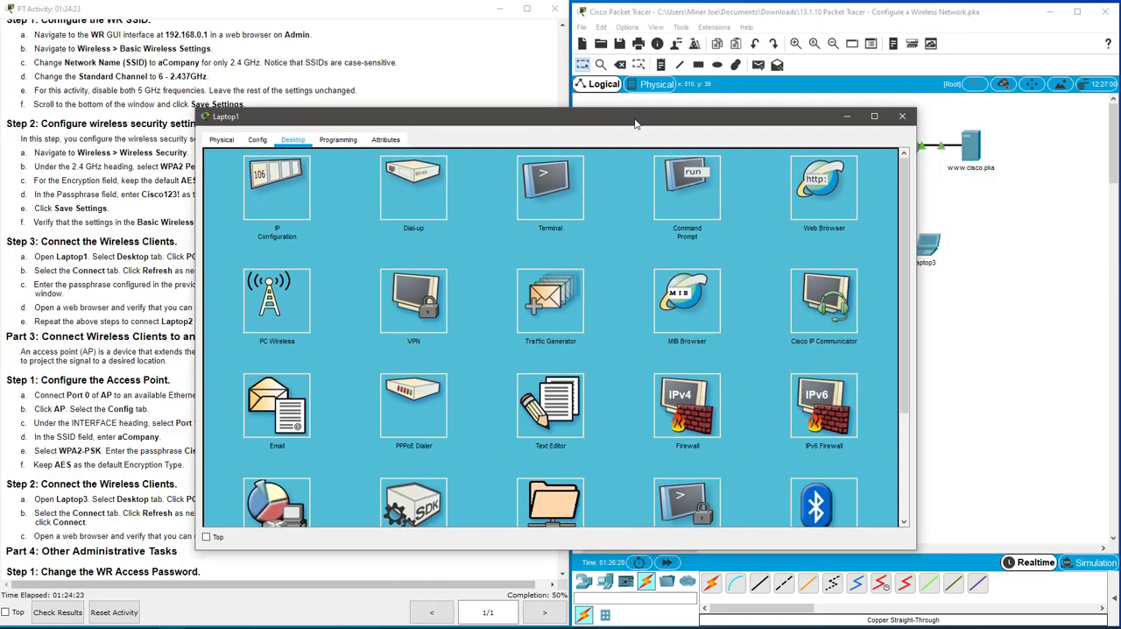
click(903, 115)
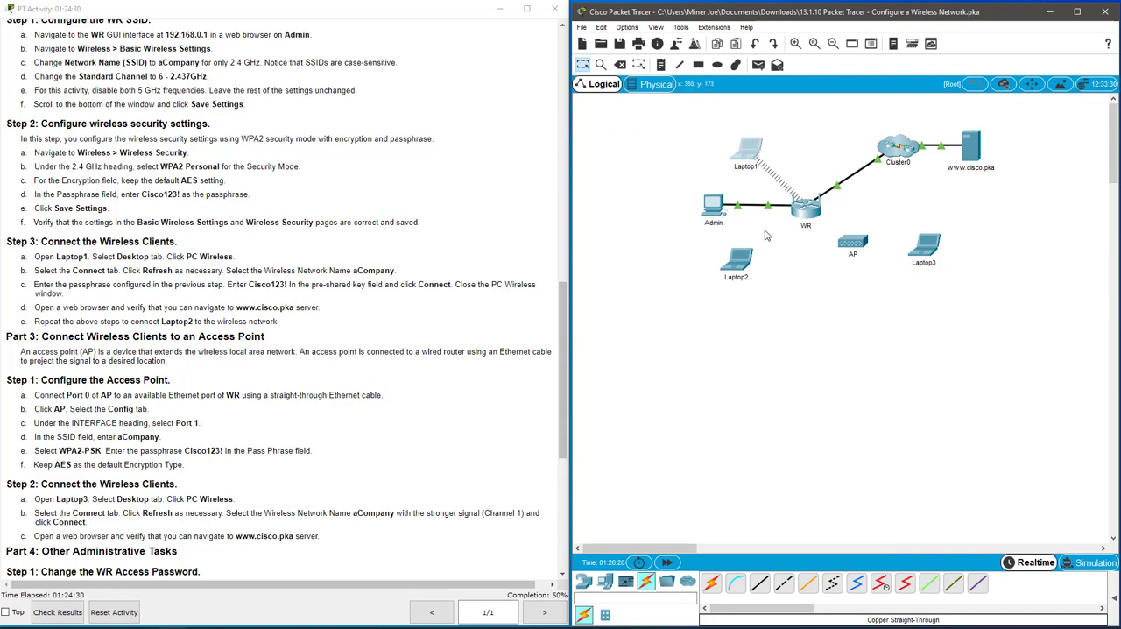
Open PC Wireless on Laptop2 and refresh its list of available wireless networks.
click(746, 263)
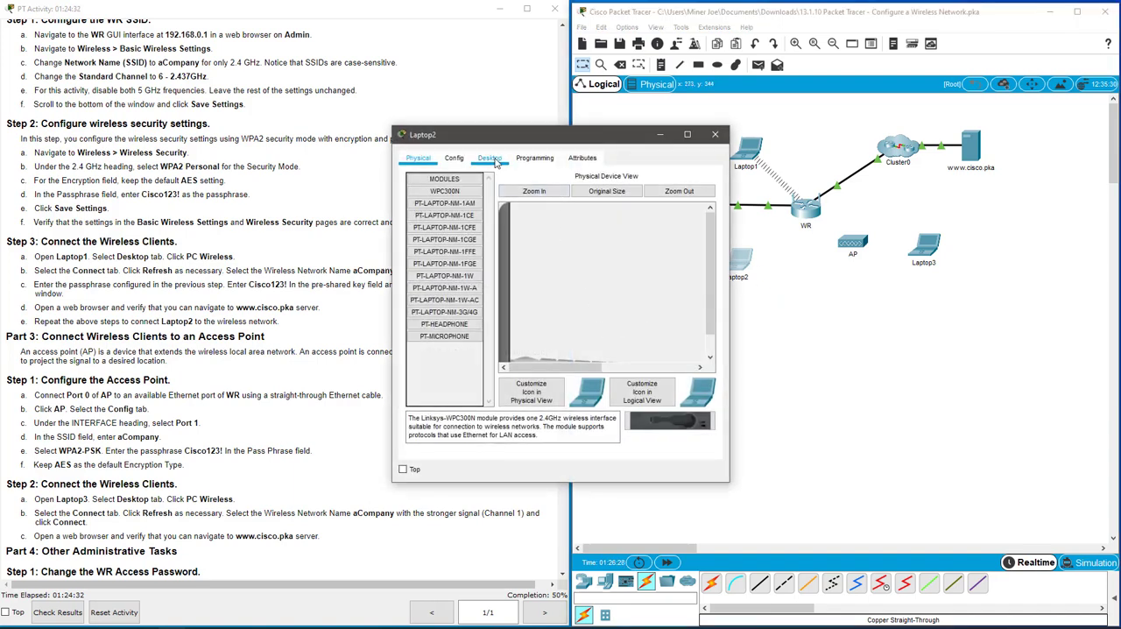
click(491, 158)
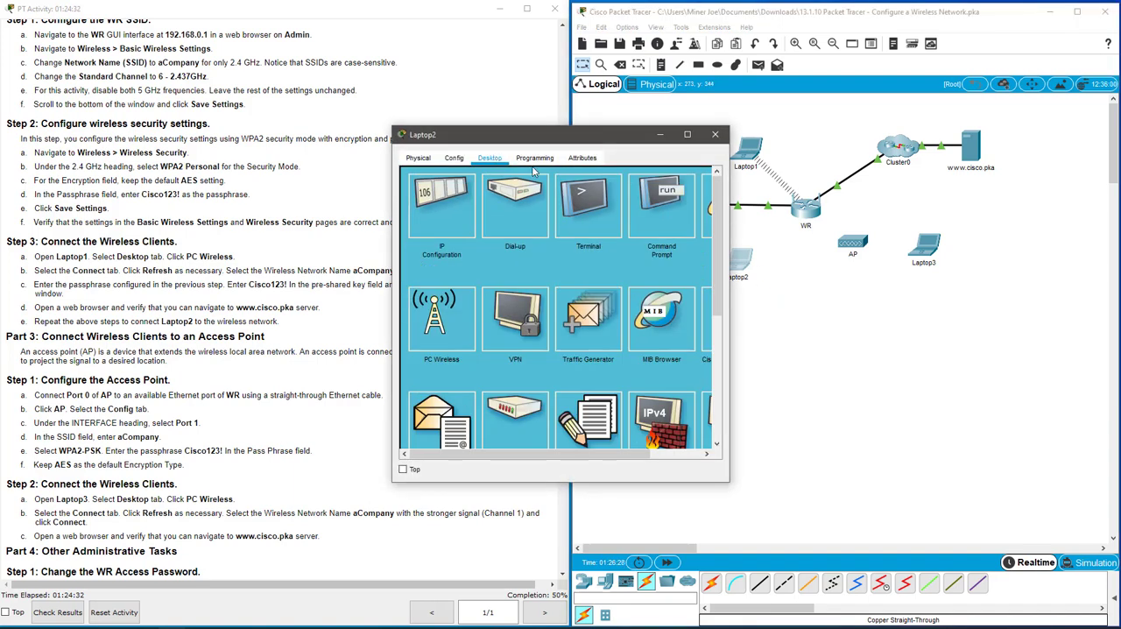
click(445, 322)
click(516, 245)
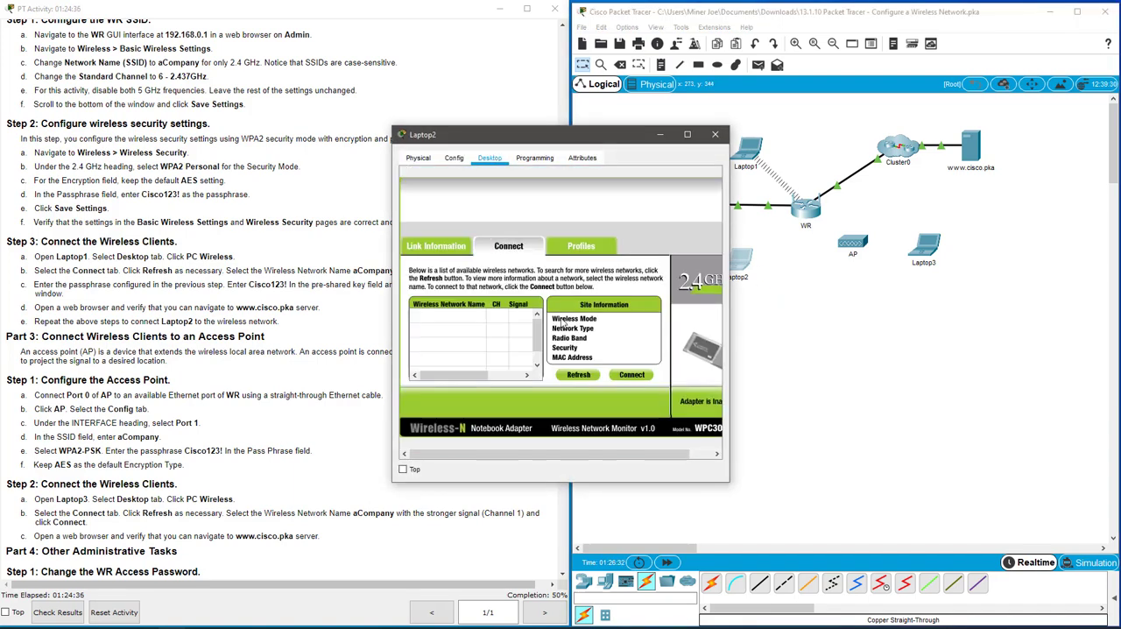
click(591, 381)
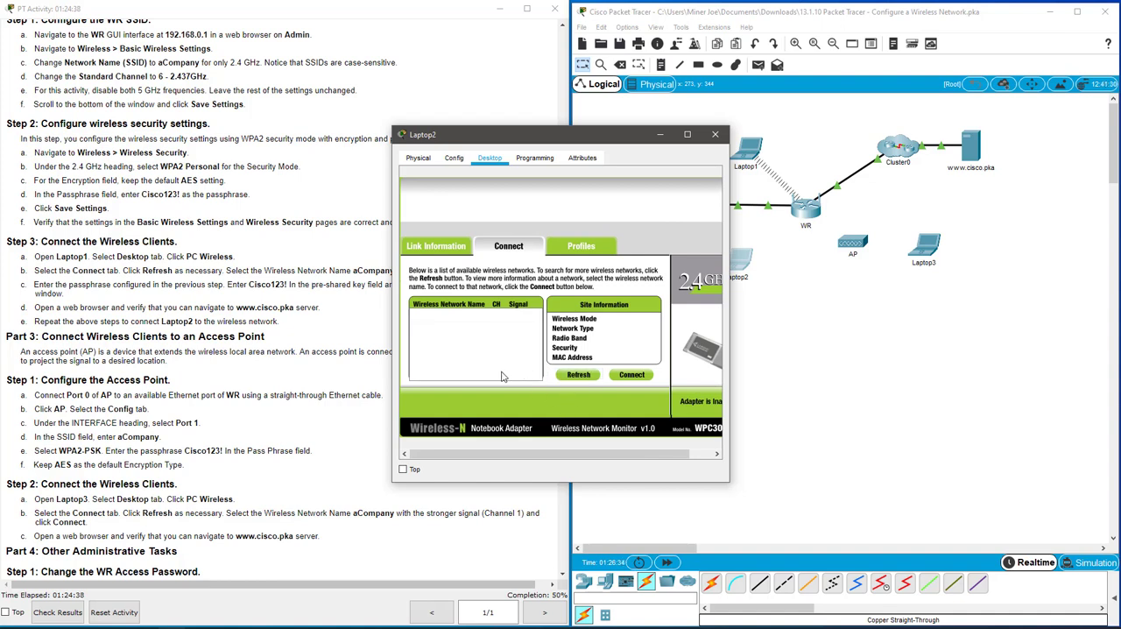
Connect Laptop2 to the aCompany network with WPA2-Personal security, entering the pre-shared key, and check its link information.
click(450, 338)
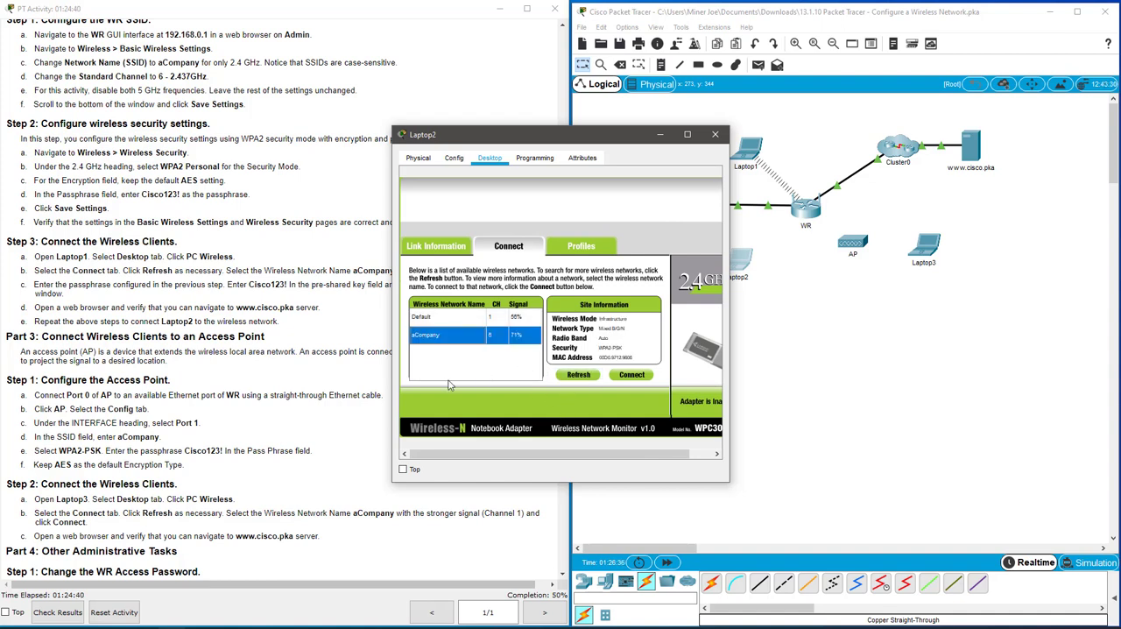
click(632, 375)
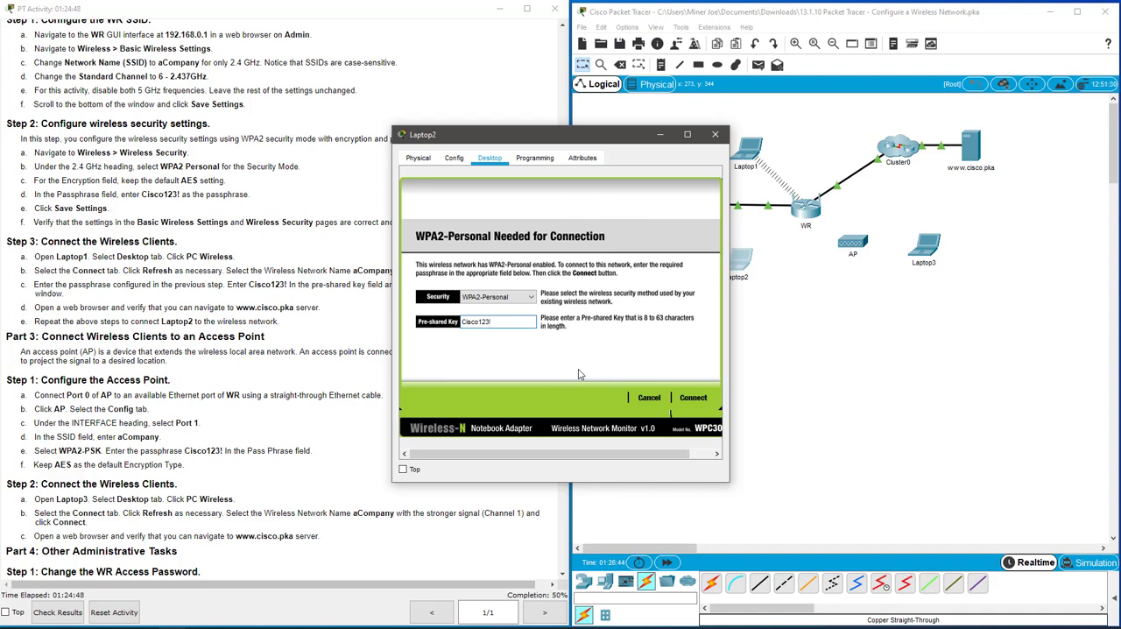
click(693, 398)
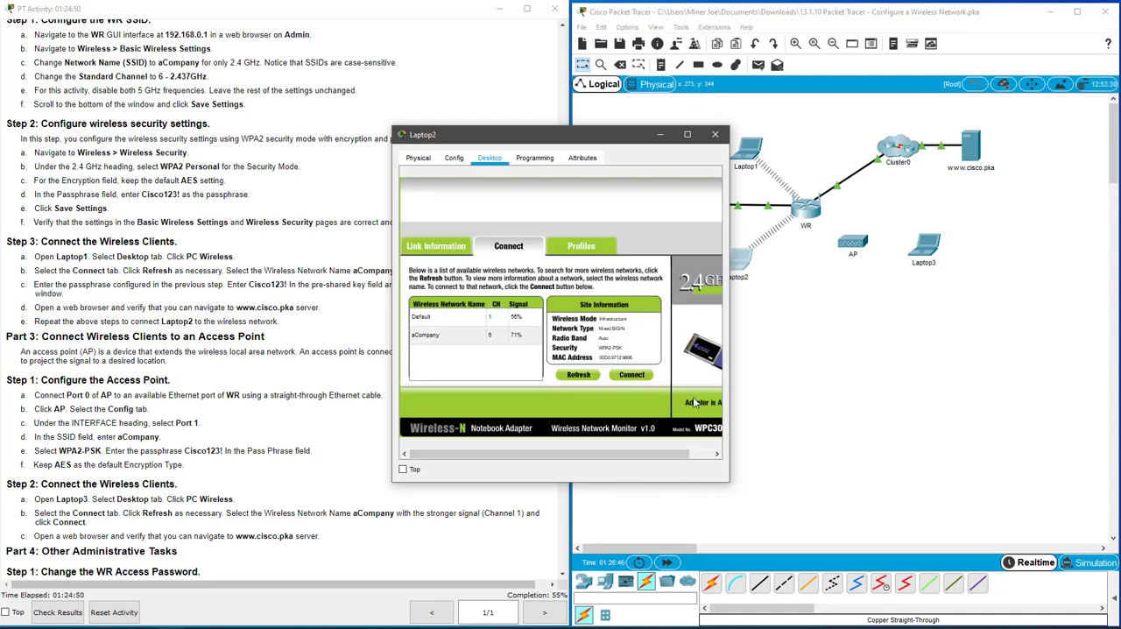
click(433, 247)
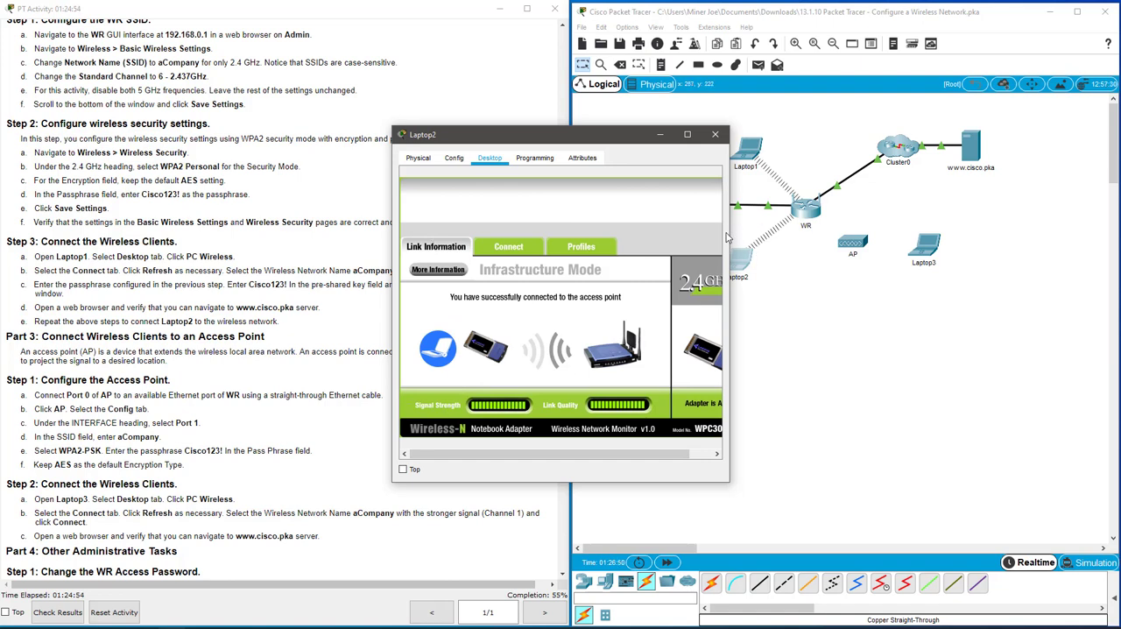
drag(731, 235, 1067, 255)
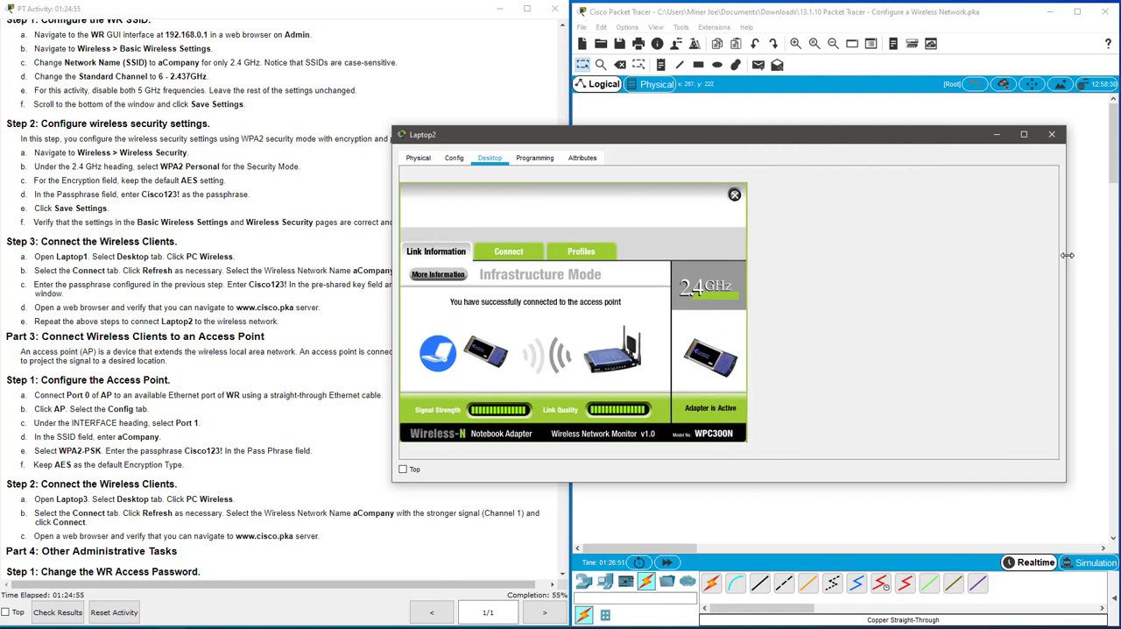
click(735, 194)
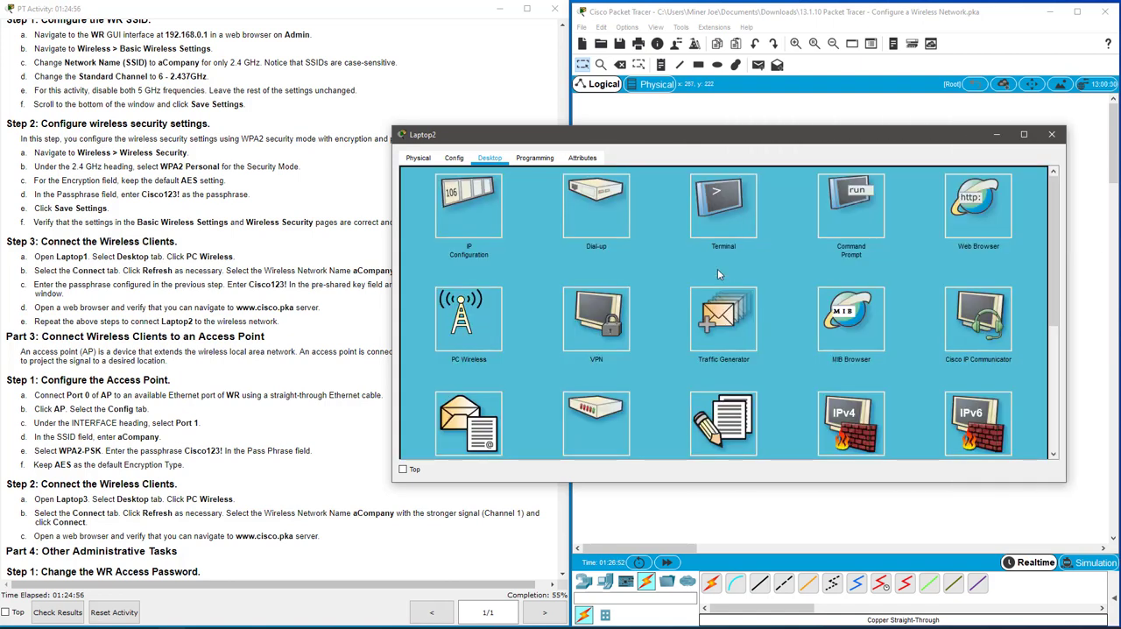
click(963, 223)
click(578, 193)
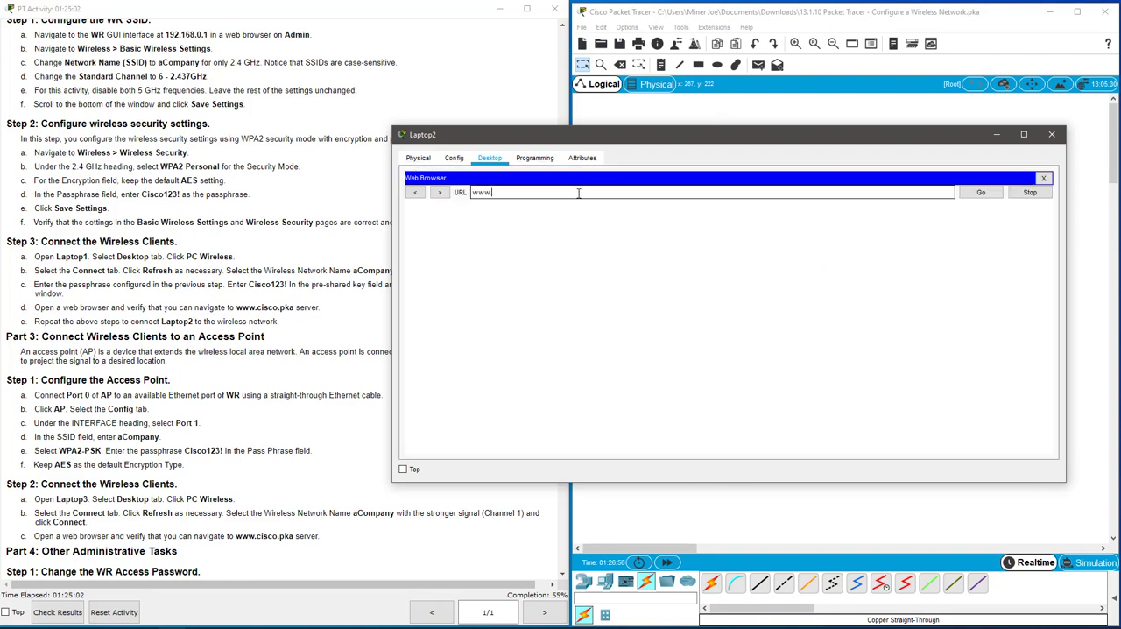
text(www.cisco.pka)
key(Return)
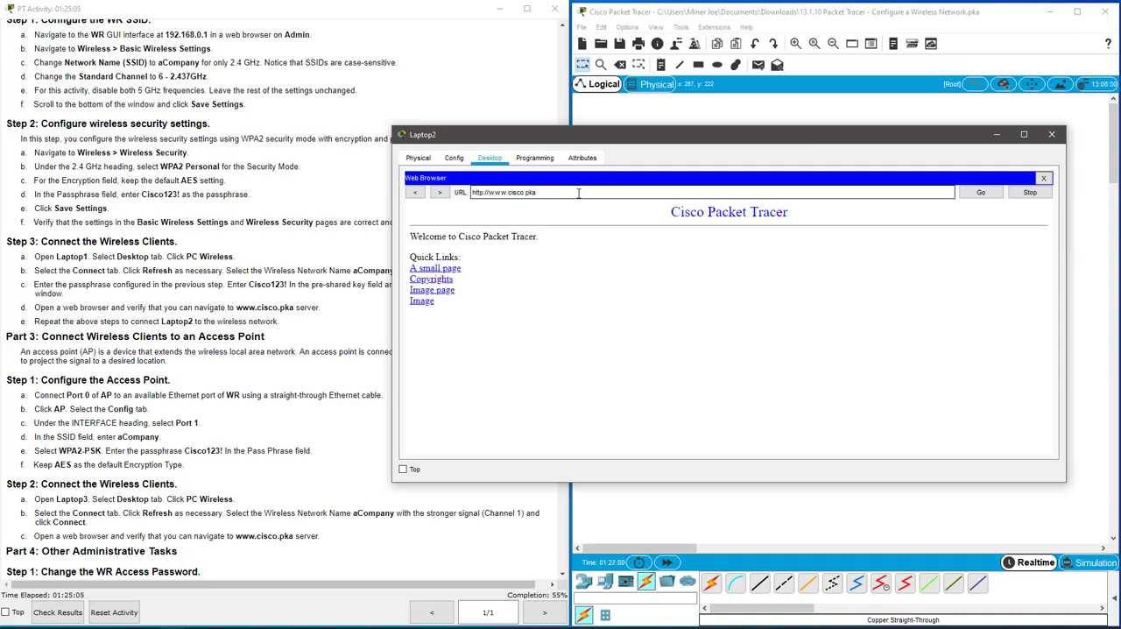
click(438, 269)
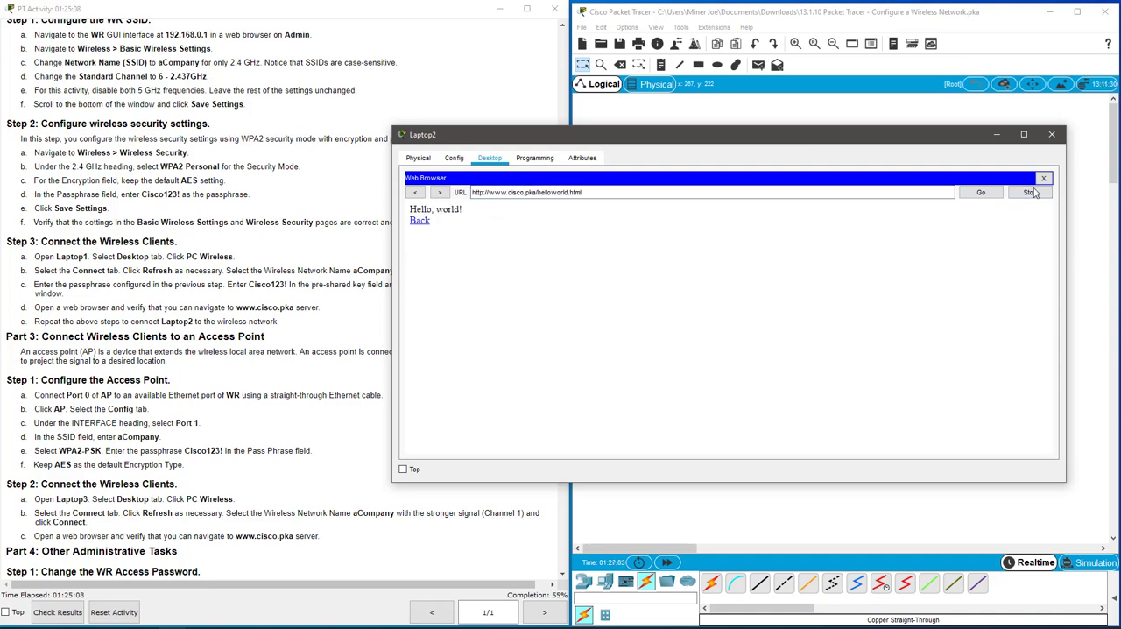
click(1050, 137)
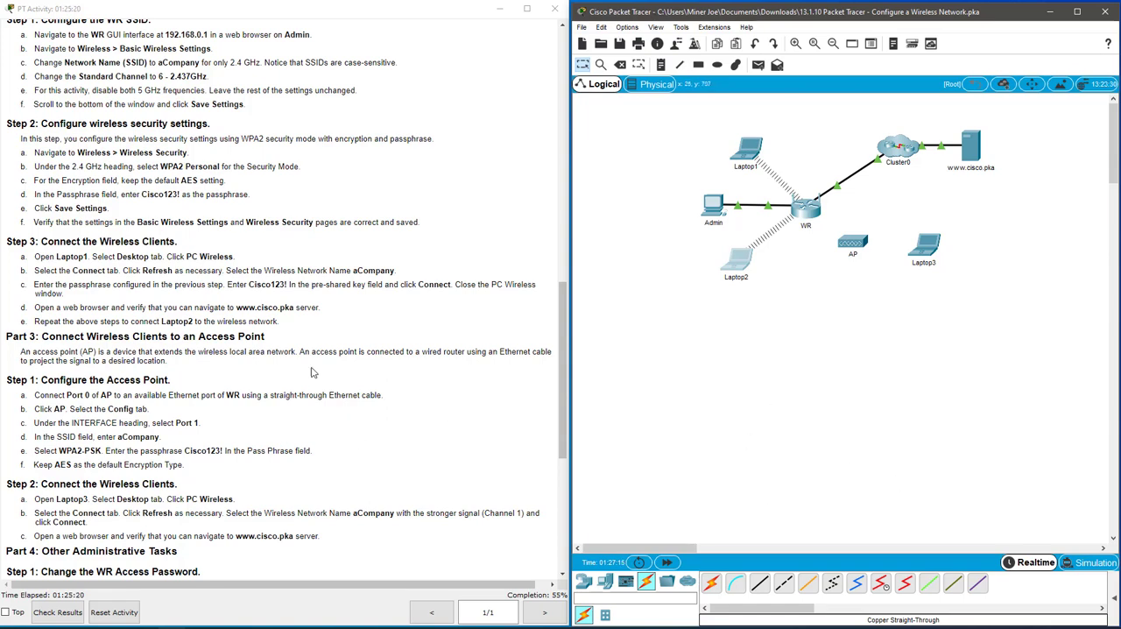
Connect AP's Port 0 to a free Gigabit Ethernet port of WR with a copper straight-through cable and move AP below Laptop3.
drag(160, 324, 250, 334)
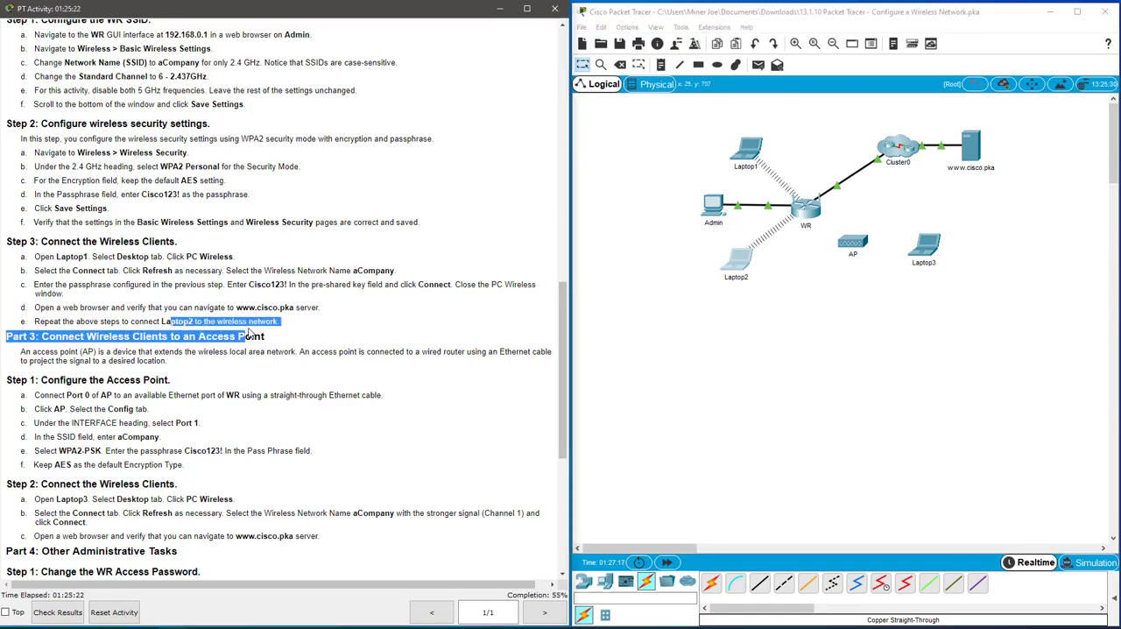
click(299, 322)
scroll(248, 311, down, 2)
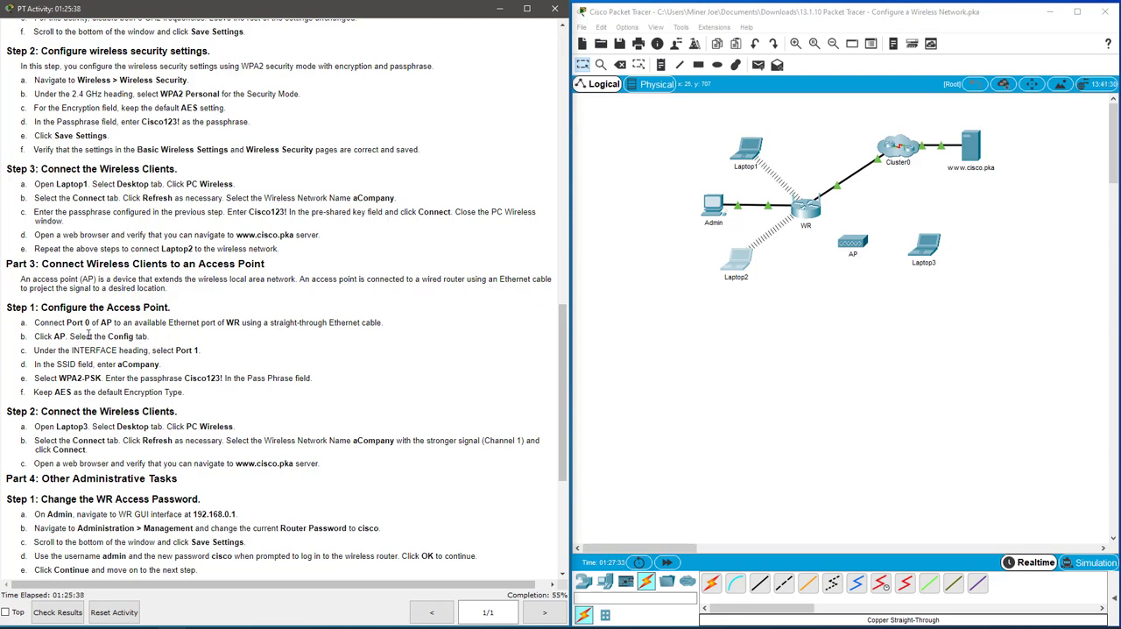
scroll(88, 336, down, 3)
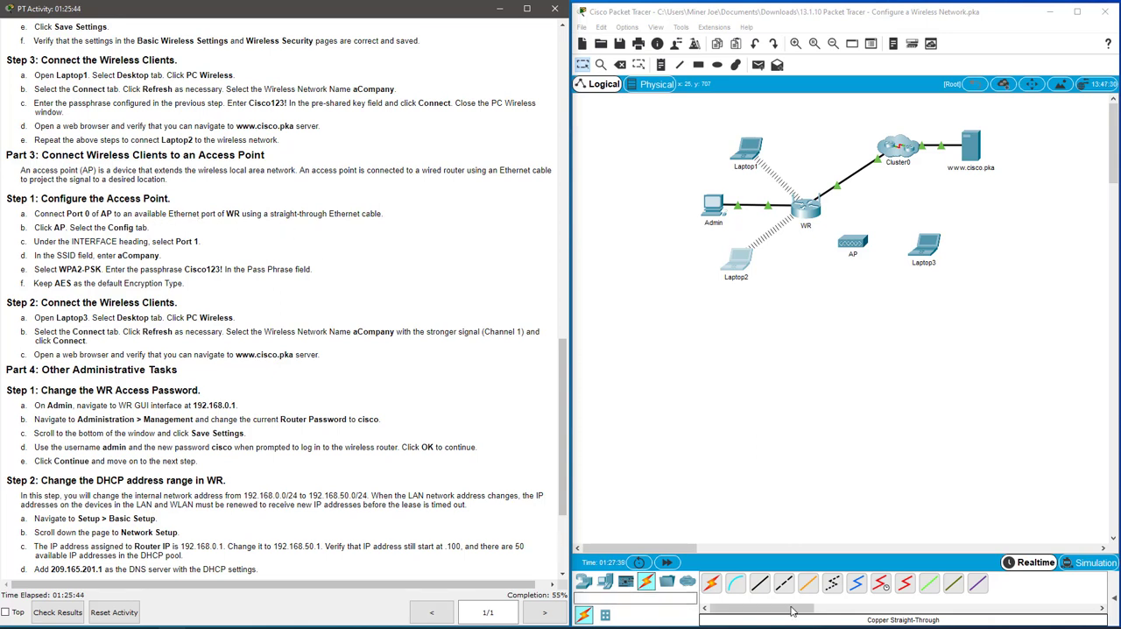
click(761, 584)
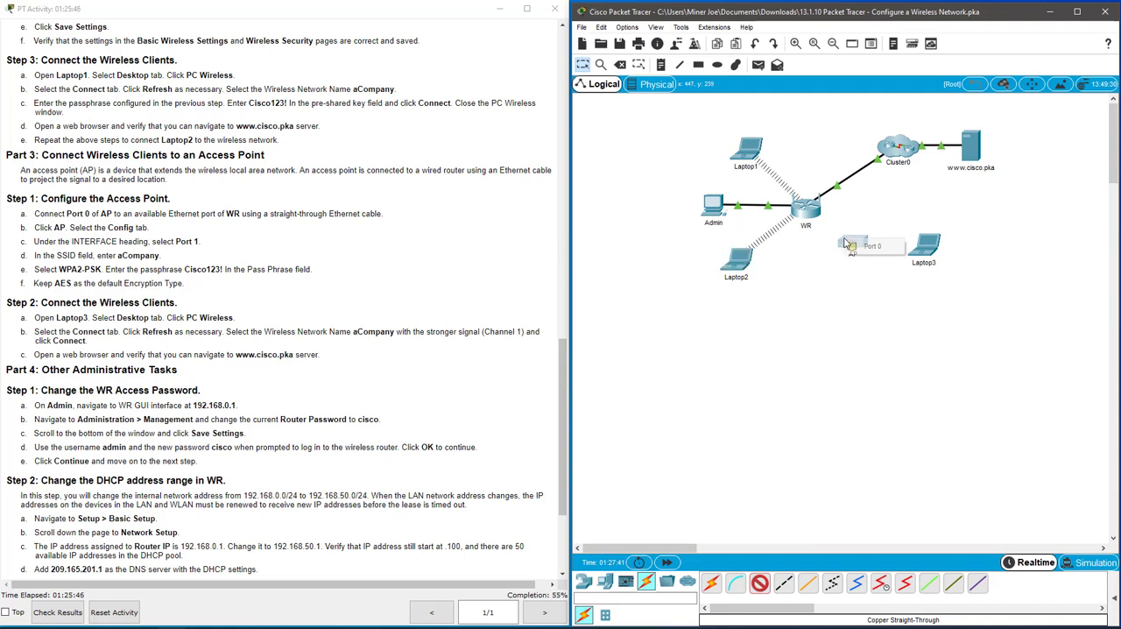
click(808, 207)
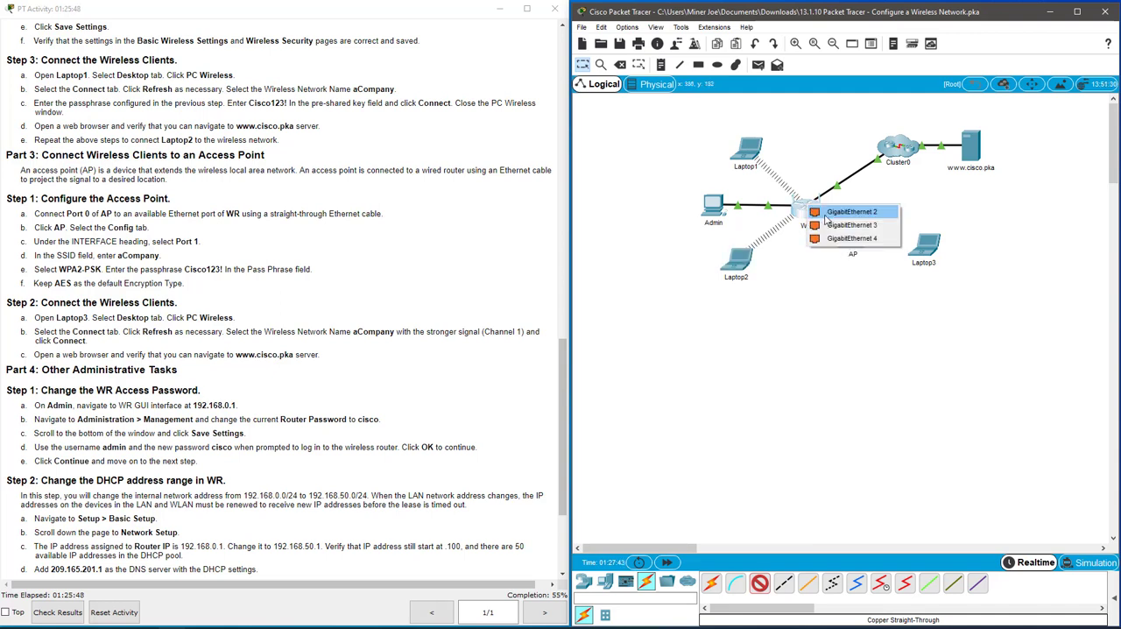
click(829, 221)
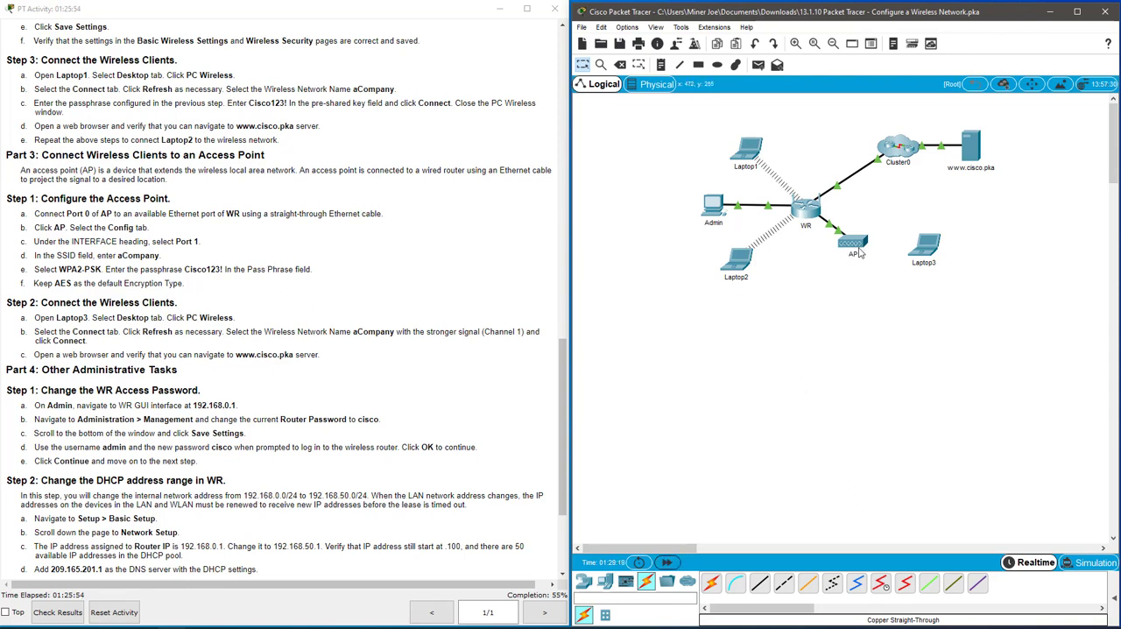
drag(859, 246, 913, 344)
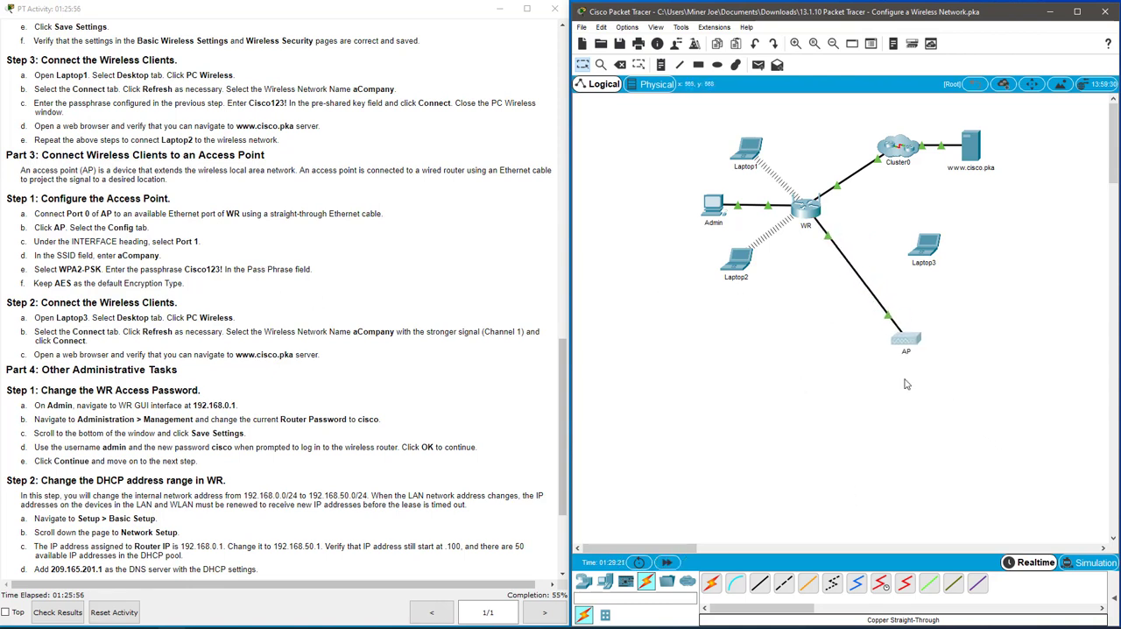
drag(909, 343, 898, 330)
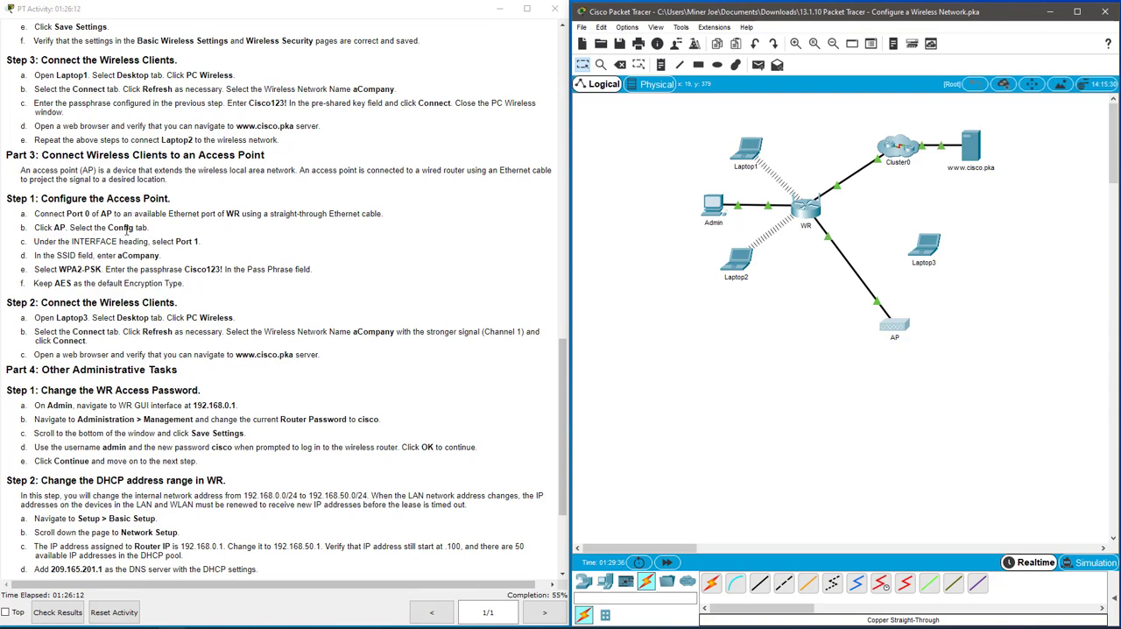
Open the Port 1 configuration of AP and set its SSID to aCompany.
click(895, 328)
click(454, 158)
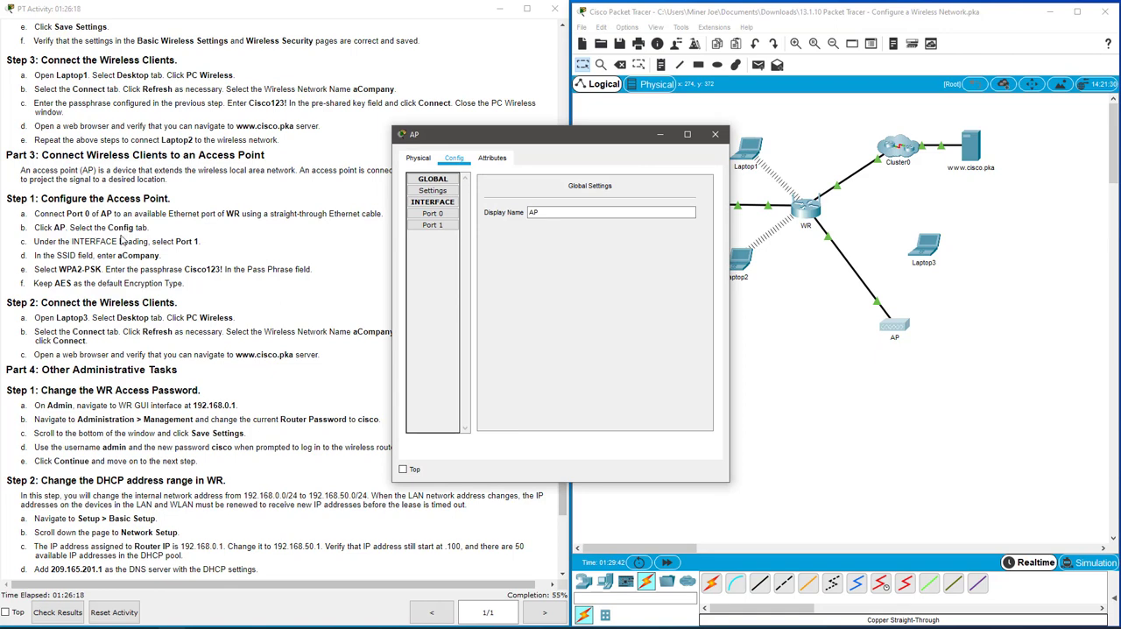
click(442, 226)
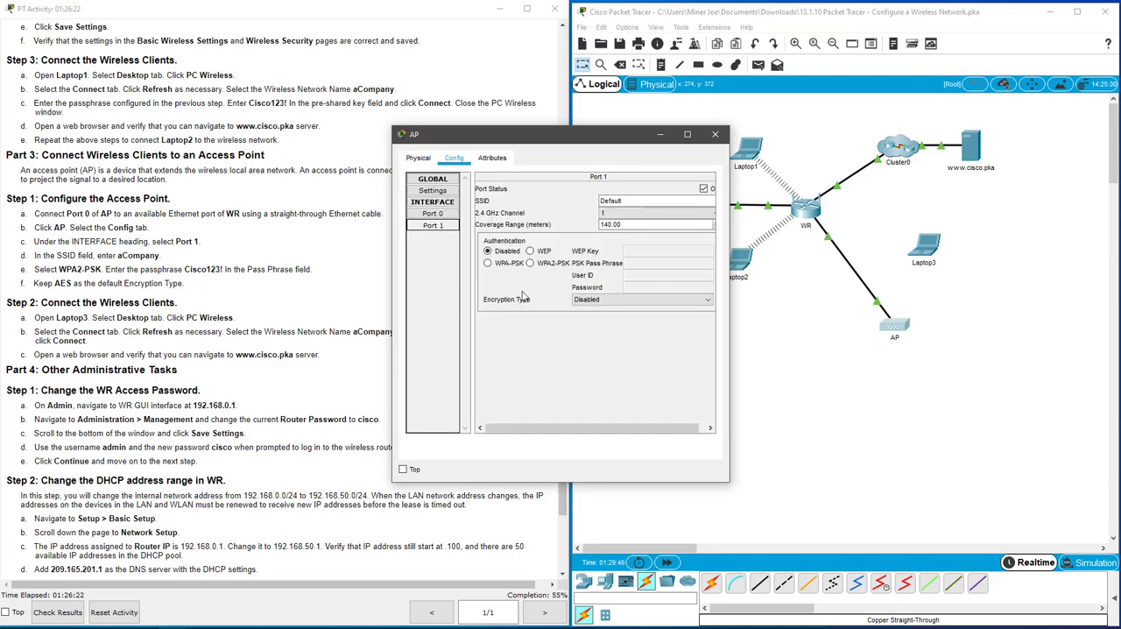
click(634, 201)
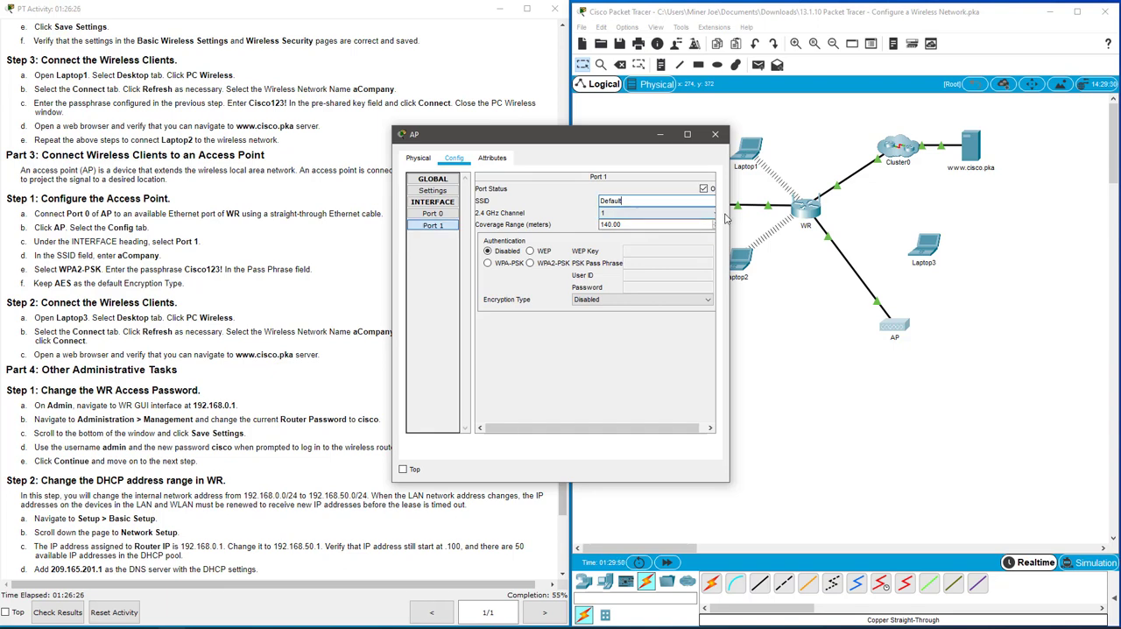
drag(730, 218, 804, 218)
drag(686, 202, 567, 207)
text(aCompany)
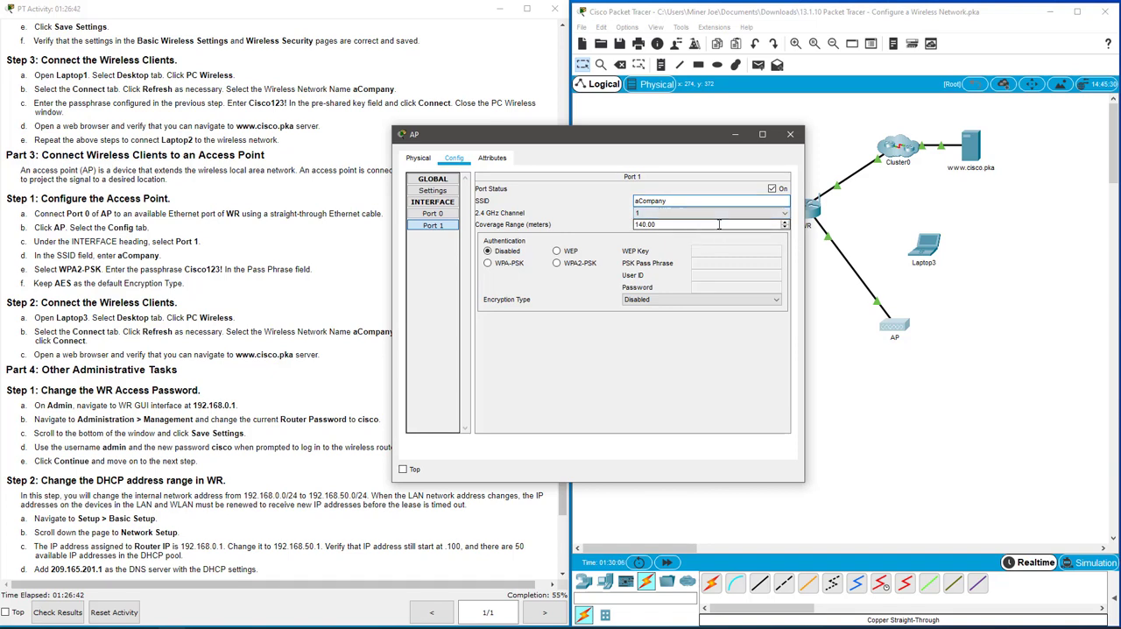
Set AP's Port 1 authentication to WPA2-PSK and enter the PSK pass phrase, keeping AES as the encryption type.
click(557, 264)
click(755, 266)
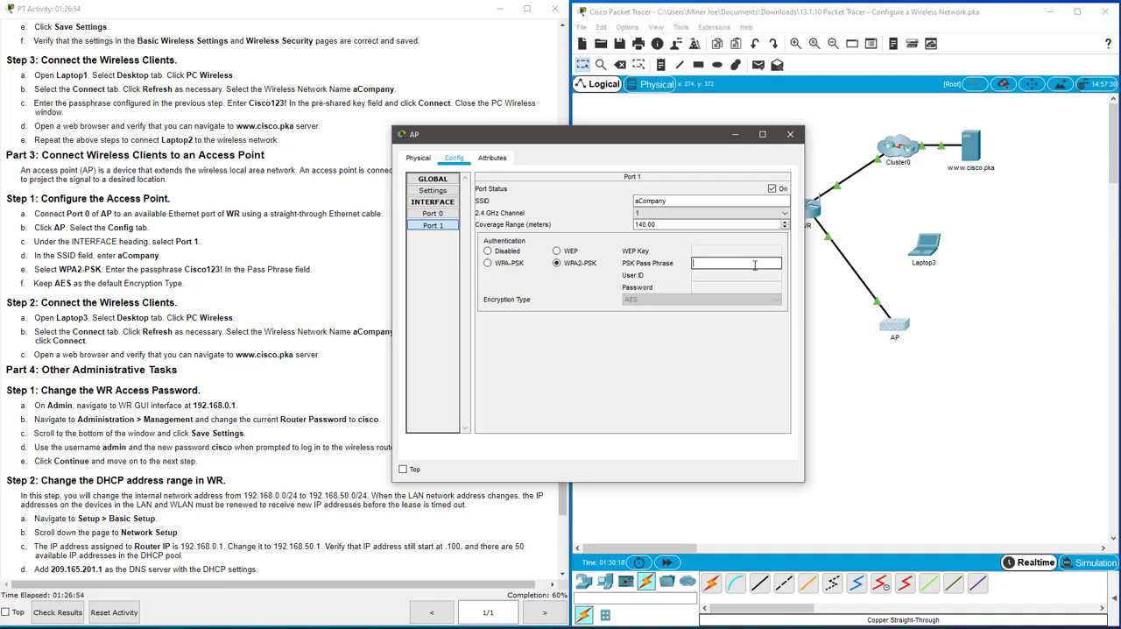
text(Cisco123)
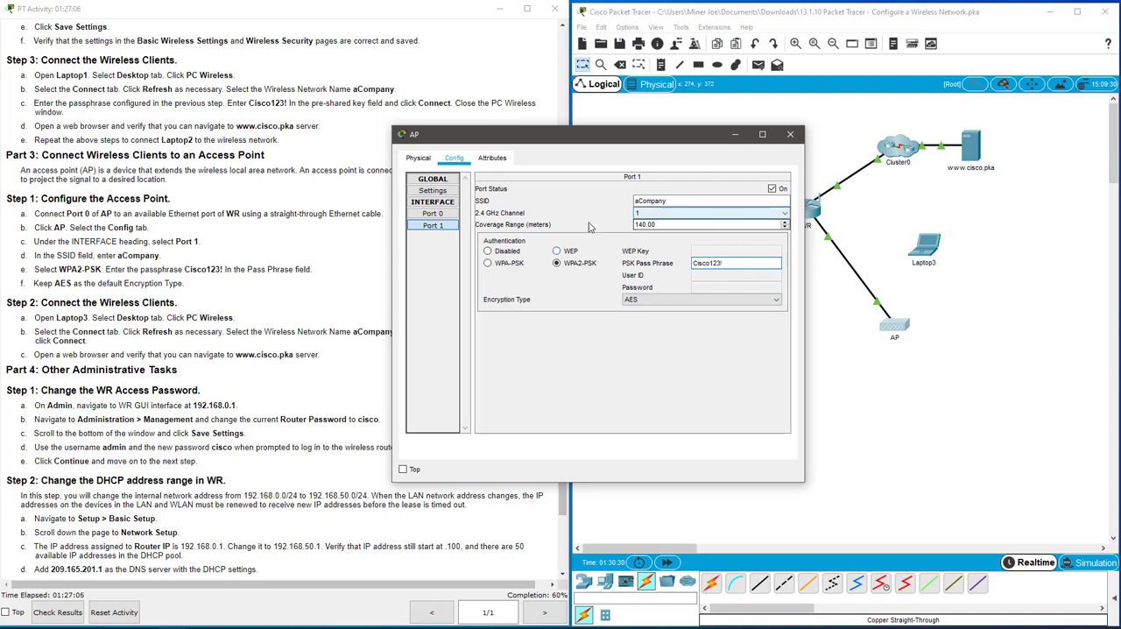
text(!)
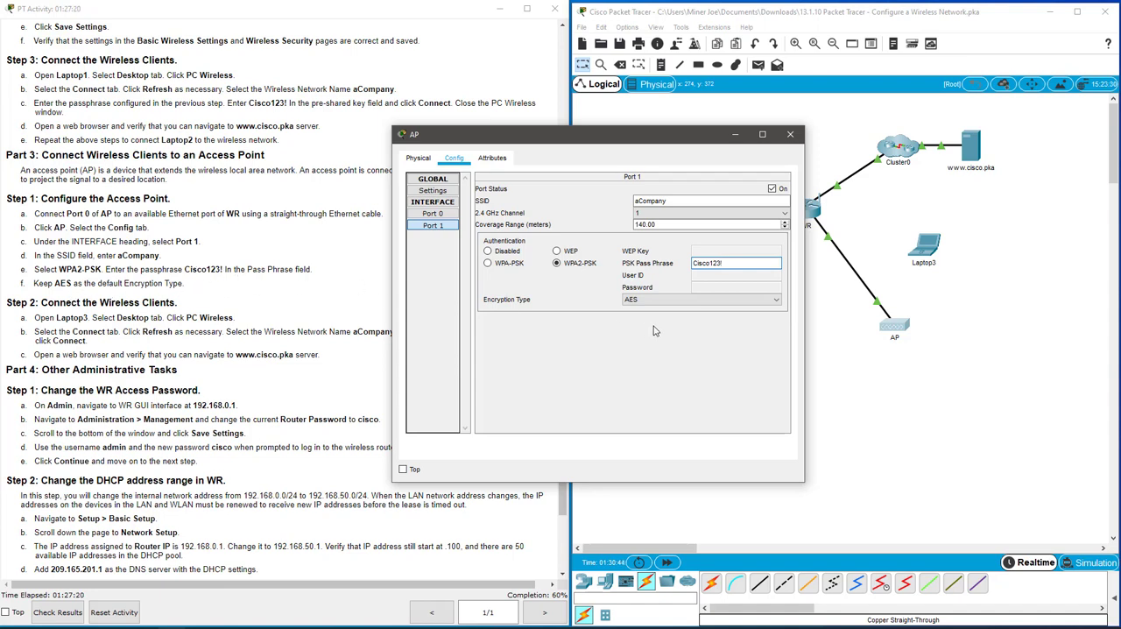
click(665, 383)
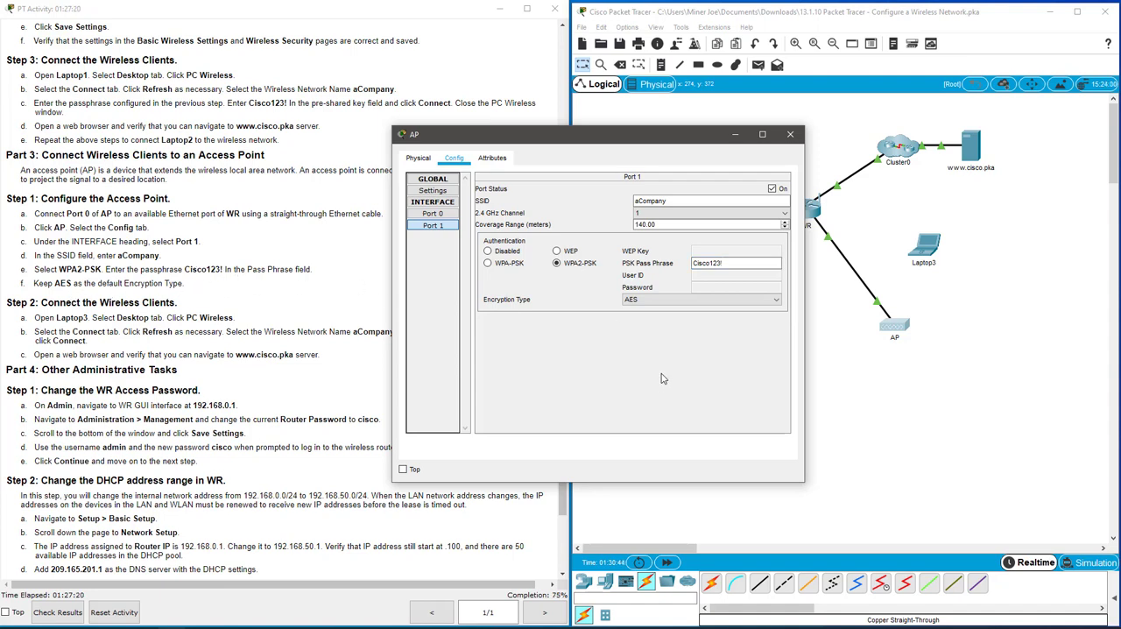
Review AP's Port 0 and Port 1 settings and move the AP window clear of the topology.
click(430, 215)
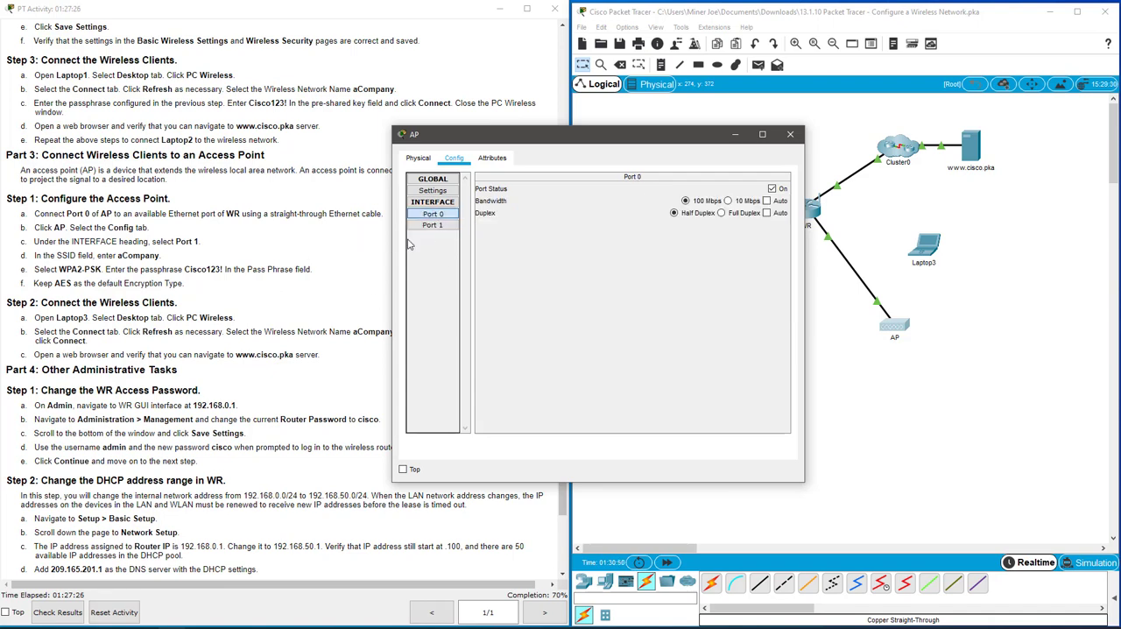
click(433, 225)
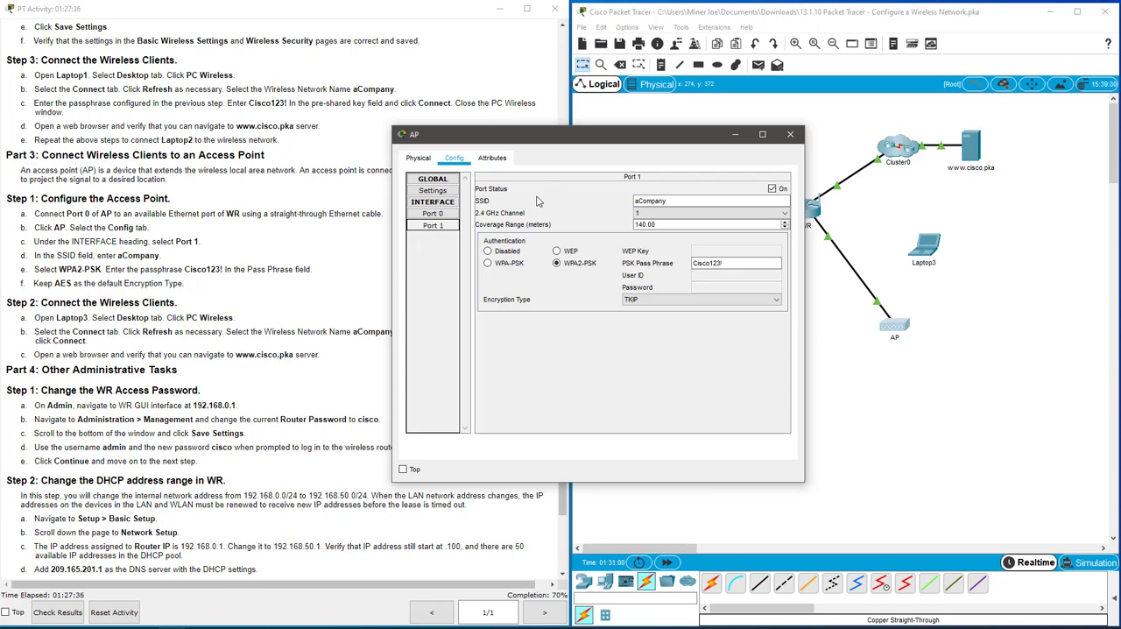
drag(558, 140, 350, 123)
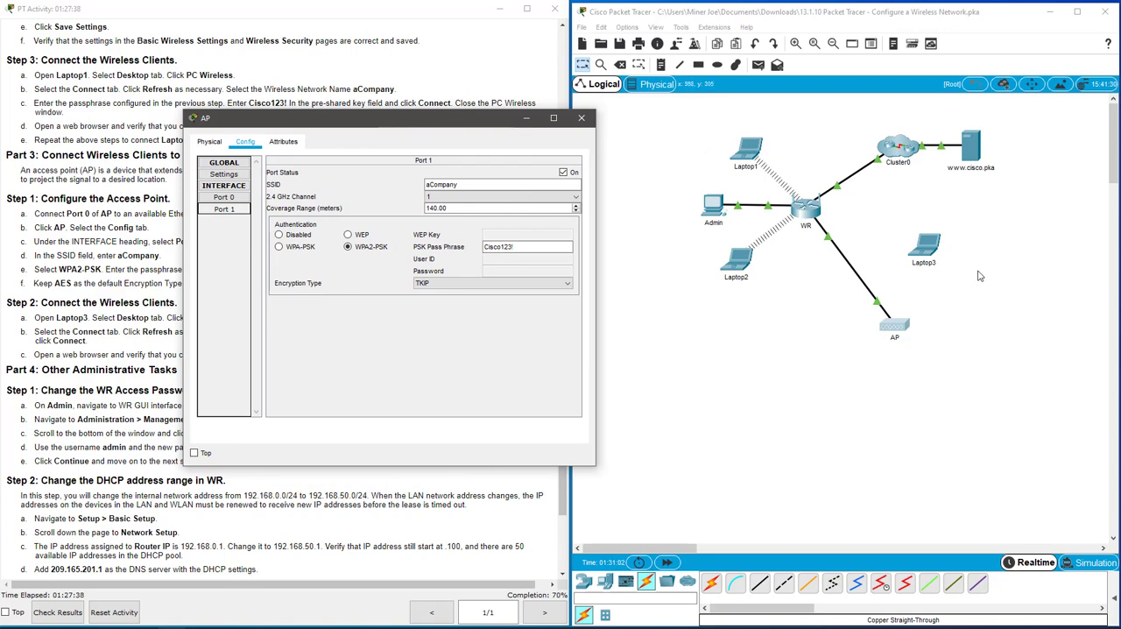
Refresh the available networks in Laptop3's PC Wireless utility and select the aCompany network on channel 1.
click(933, 254)
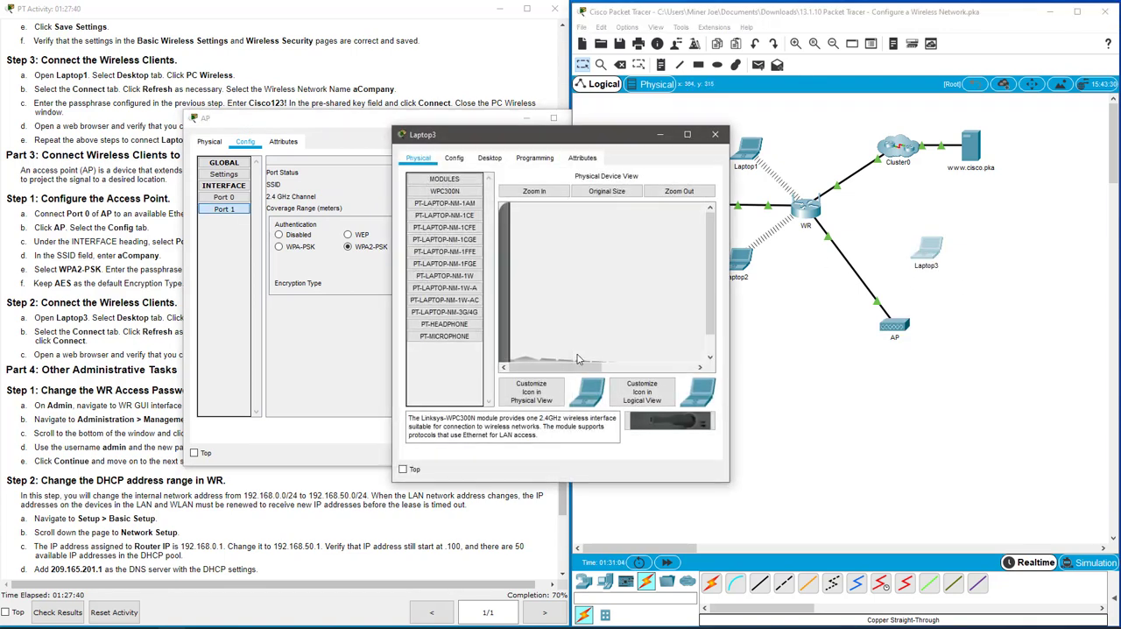
click(490, 158)
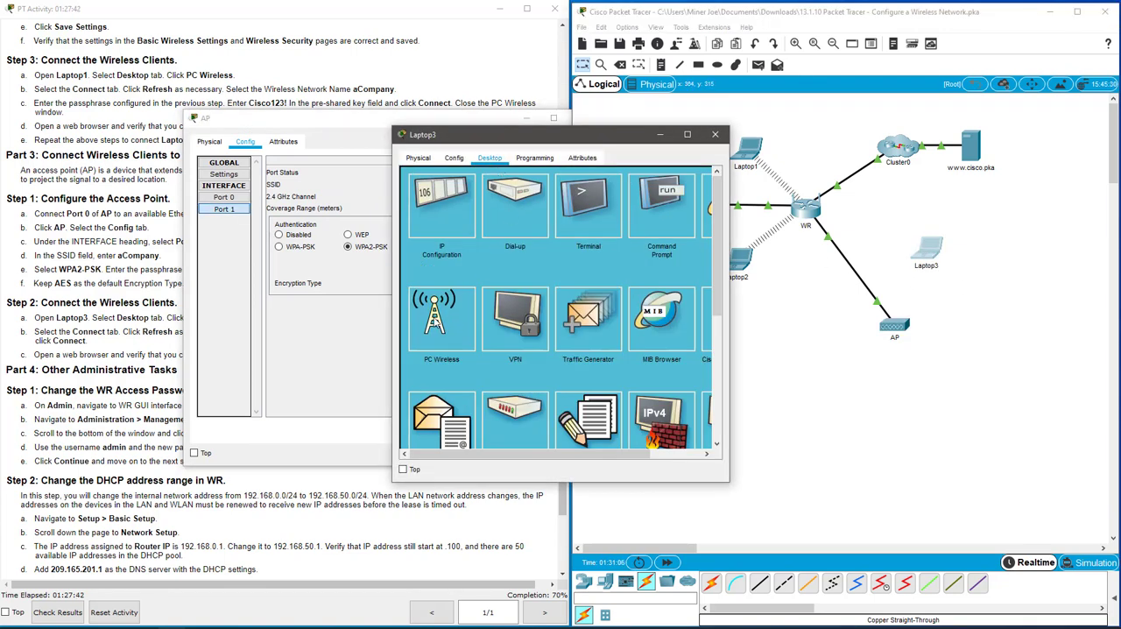
click(438, 322)
click(516, 246)
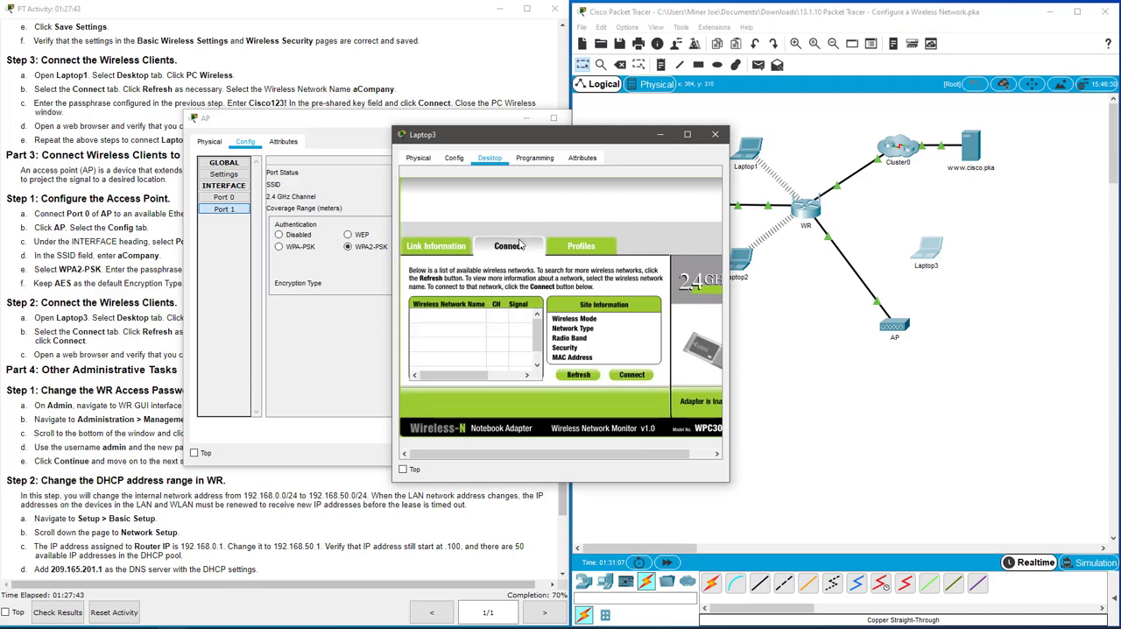
click(581, 378)
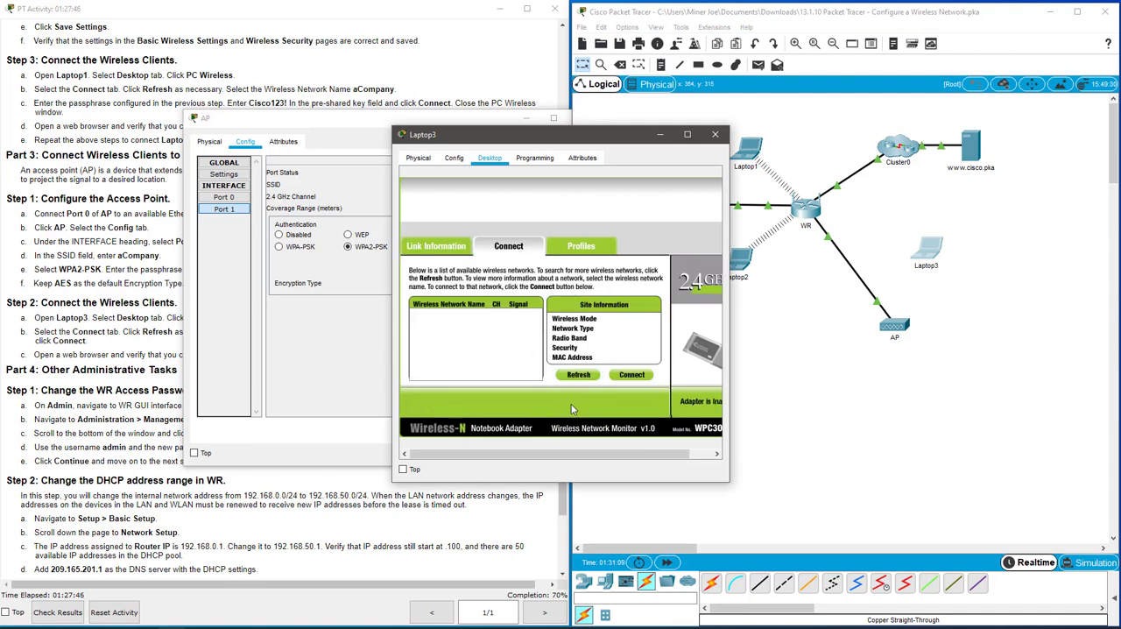
click(460, 337)
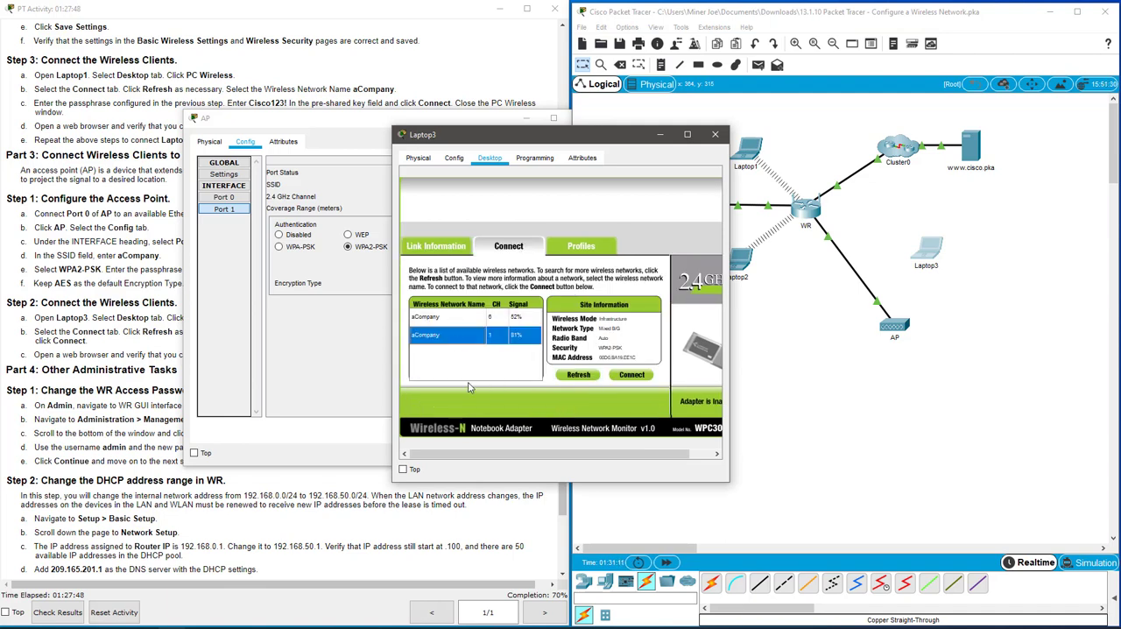
Connect Laptop3 to the selected network using the WPA2-Personal pre-shared key, and close the Laptop3 and AP windows.
click(639, 378)
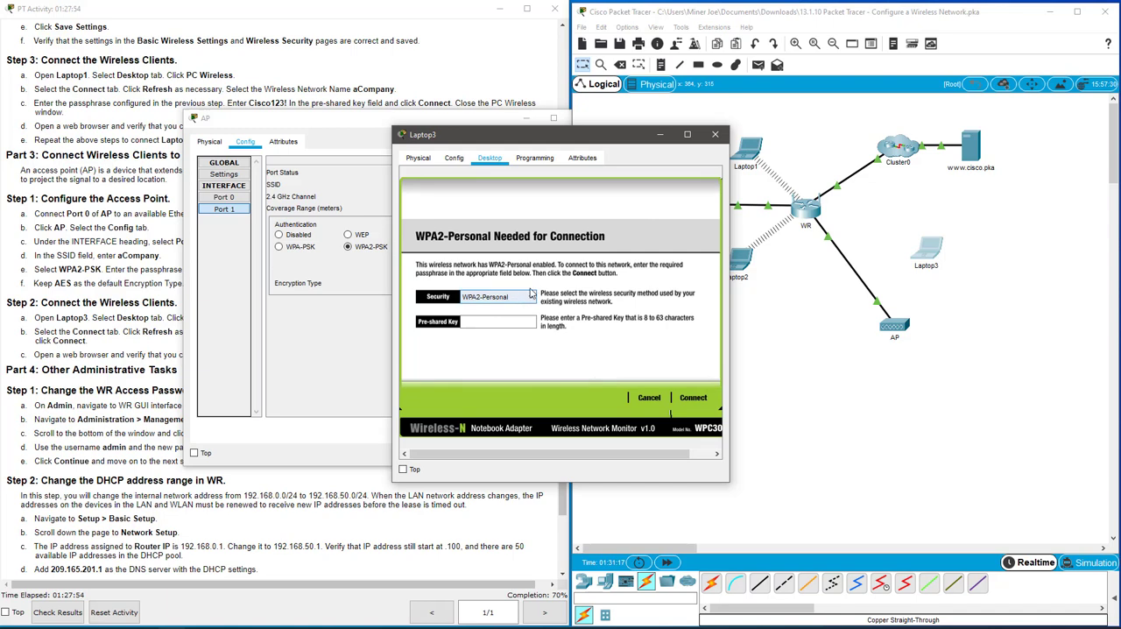
click(489, 324)
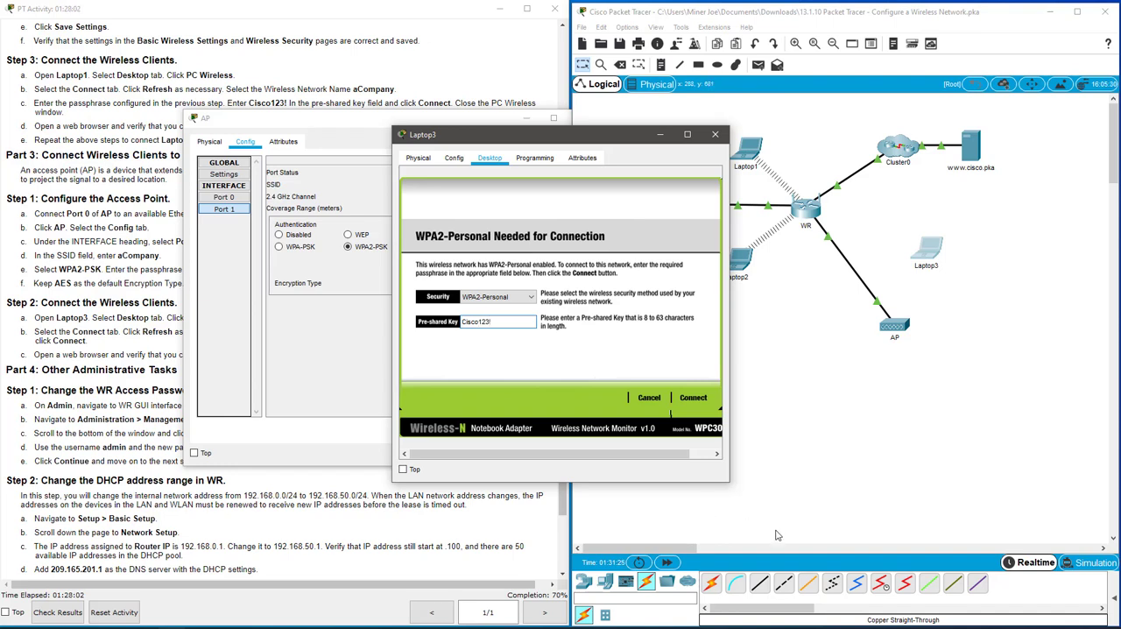
click(703, 399)
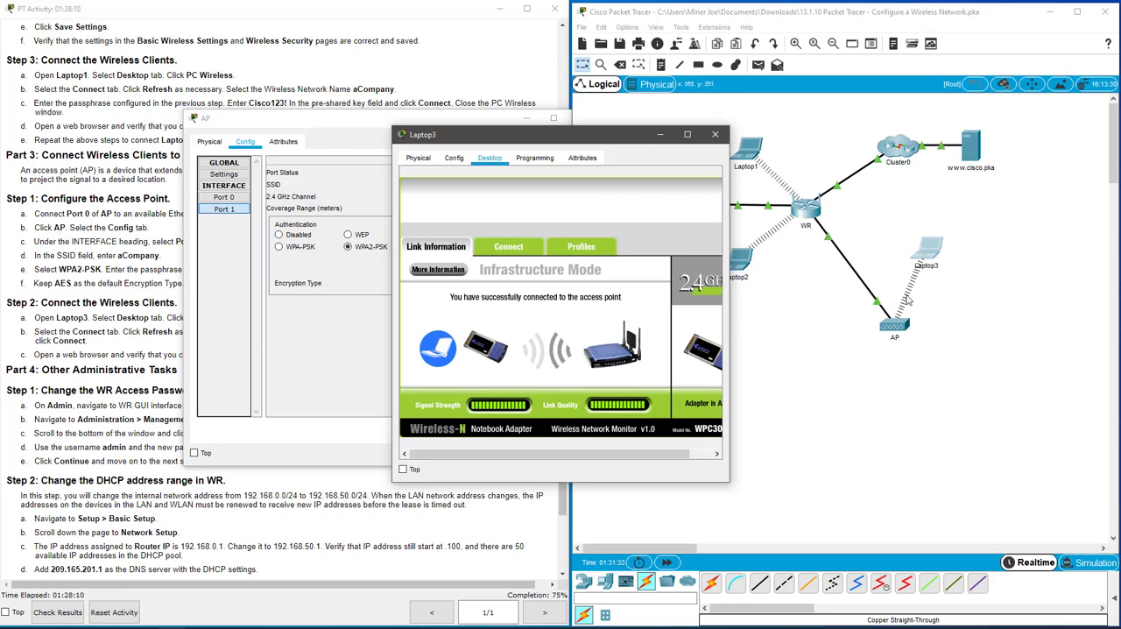
click(717, 135)
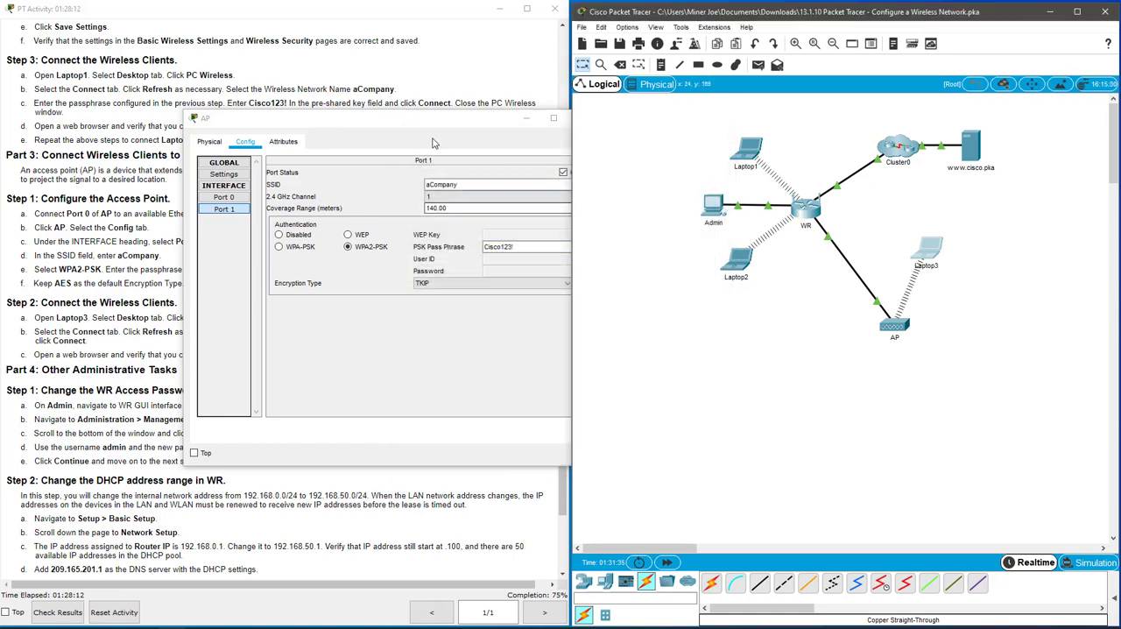
click(582, 119)
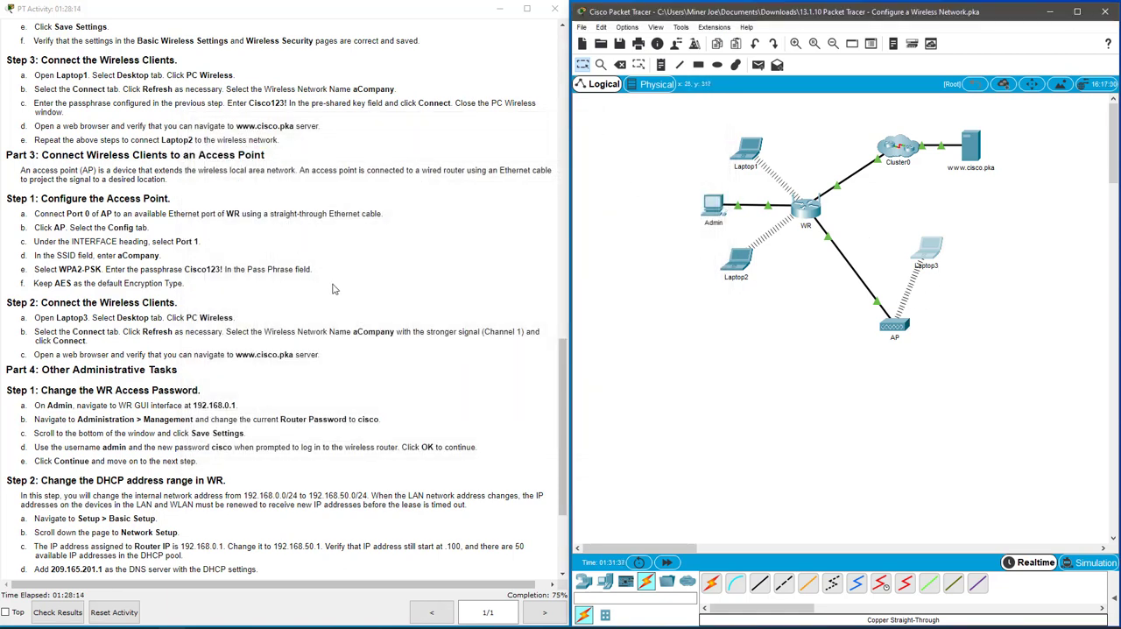
click(937, 245)
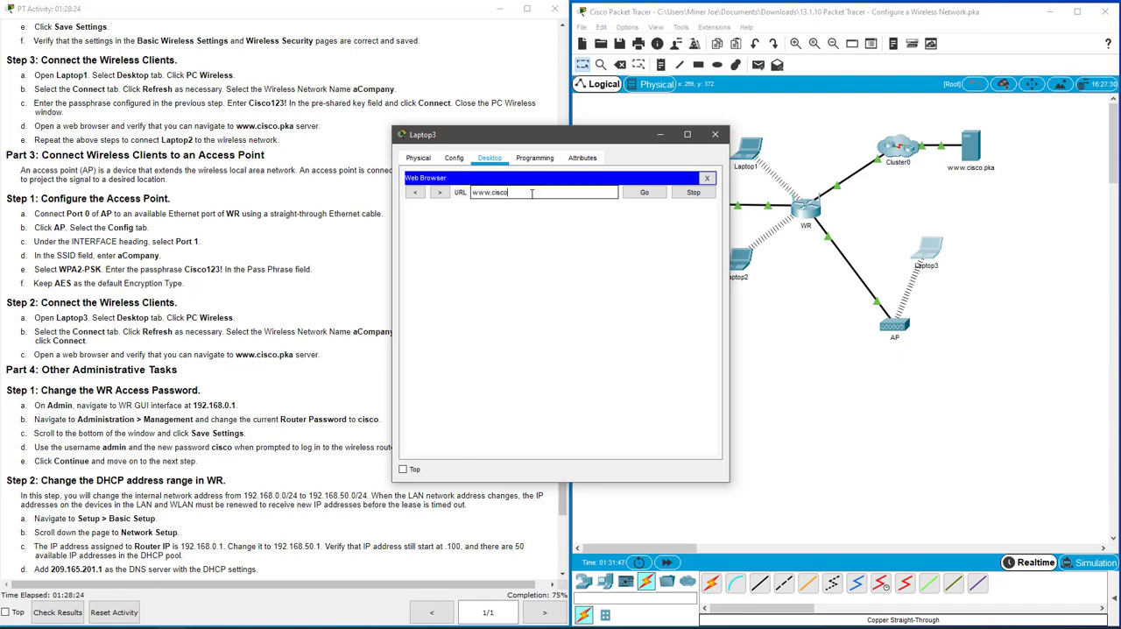
key(Return)
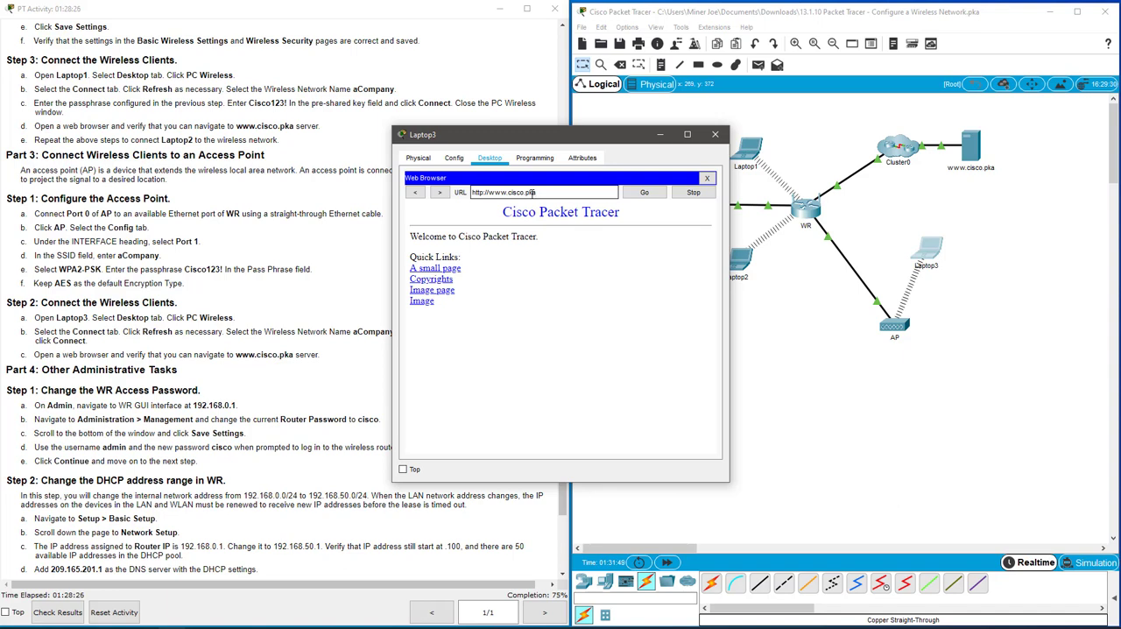
click(707, 178)
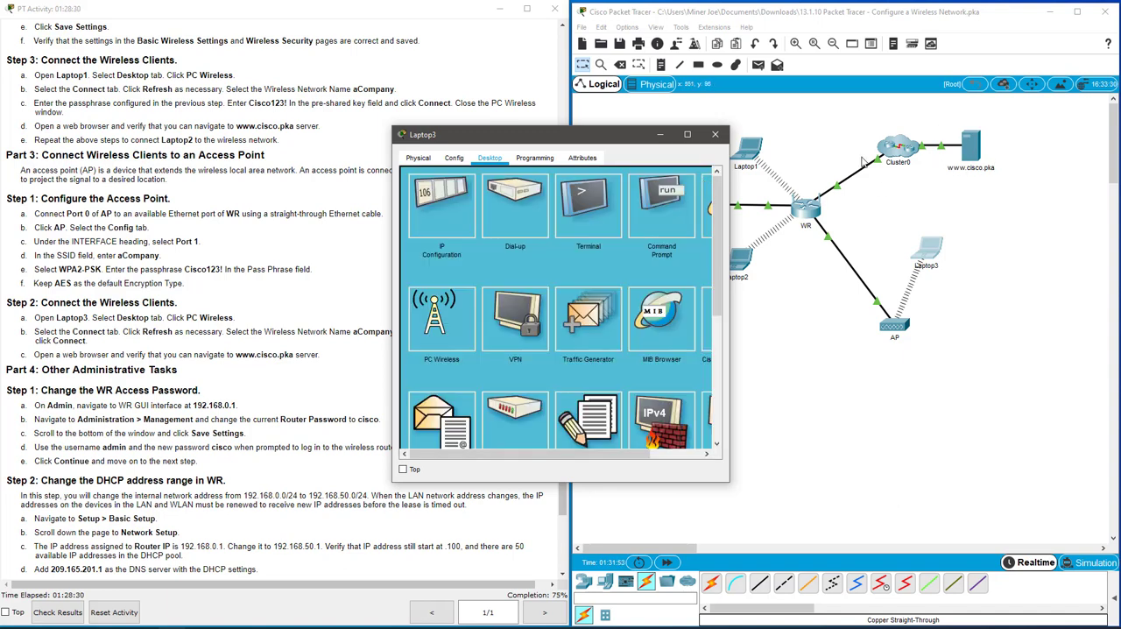
click(717, 136)
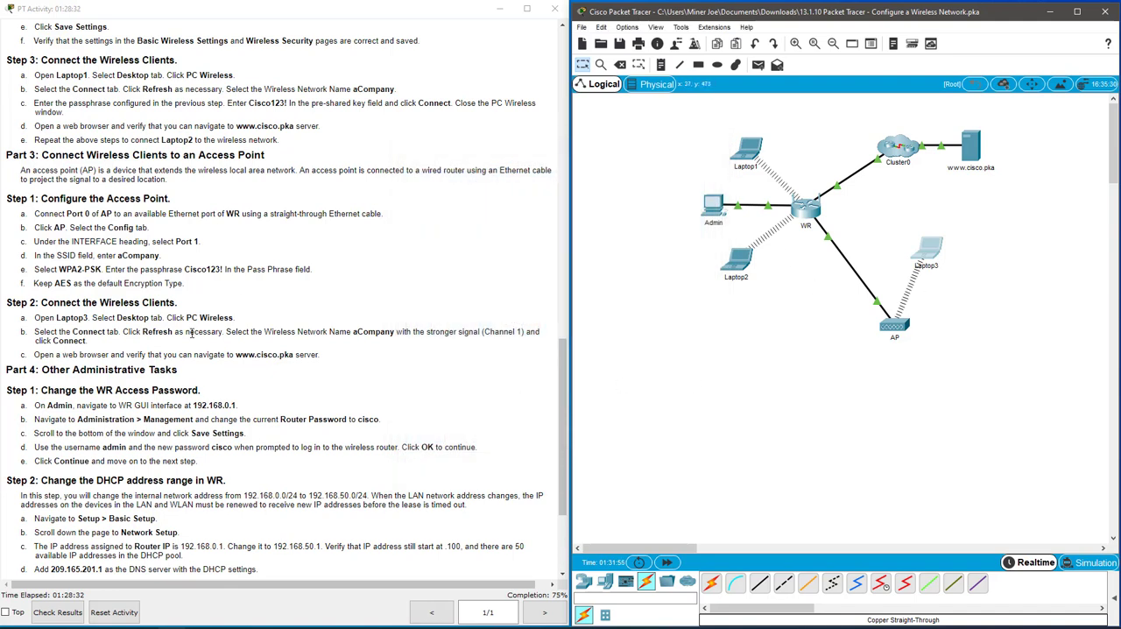
Read the Part 4 password instructions, widen Admin's window and load the WR interface at 192.168.0.1 in its web browser.
scroll(316, 338, down, 3)
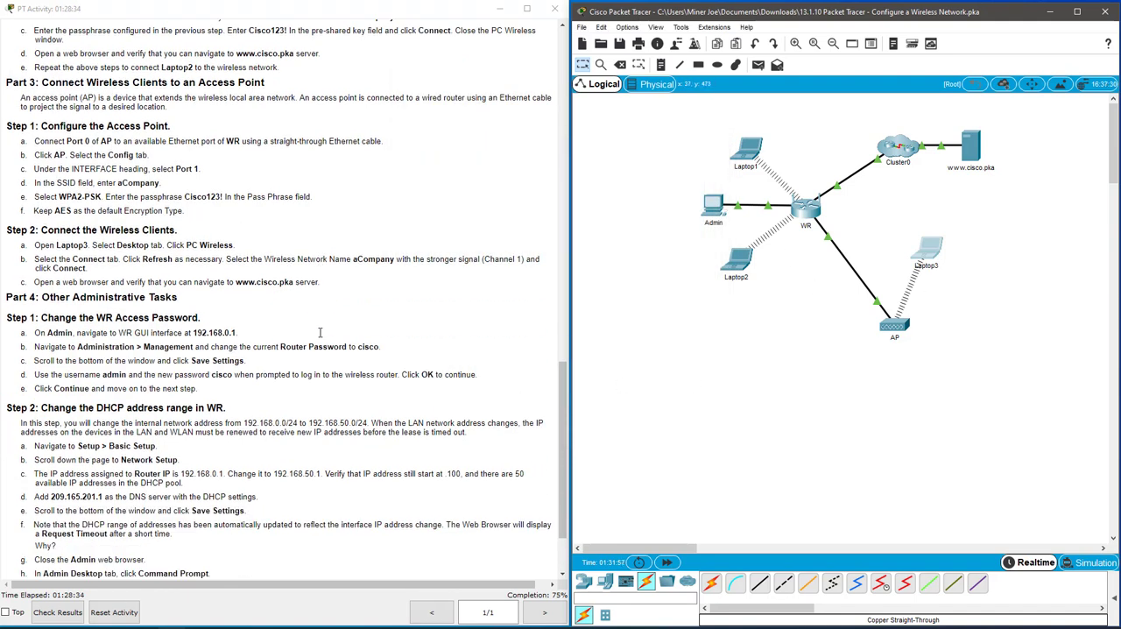
scroll(306, 339, down, 2)
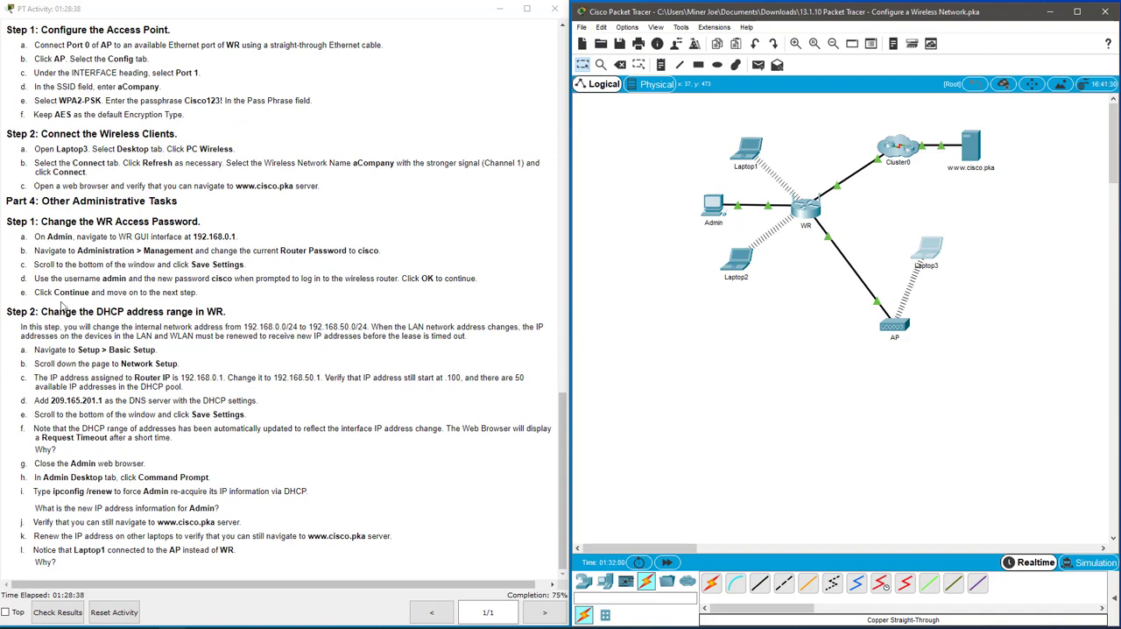
click(100, 219)
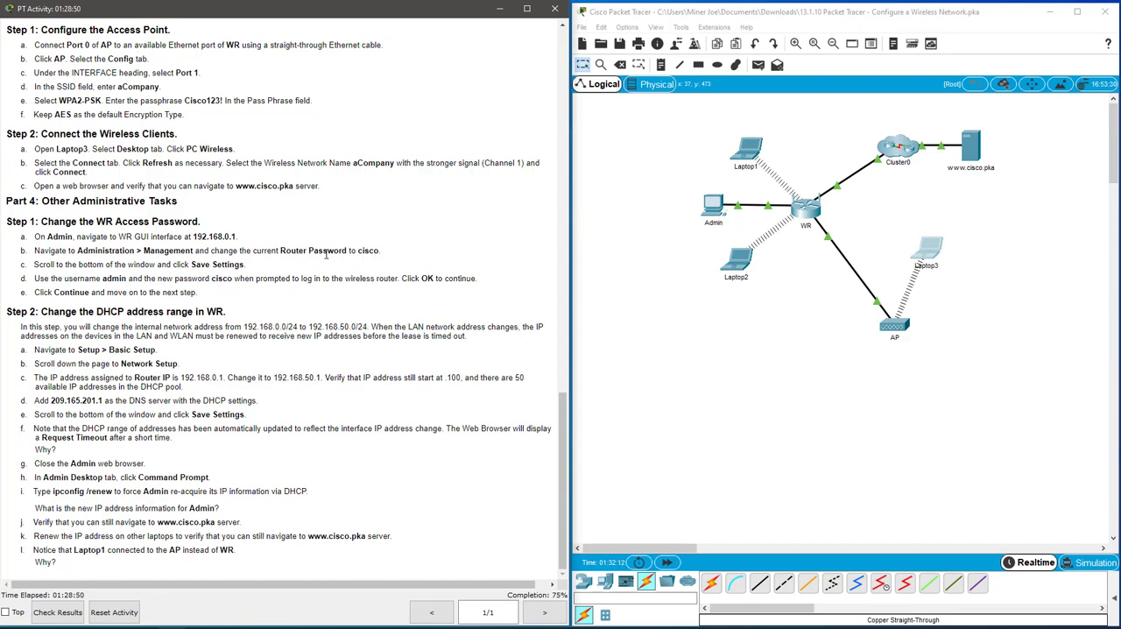
drag(211, 279, 231, 281)
click(253, 274)
click(714, 211)
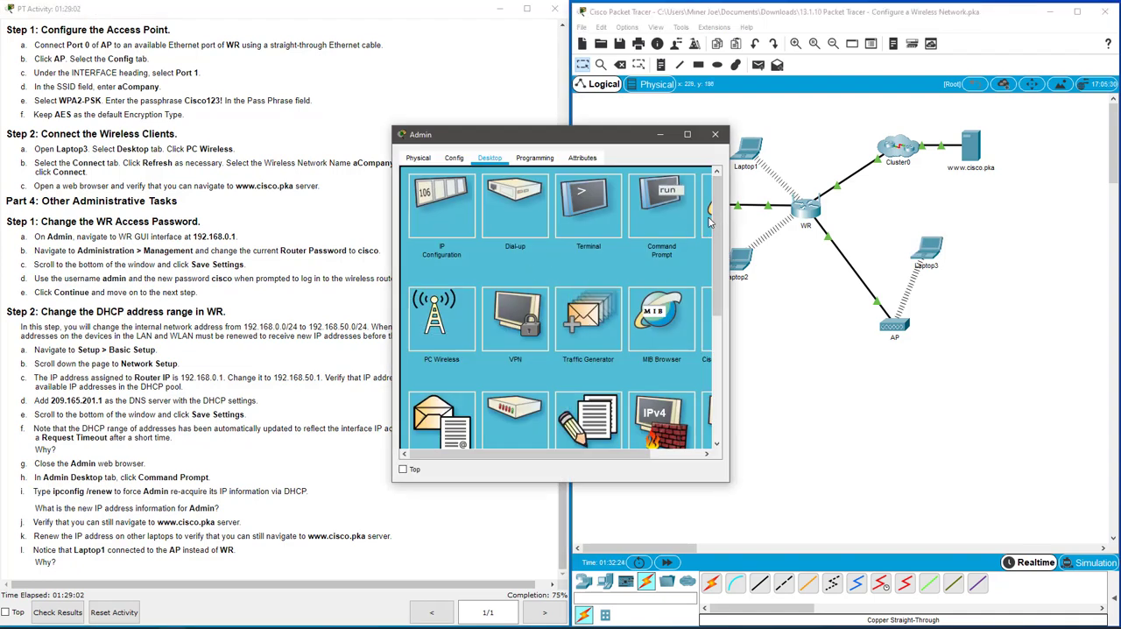
drag(732, 243, 967, 243)
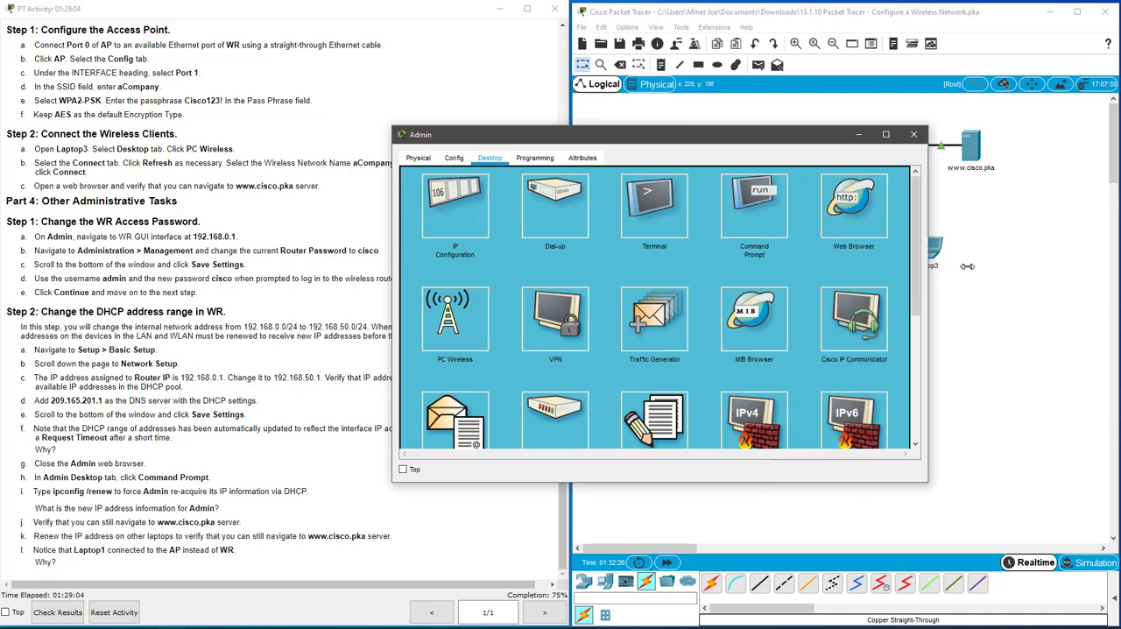
click(887, 210)
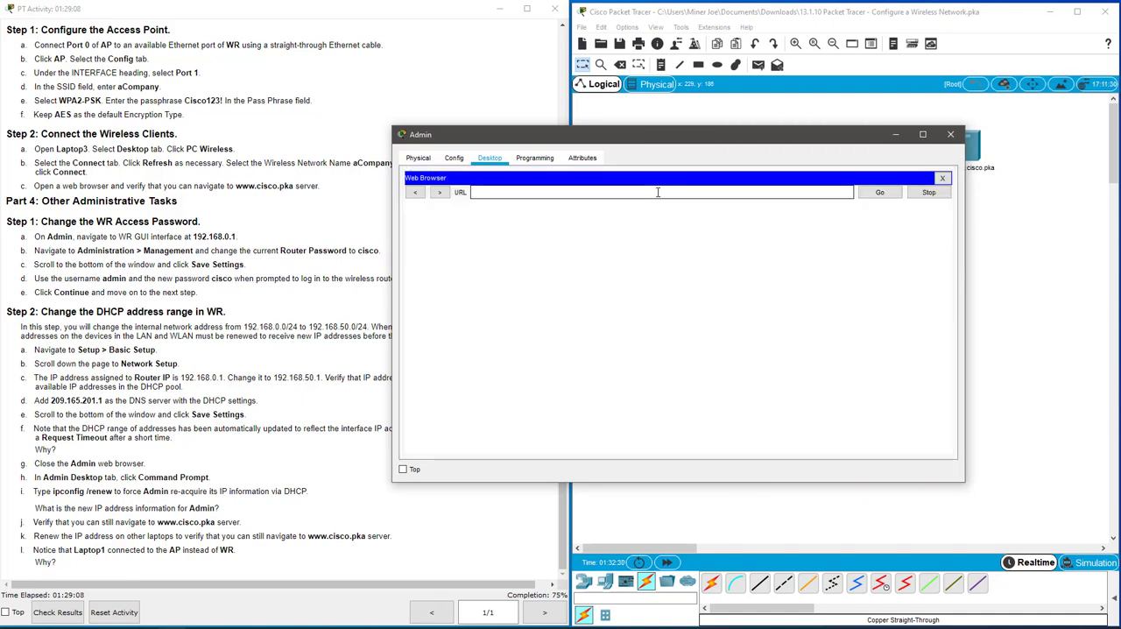
text(192.168.0.1)
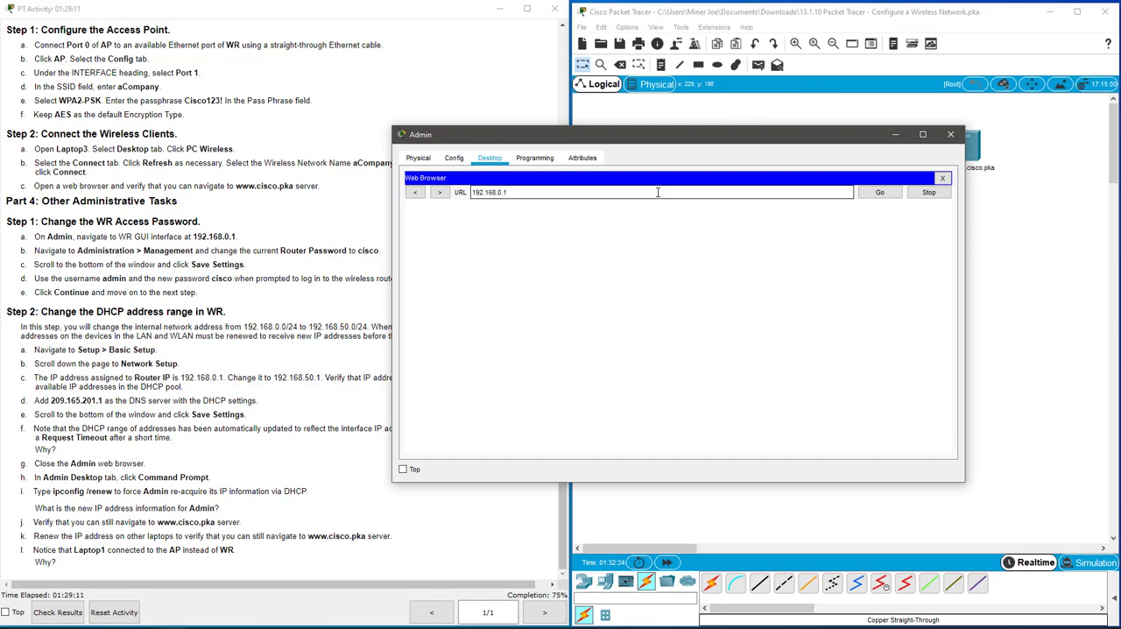
key(Return)
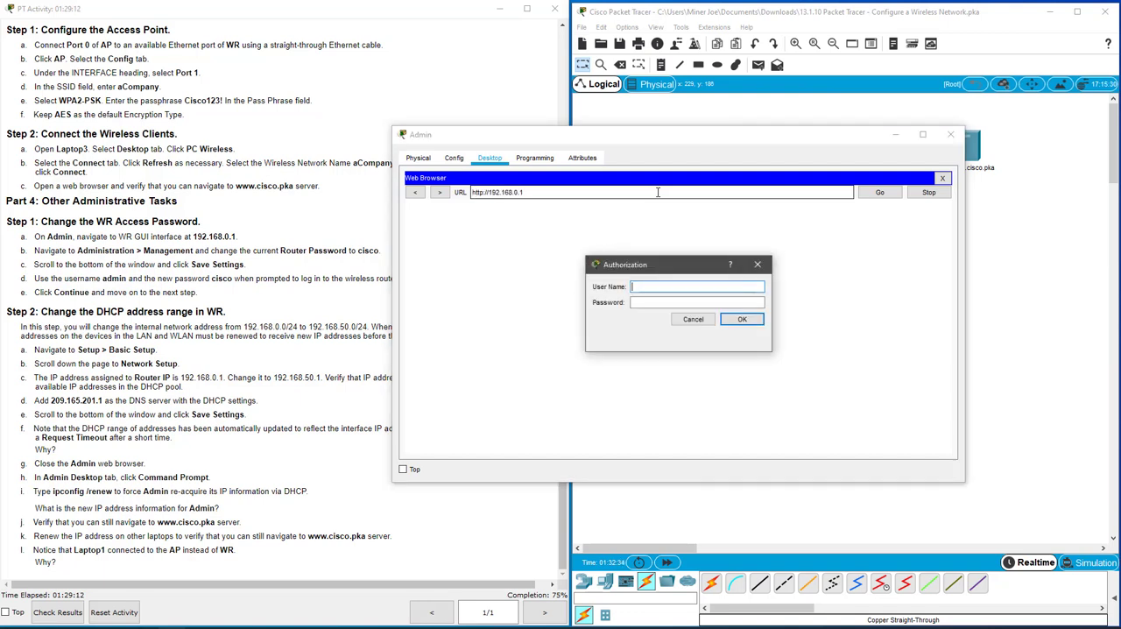
Log in to the wireless router as admin with its current password.
text(admin)
key(Tab)
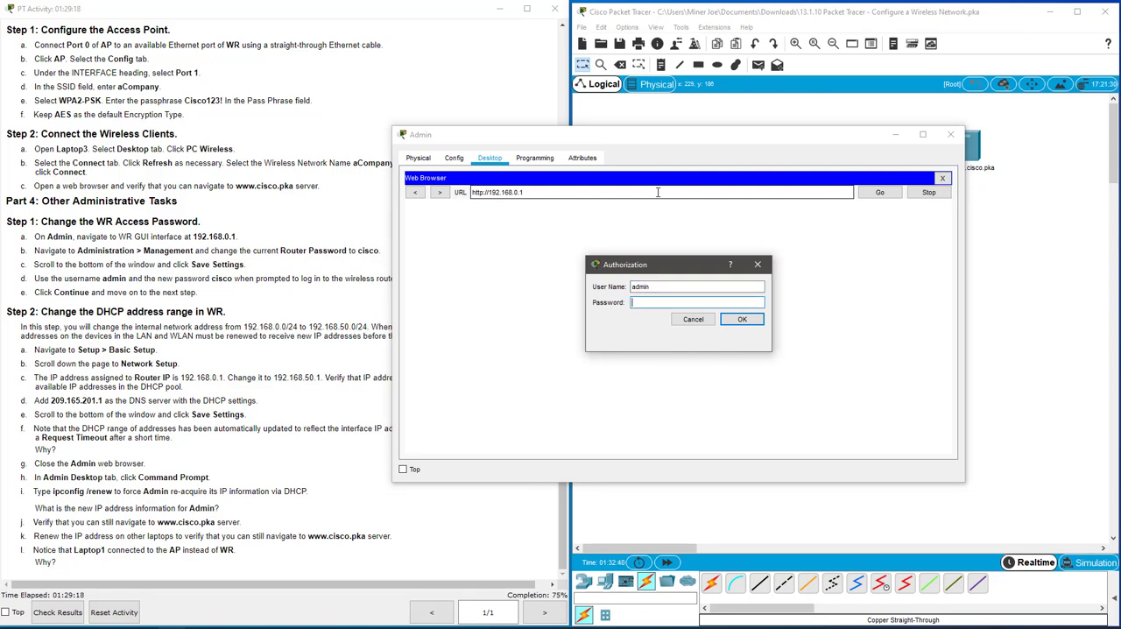
text(admin)
key(Return)
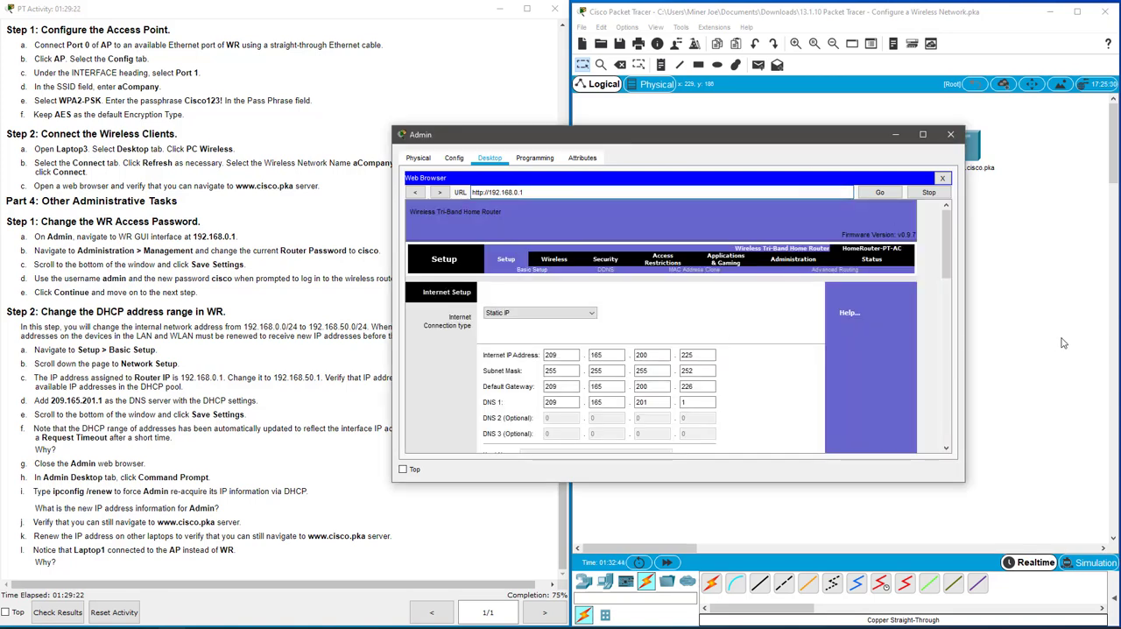
Open the router's Administration Management page and enlarge the Admin window to the full screen height.
click(796, 261)
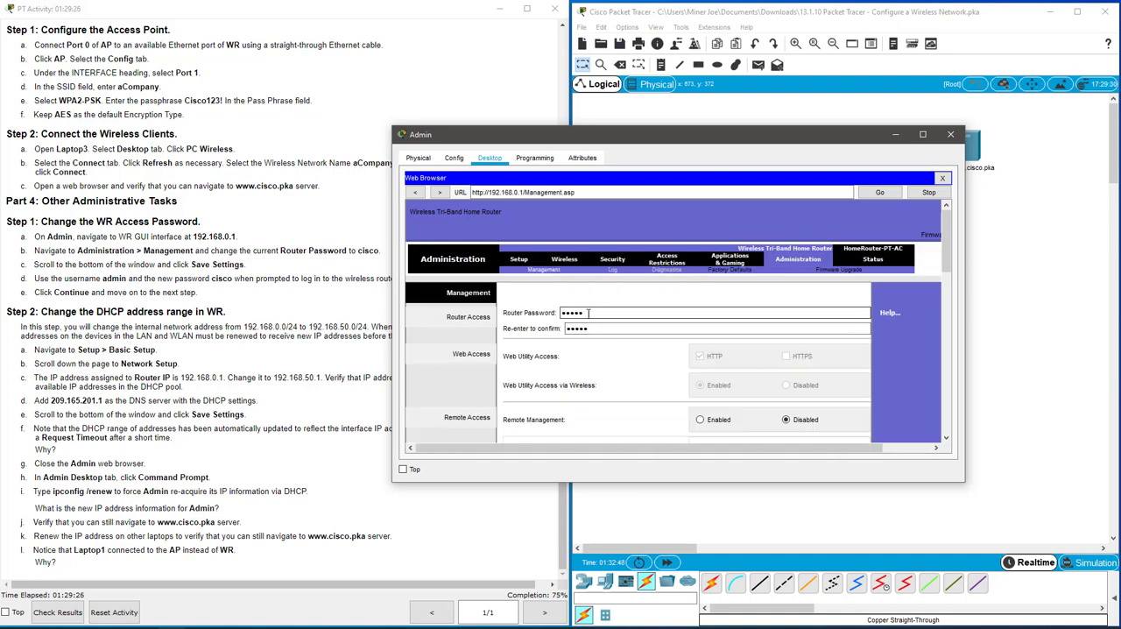
drag(702, 484, 703, 628)
drag(690, 127, 681, 35)
scroll(734, 282, down, 5)
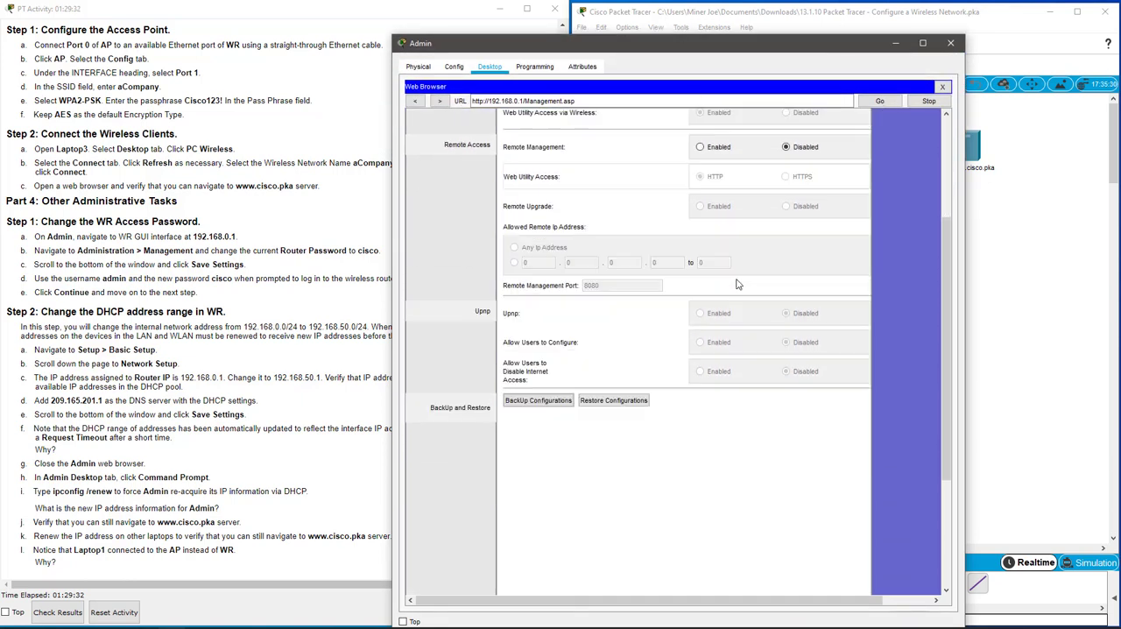
scroll(734, 281, up, 5)
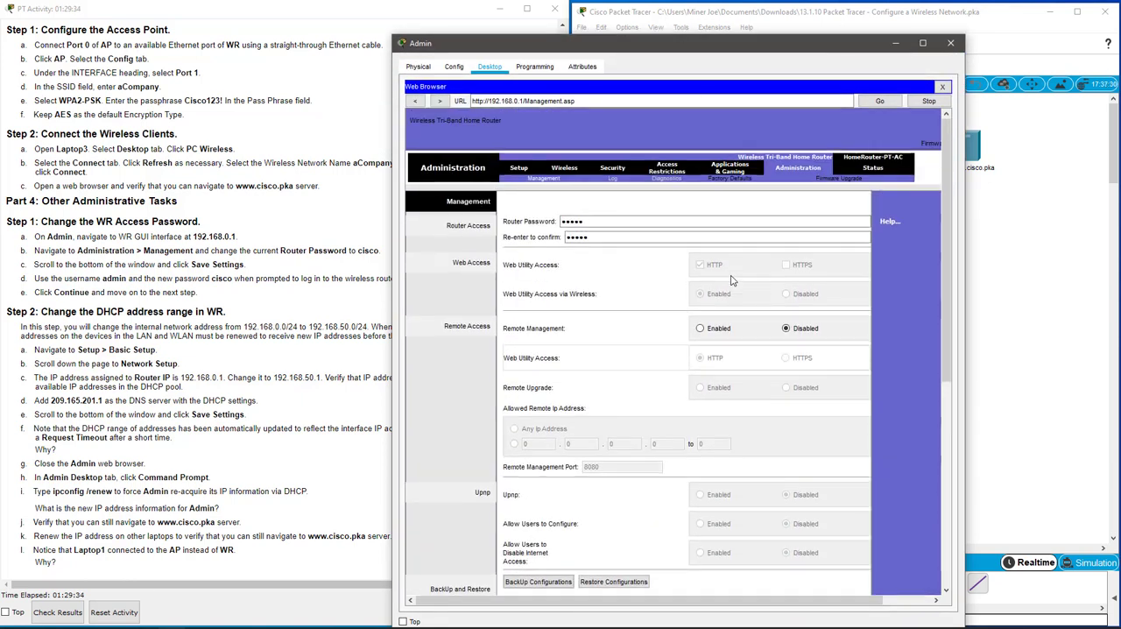
Enter the new password from the instructions in the Router Password and confirmation fields, and save the settings.
drag(622, 222, 457, 229)
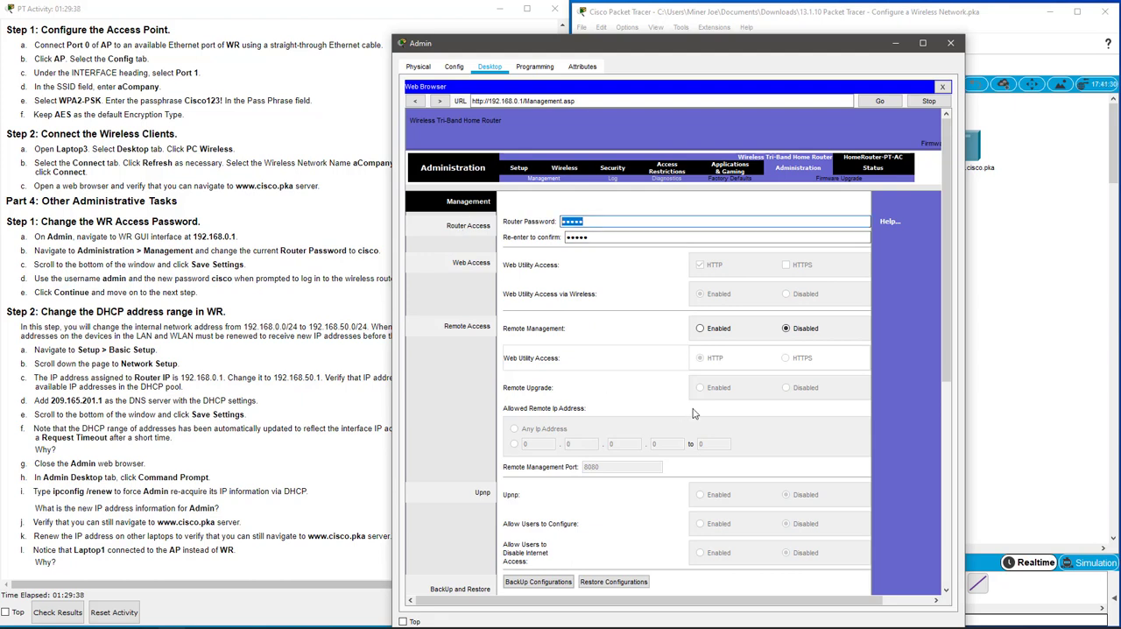
text(cisco)
key(Tab)
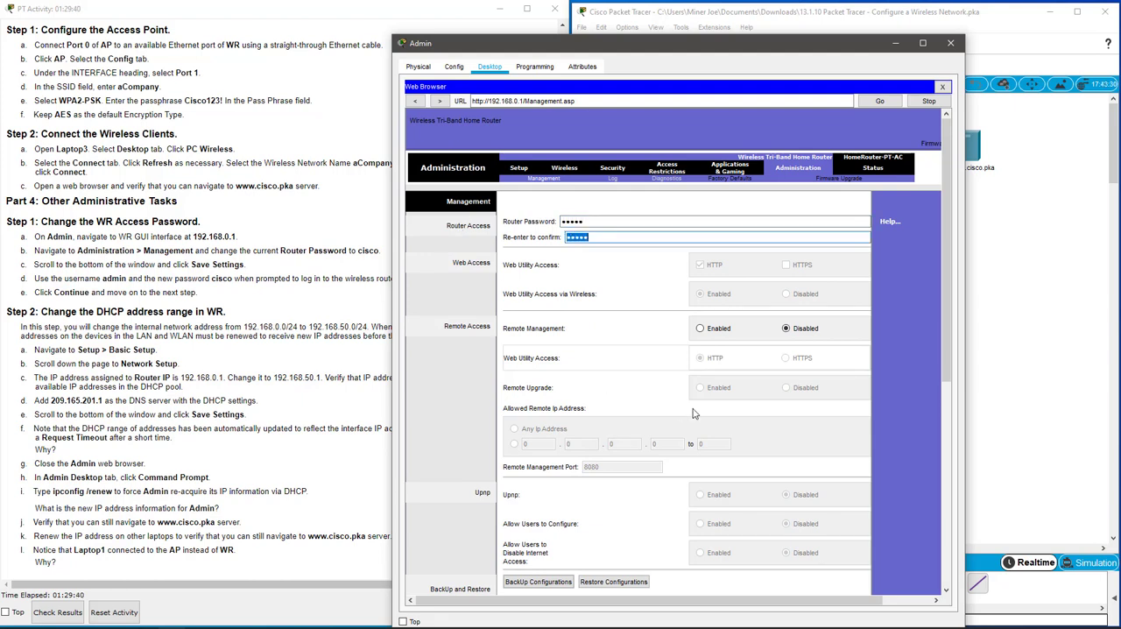
text(cisco)
scroll(946, 368, down, 5)
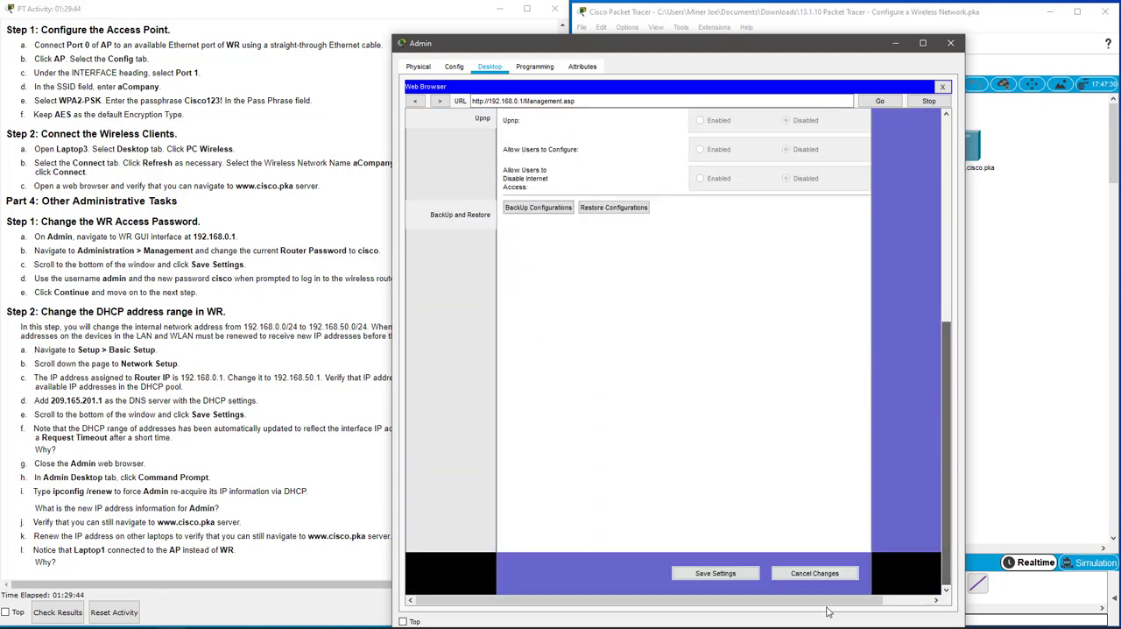
click(736, 575)
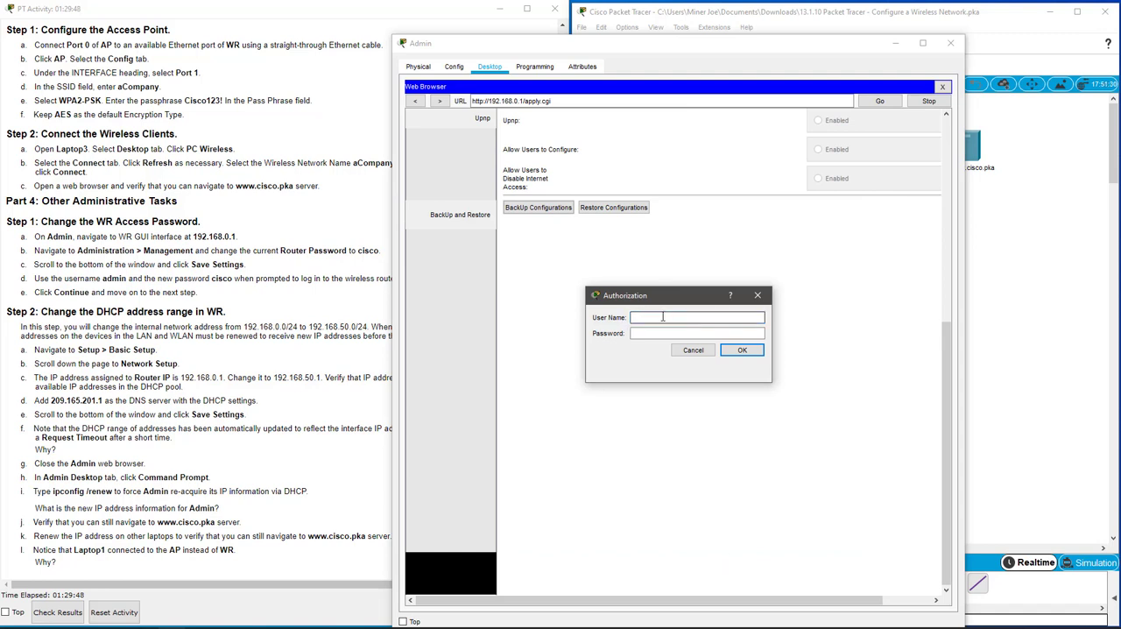
Authorize again as admin with the new router password and continue back to the Management page.
text(admin)
key(Tab)
key(Return)
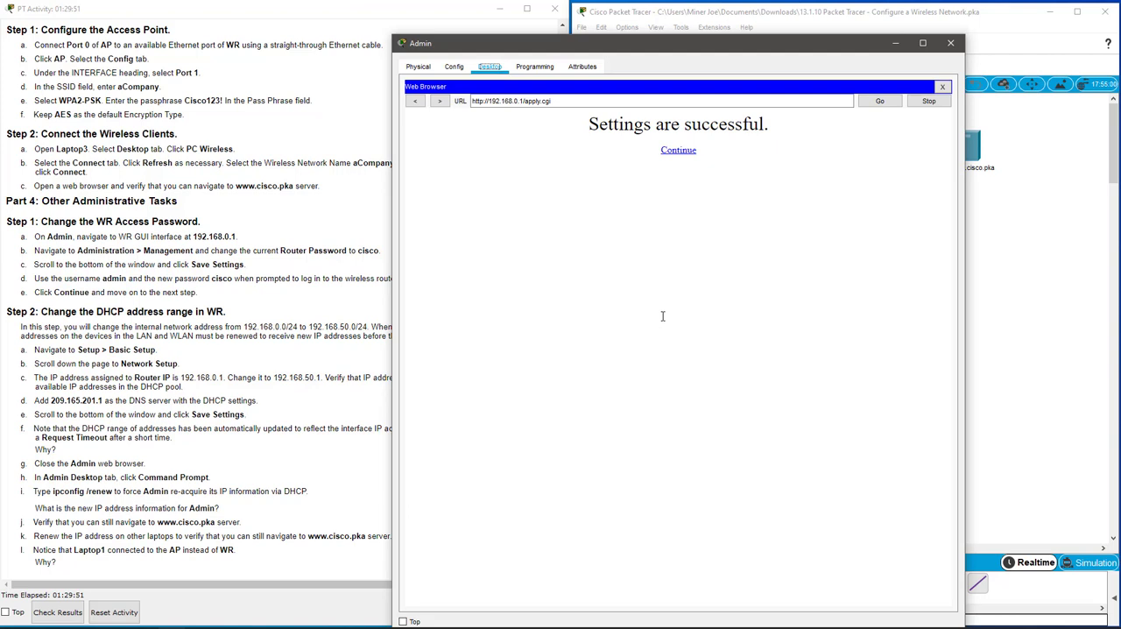
click(680, 150)
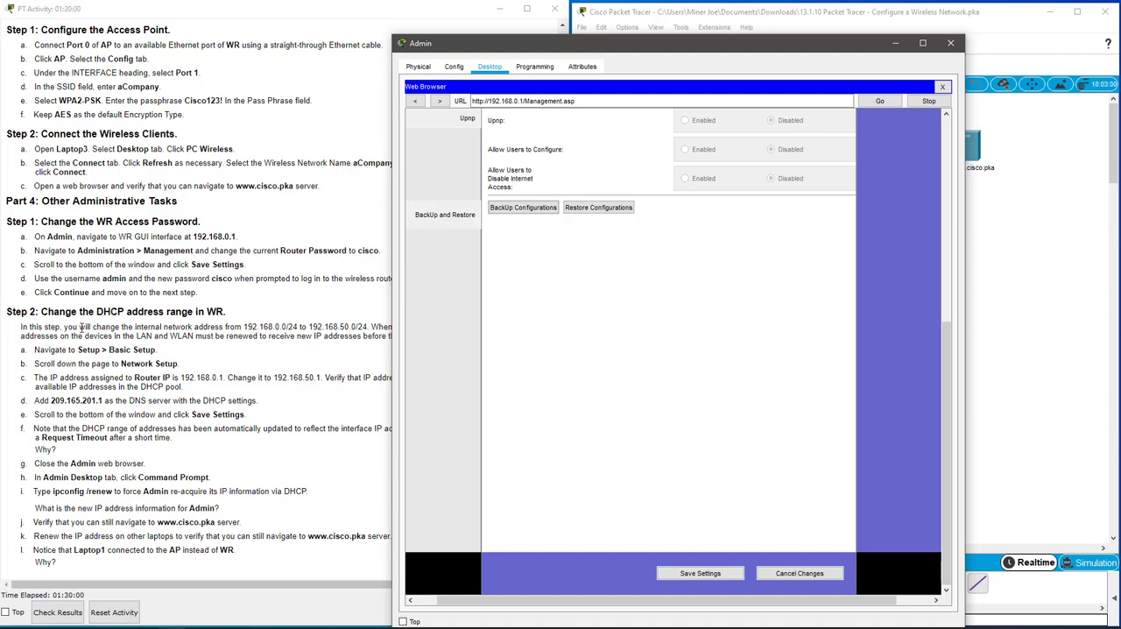
Review the Part 4 Step 2 instructions for changing WR's DHCP address range to the 192.168.50.0/24 network.
click(96, 325)
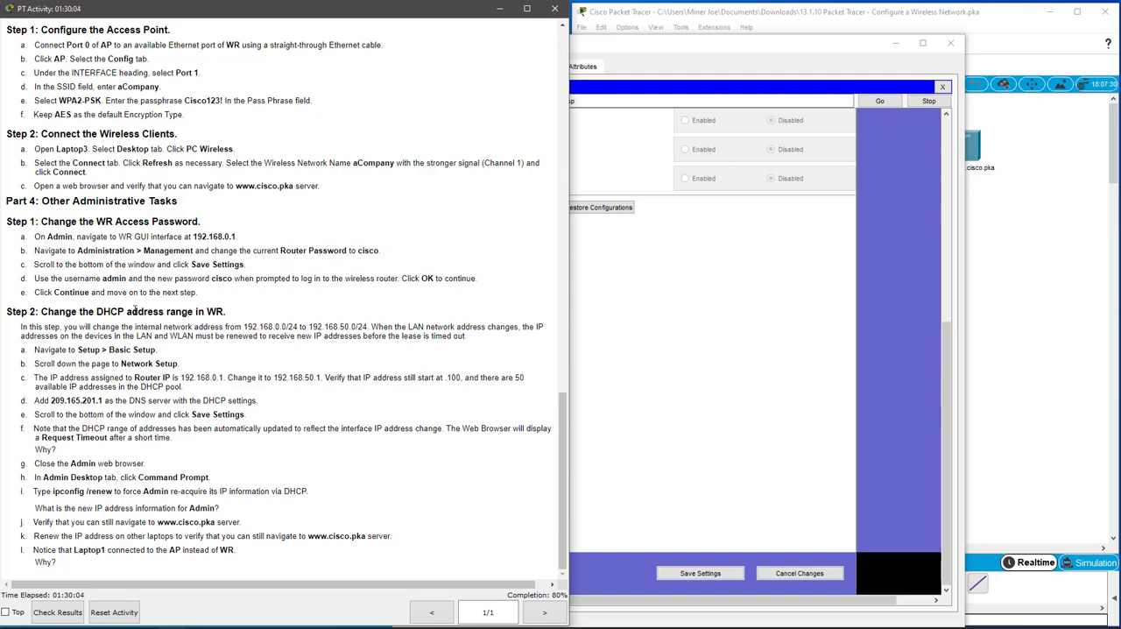
double_click(217, 312)
drag(244, 327, 356, 327)
click(809, 382)
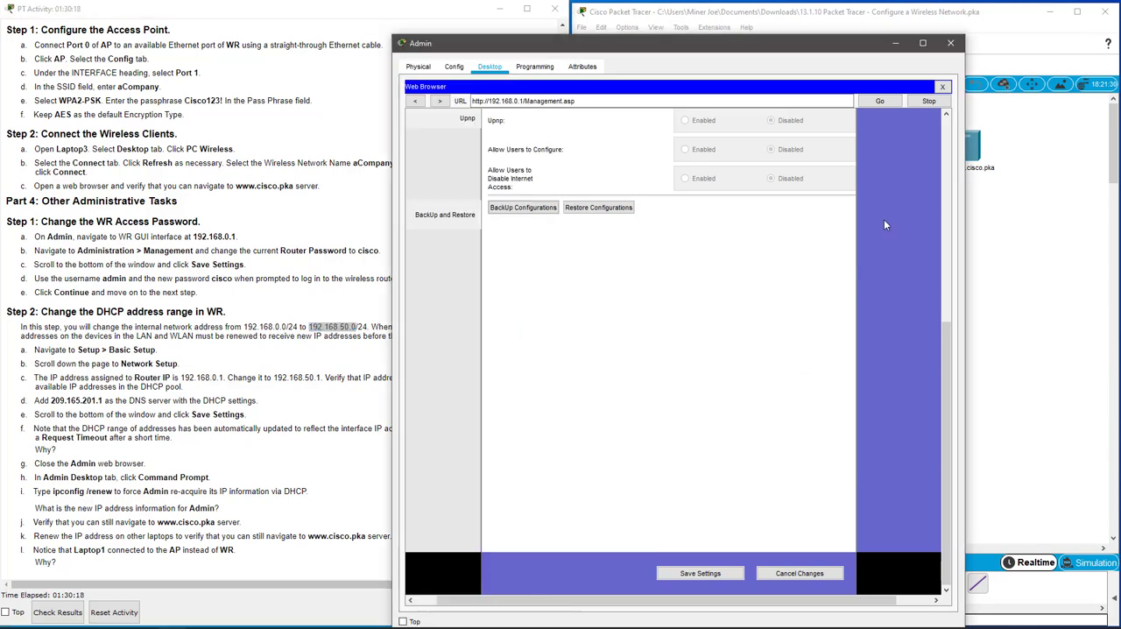
Close the Admin window, reopen Admin's web browser and load the router page at 192.168.0.1.
click(942, 86)
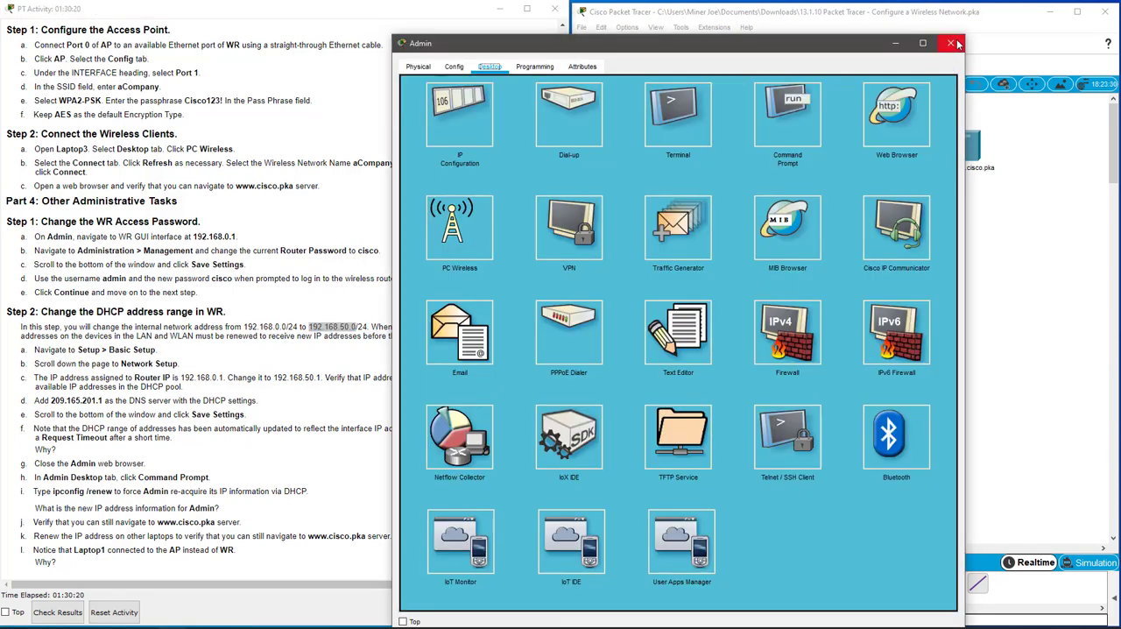
click(950, 42)
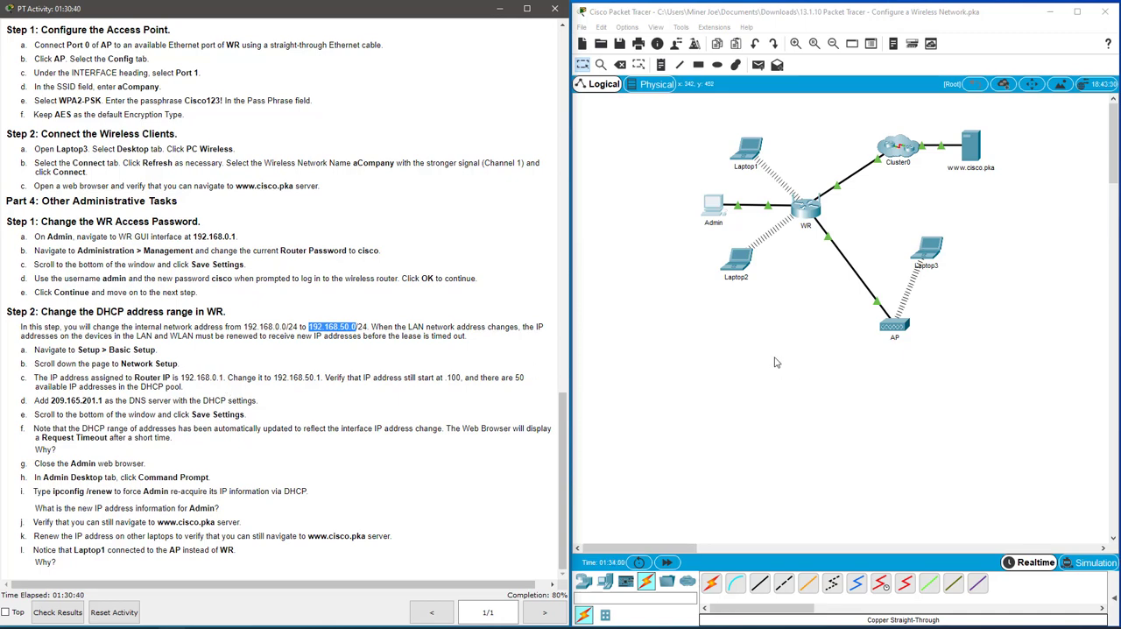
click(720, 211)
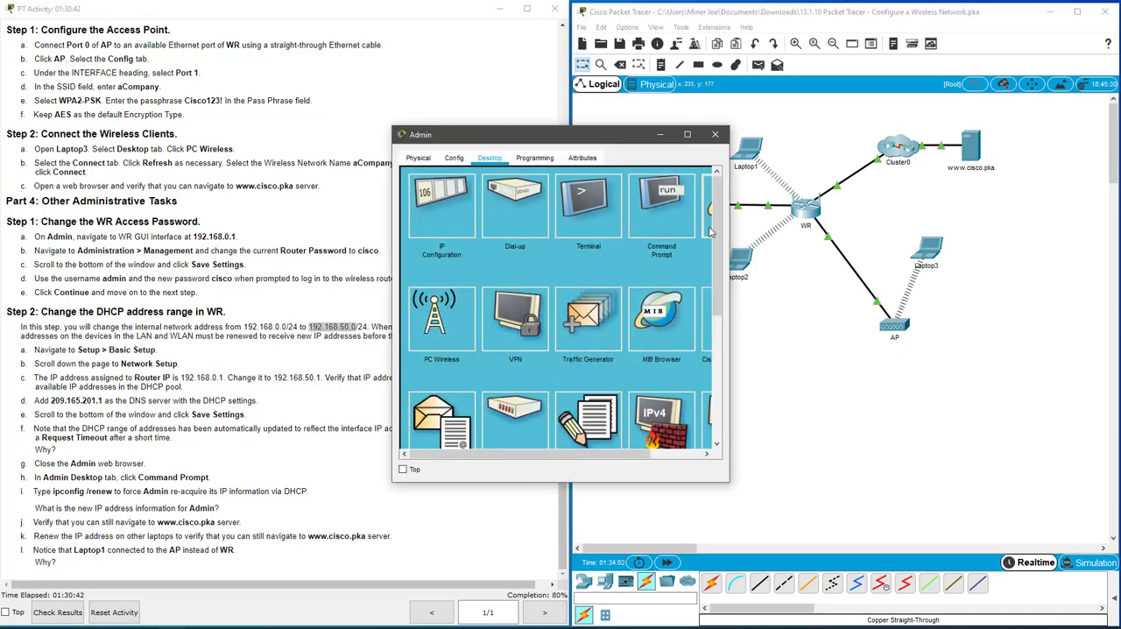
click(706, 209)
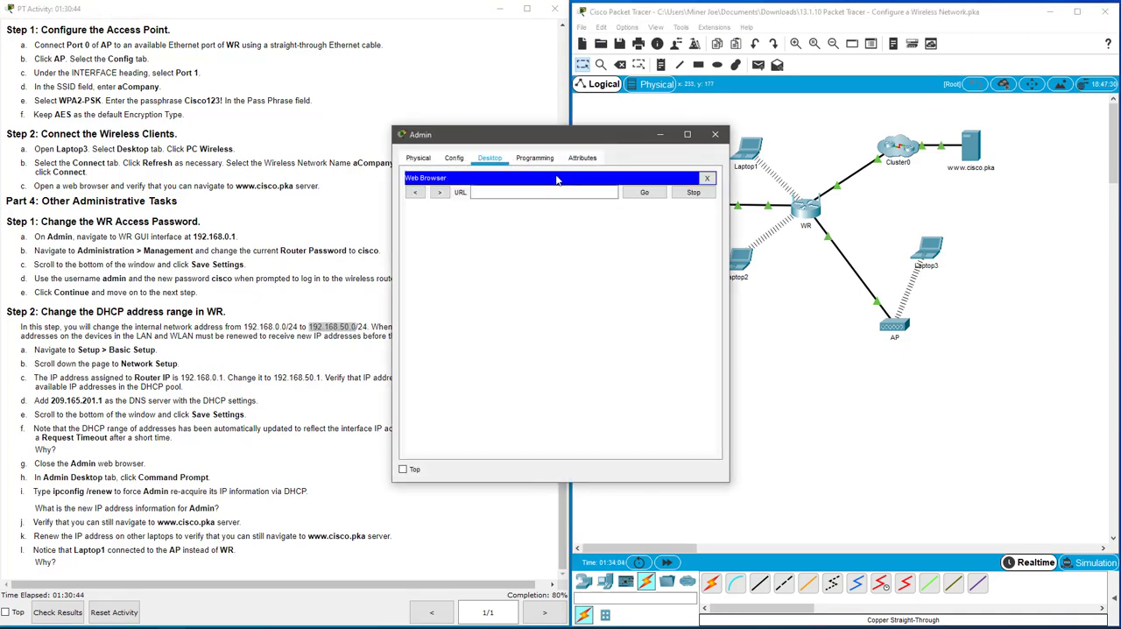
drag(563, 136, 643, 107)
click(609, 166)
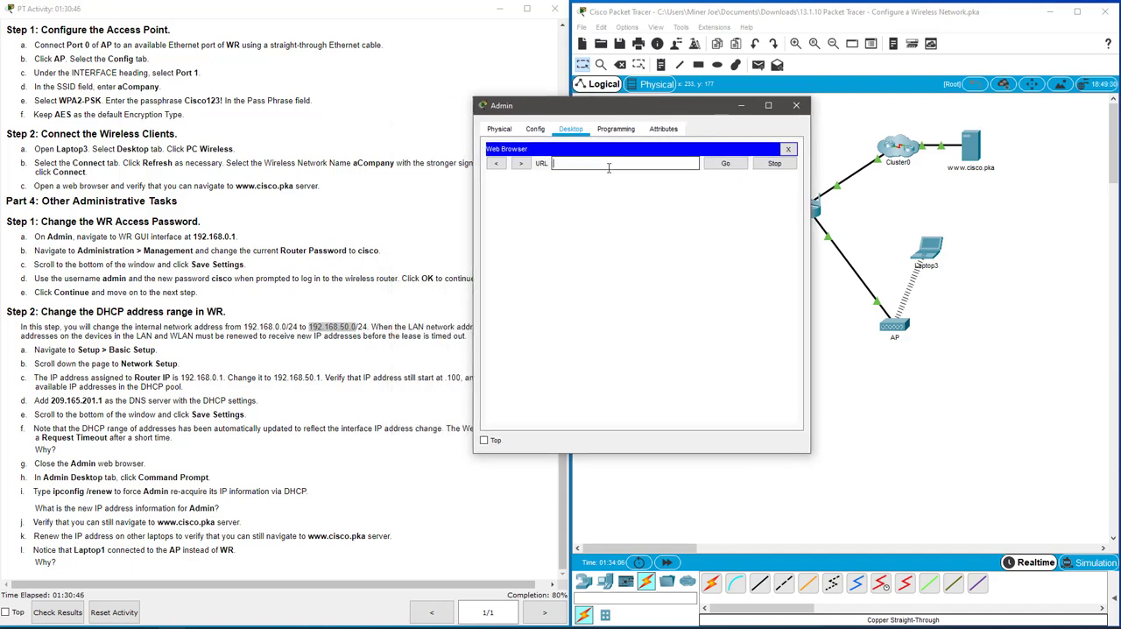
text(192.168.0.1)
key(Return)
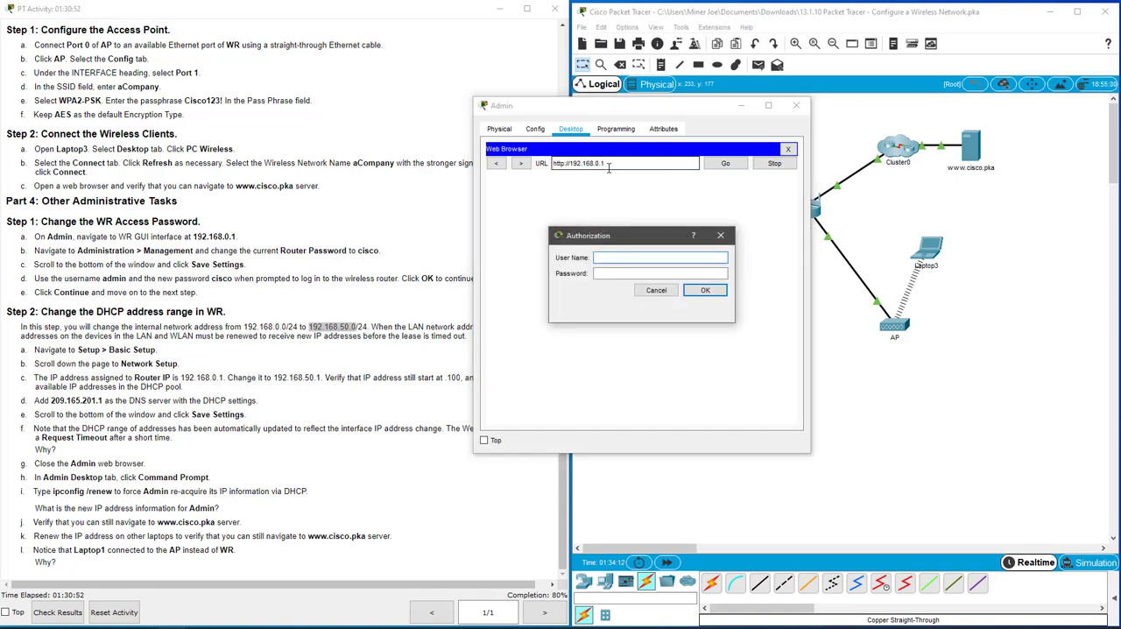
Authorize on the router as admin with the current router password.
text(admin)
key(Tab)
text(cisco)
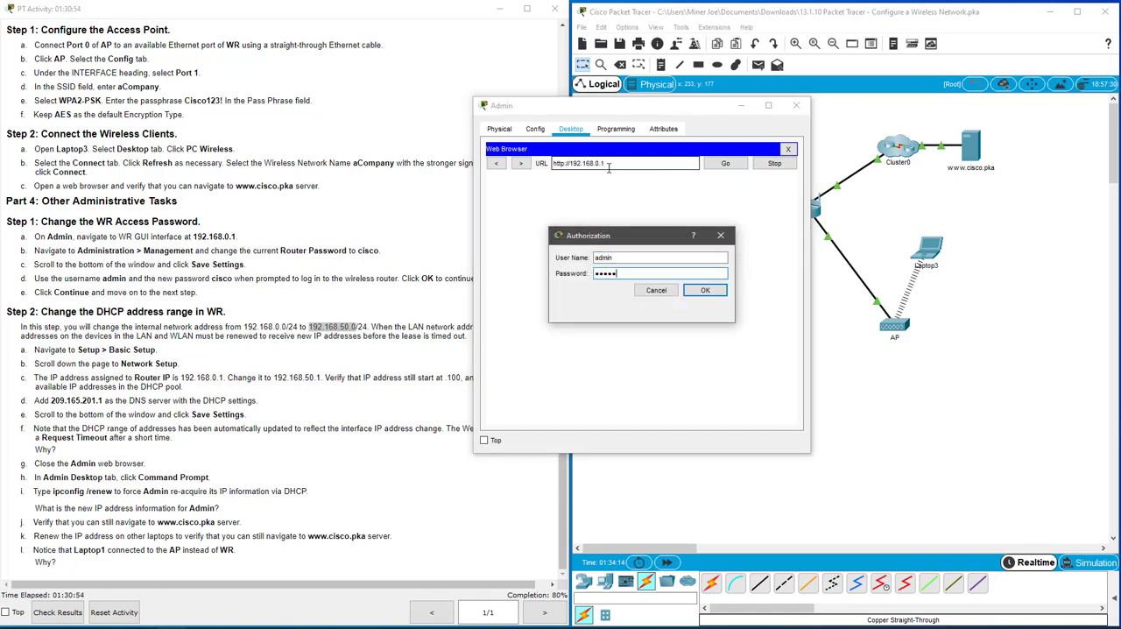
key(Return)
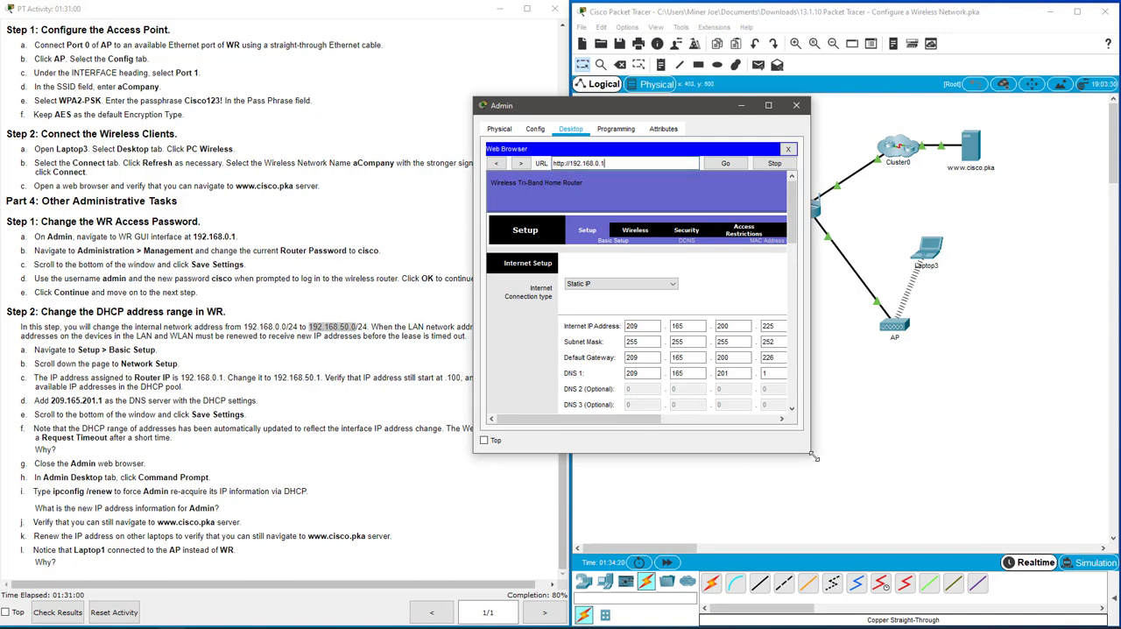
Enlarge the Admin window and set the Router IP address in Network Setup to 192.168.50.1.
drag(812, 453, 967, 585)
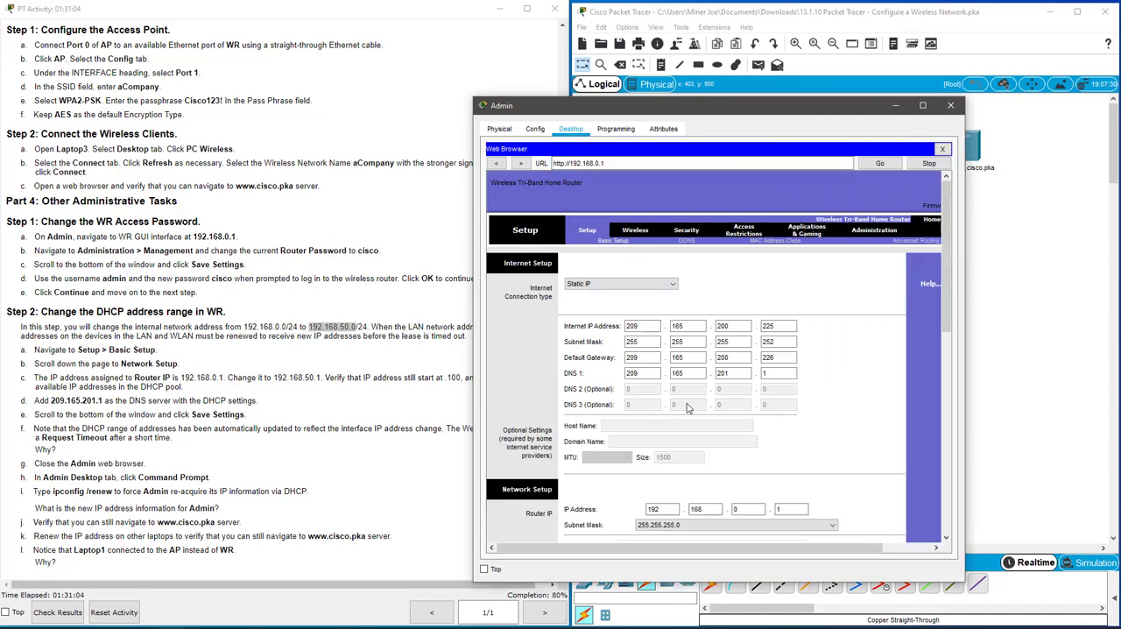
scroll(688, 408, down, 3)
scroll(688, 407, down, 2)
click(752, 328)
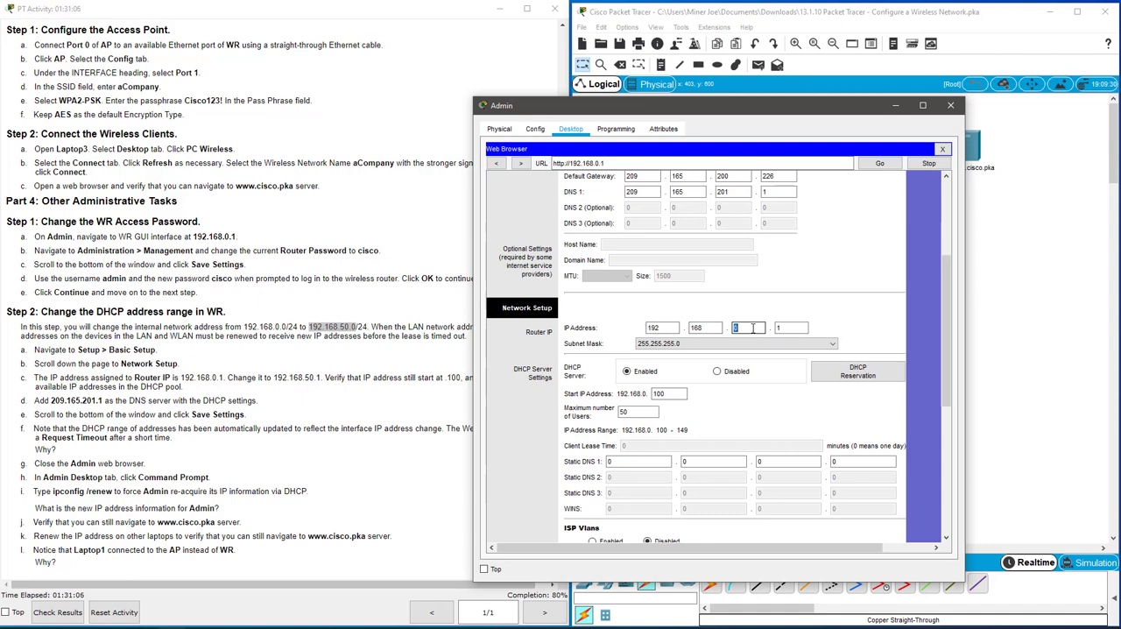
text(50)
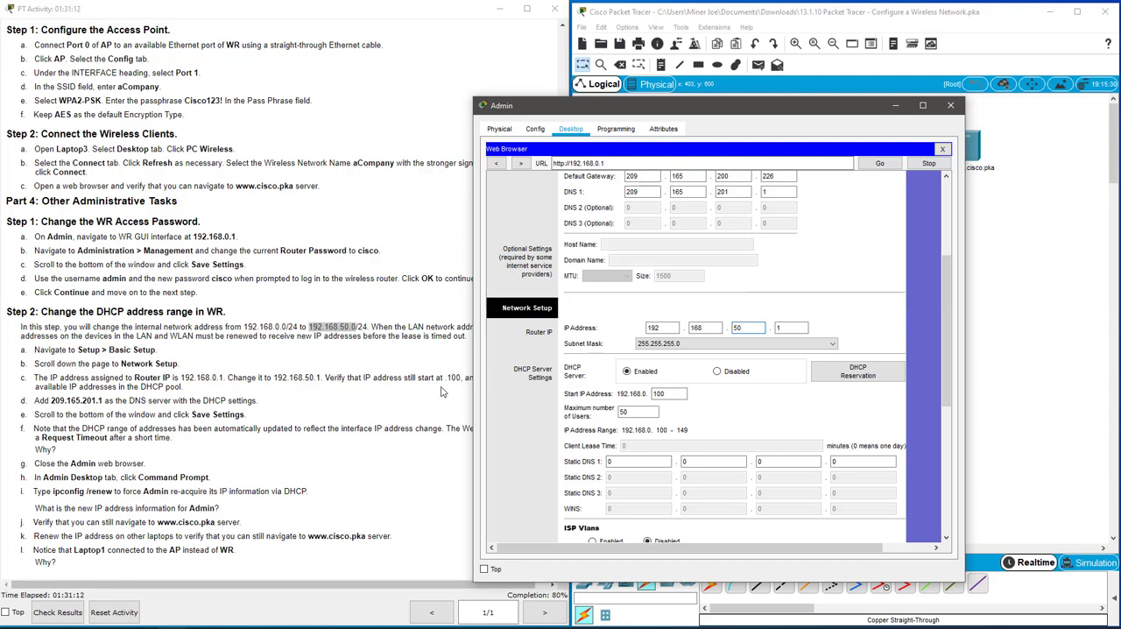
Uncover the activity instructions and set Static DNS 1 in the DHCP server settings to 209.165.201.1.
drag(659, 111, 744, 111)
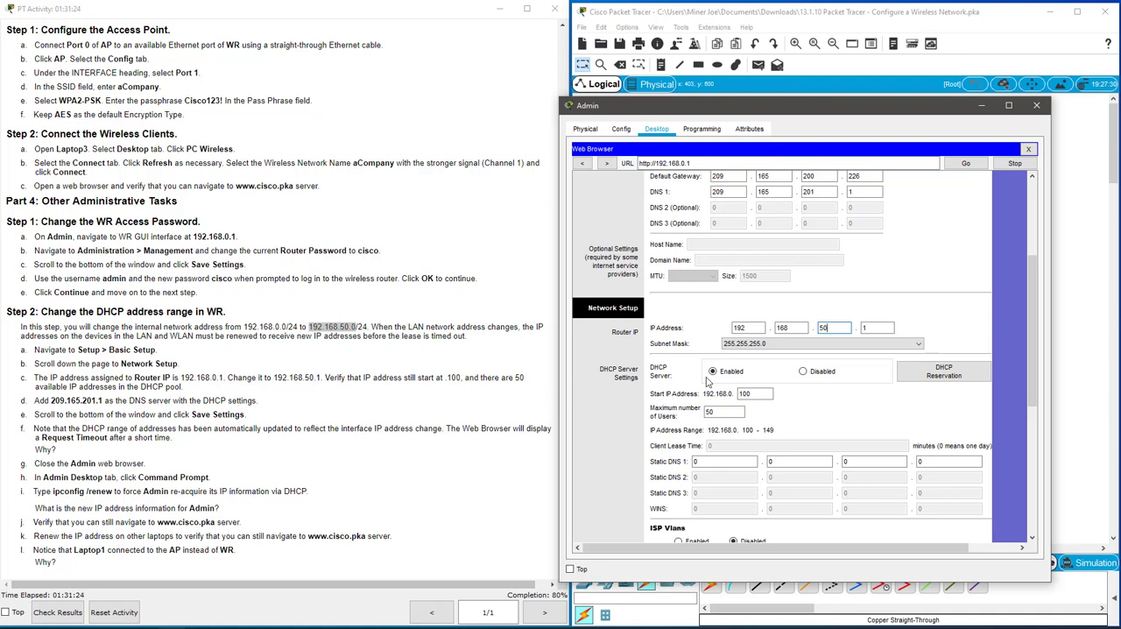
scroll(874, 401, down, 1)
double_click(703, 426)
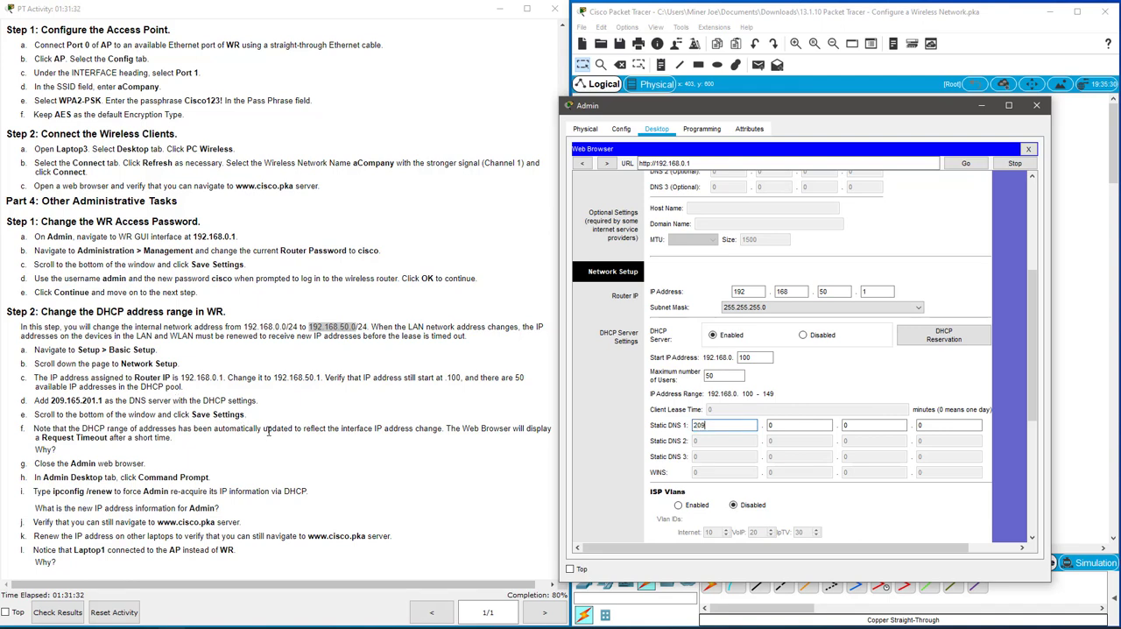
key(Tab)
text(165)
key(Tab)
text(201)
key(Tab)
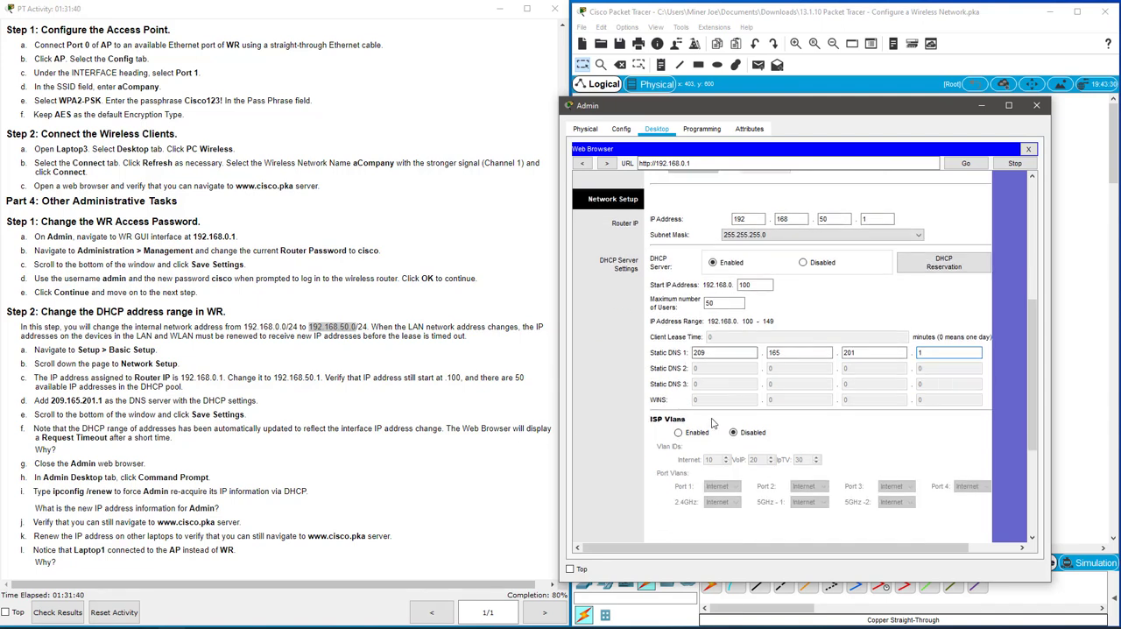
Save the router's changed Basic Setup settings.
scroll(710, 423, down, 2)
scroll(710, 423, down, 3)
scroll(711, 423, down, 2)
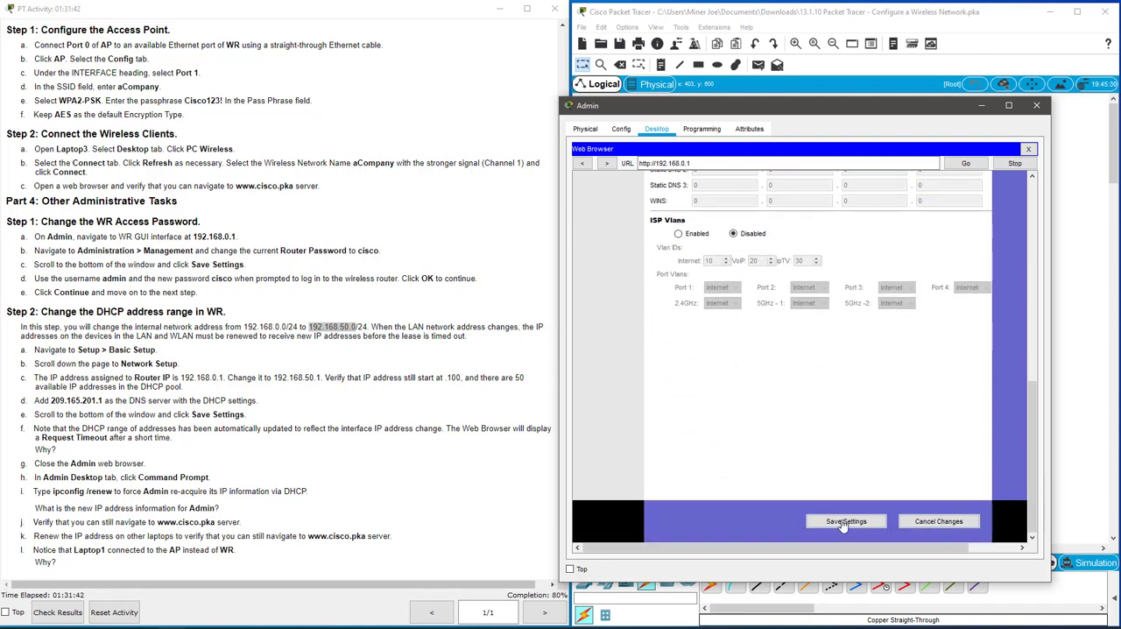
click(836, 521)
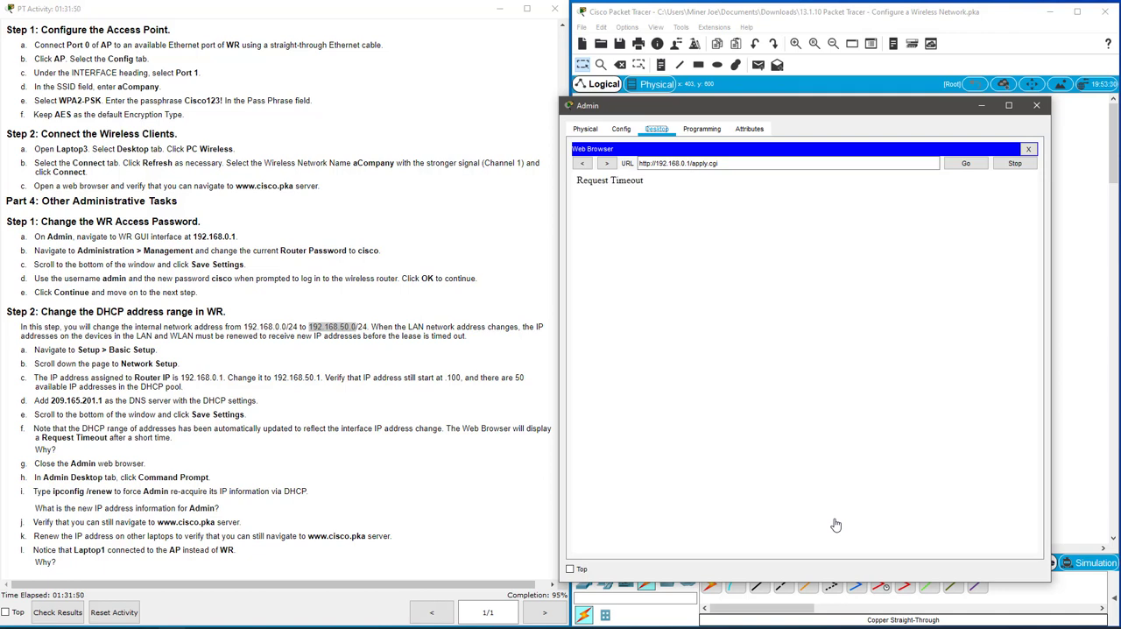
Request the router page at 192.168.50.1 in Admin's browser, fast-forward the network time and request the page again.
triple_click(771, 167)
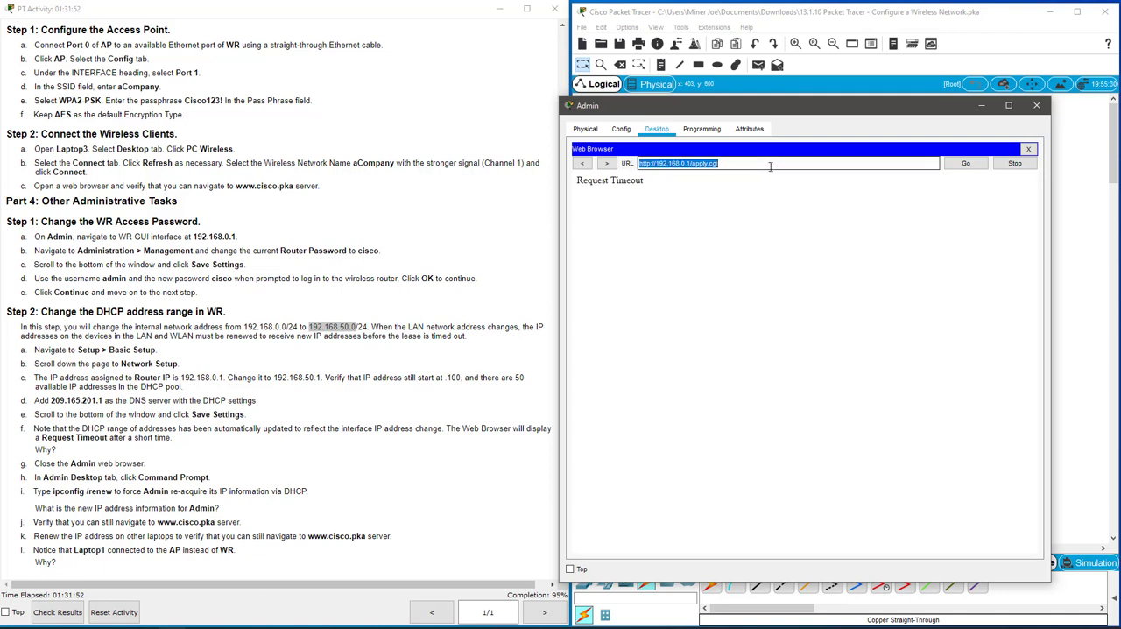
text(192.168.50.1)
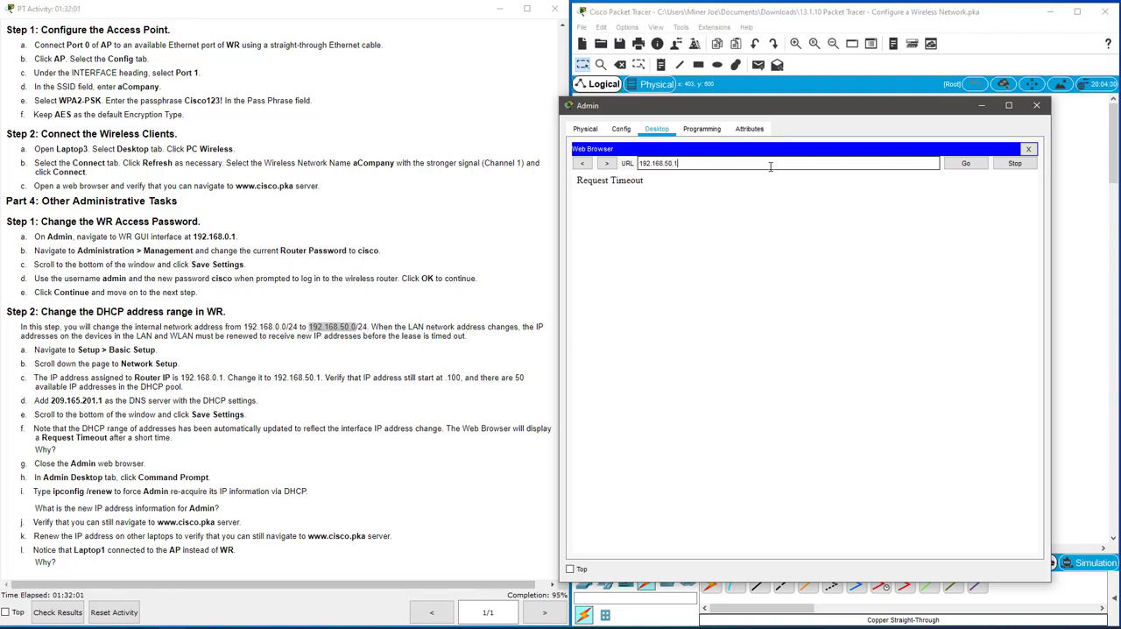
key(Return)
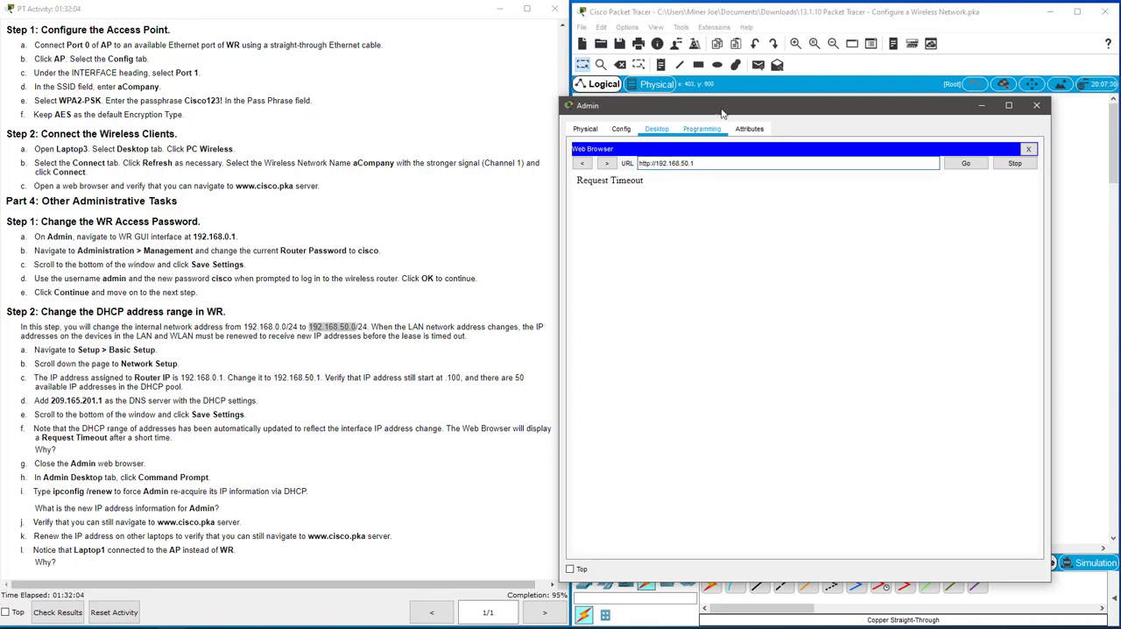
drag(724, 105, 921, 100)
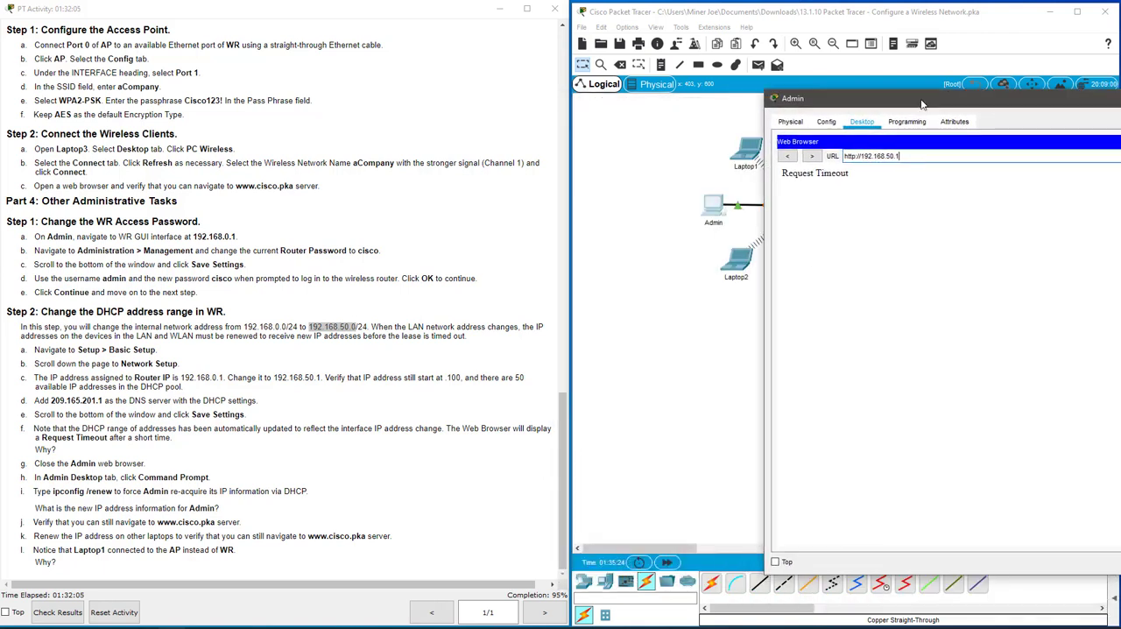
click(663, 440)
click(667, 564)
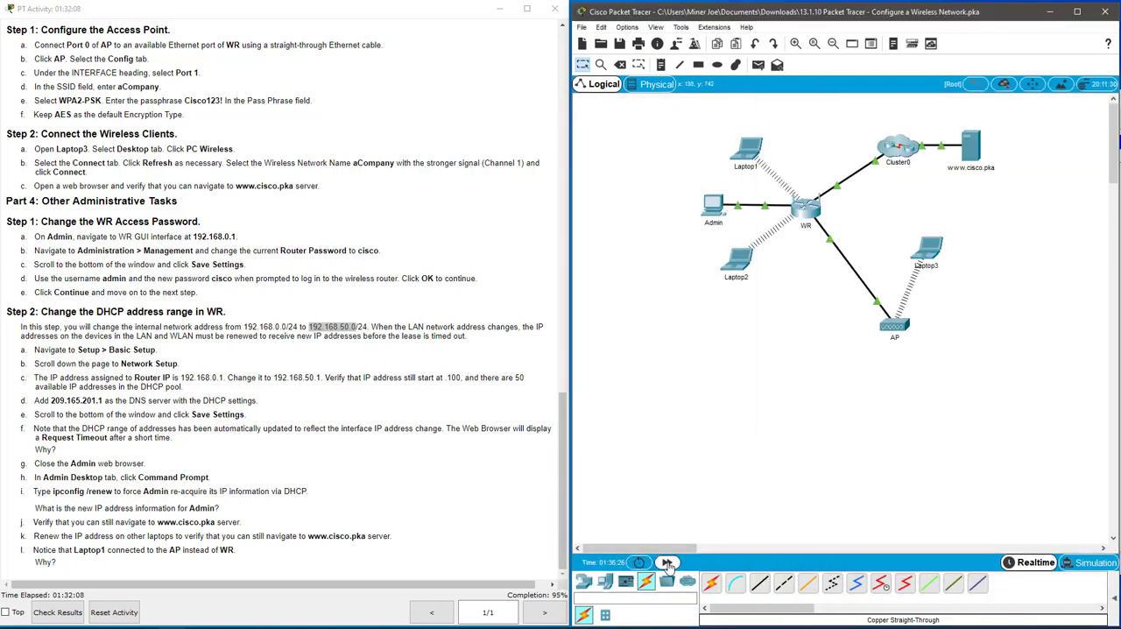
click(716, 210)
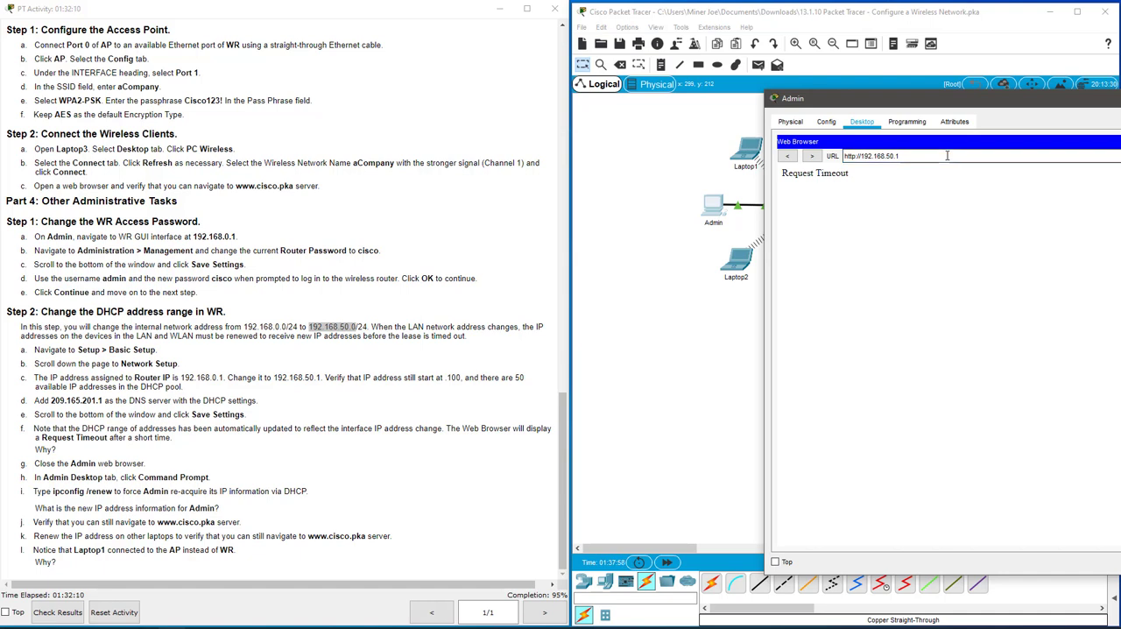
key(Return)
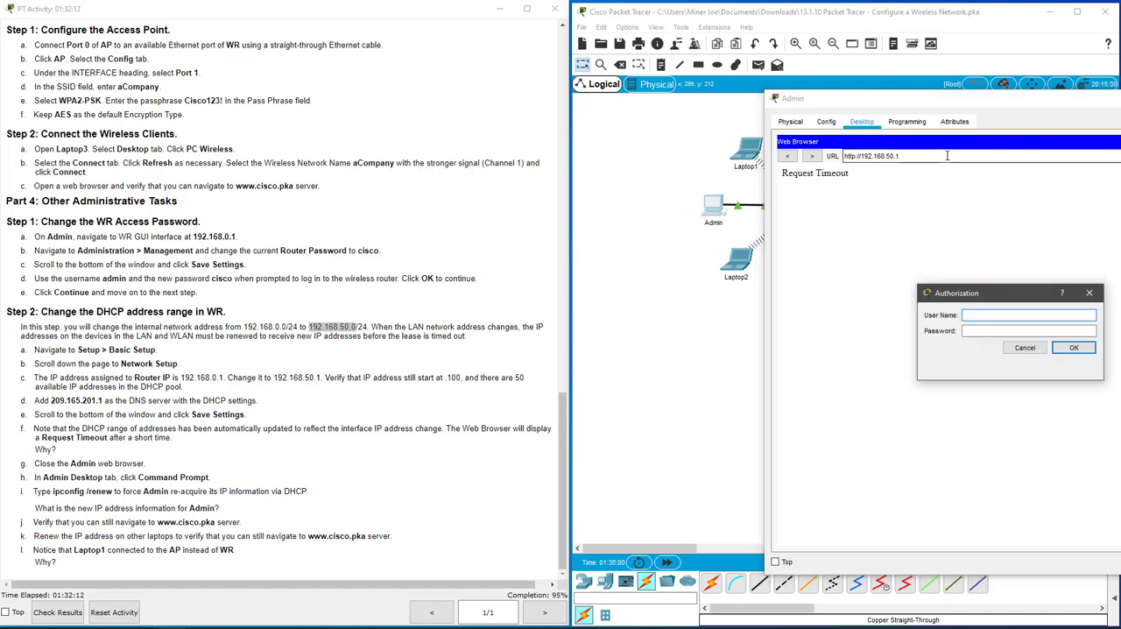
Authorize on the router page at 192.168.50.1 as admin with the router password.
text(admin)
key(Tab)
text(cisco)
key(Return)
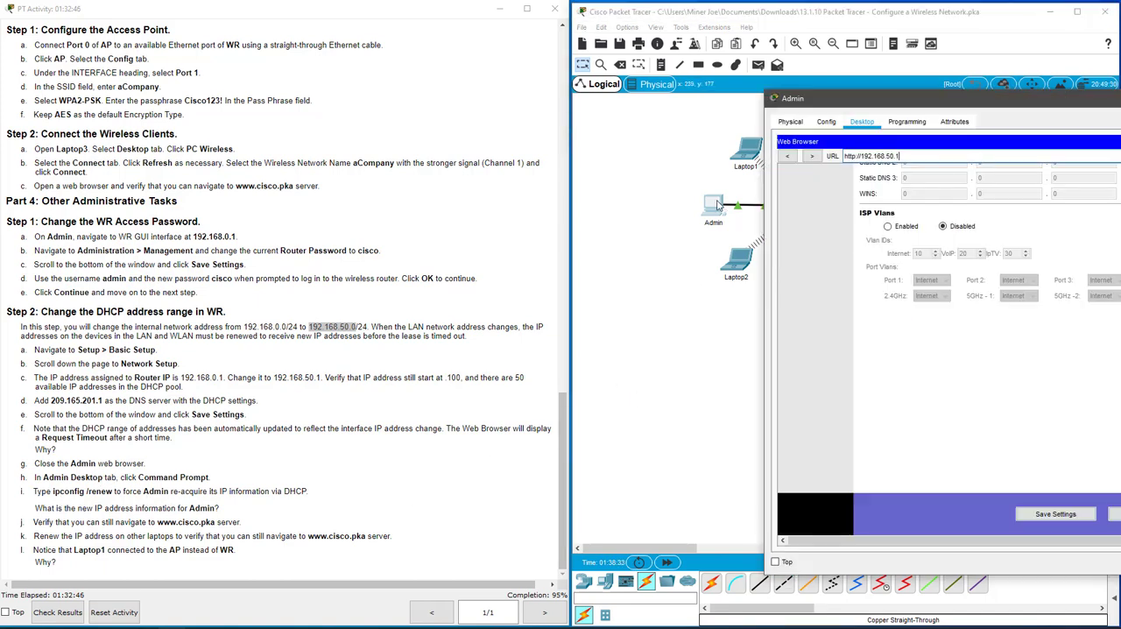
Check Admin's IP addressing by running ipconfig in its Command Prompt, and close the Admin window.
drag(976, 99, 727, 99)
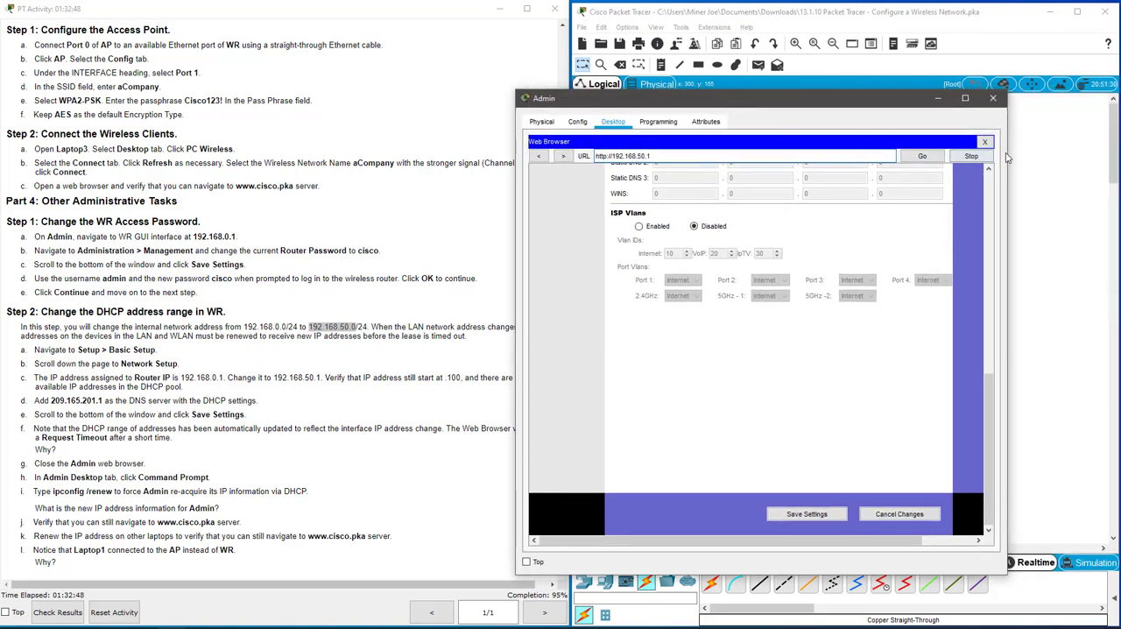
click(984, 142)
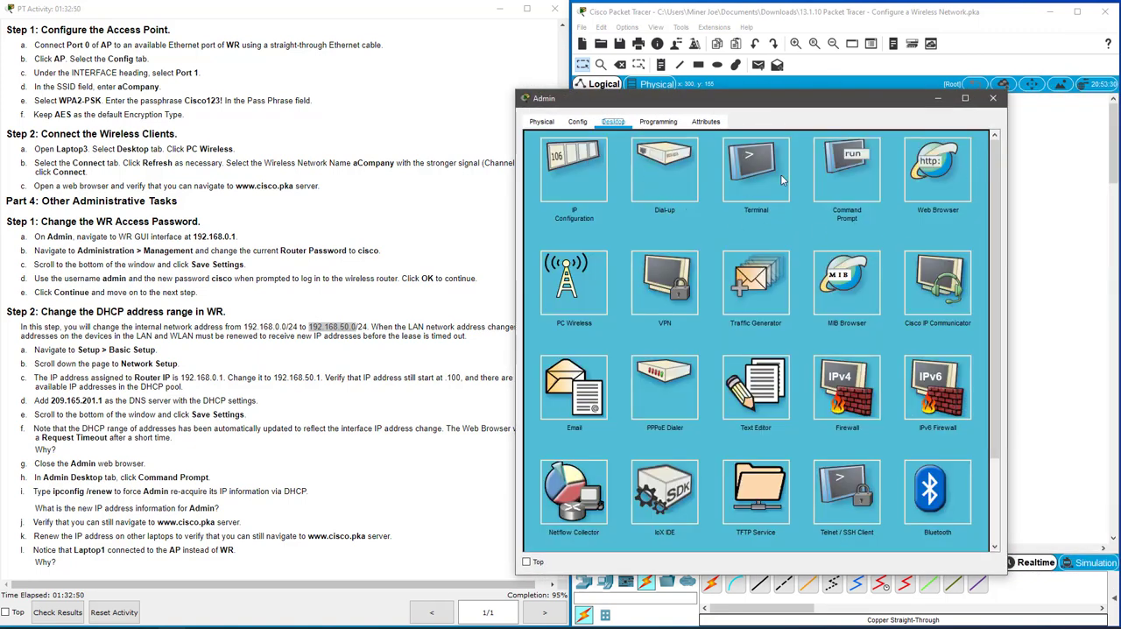
click(847, 171)
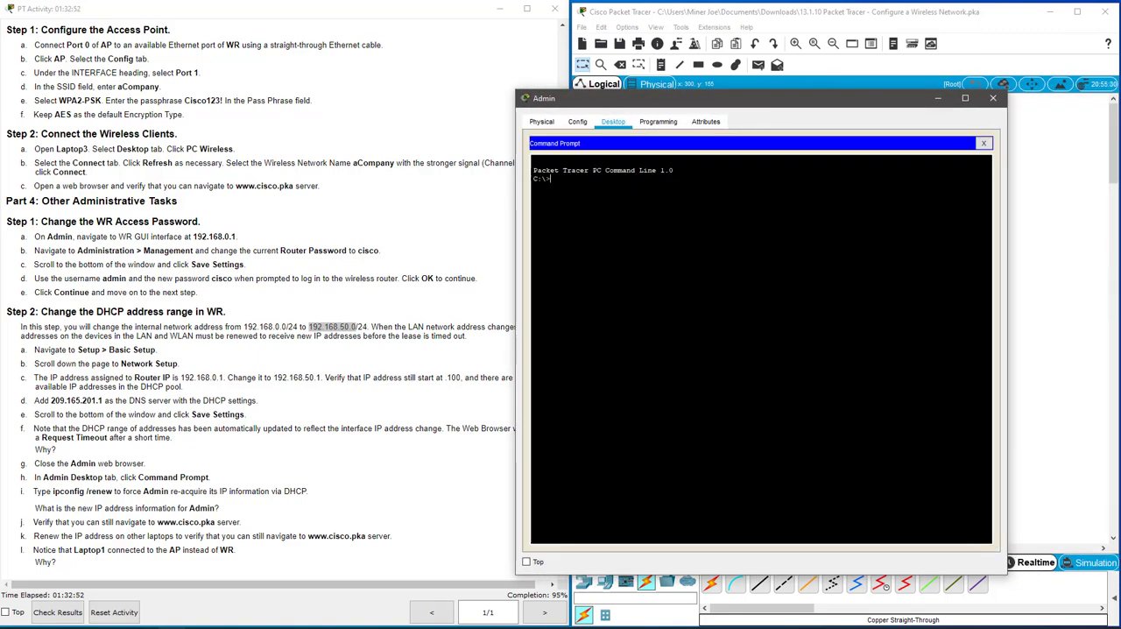
text(ipcofig)
key(Return)
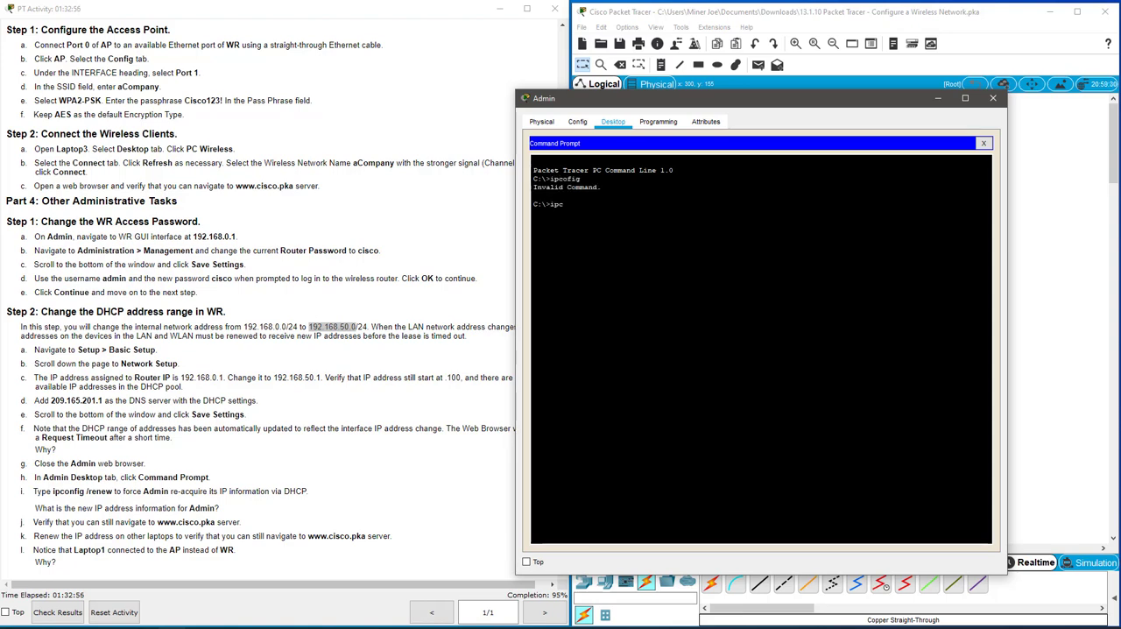
text(ipconfig)
key(Return)
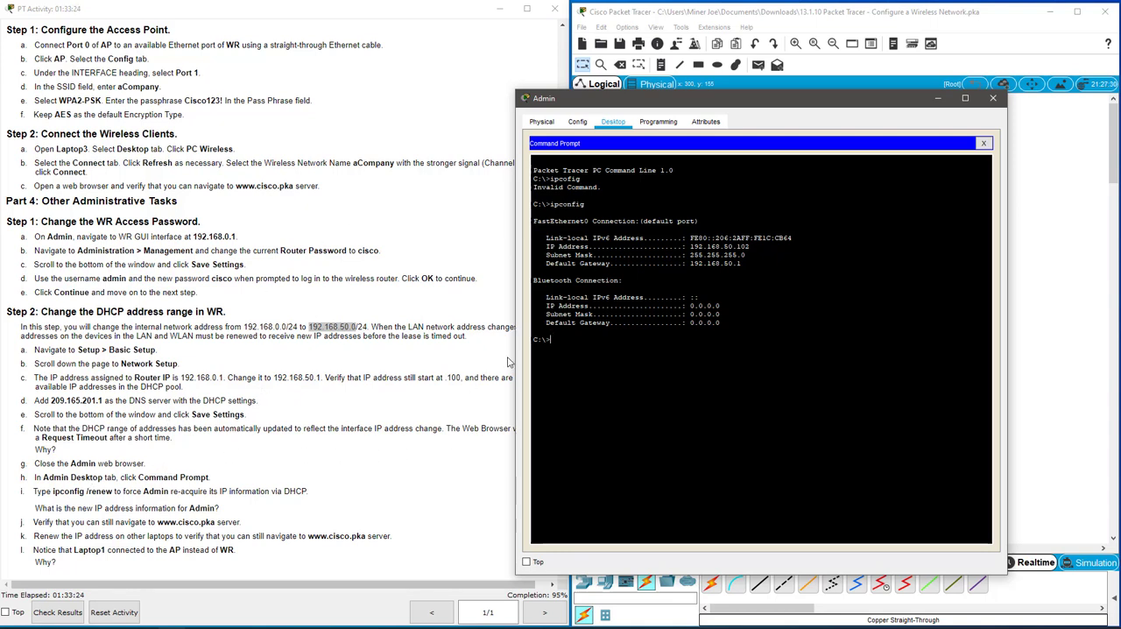
click(279, 449)
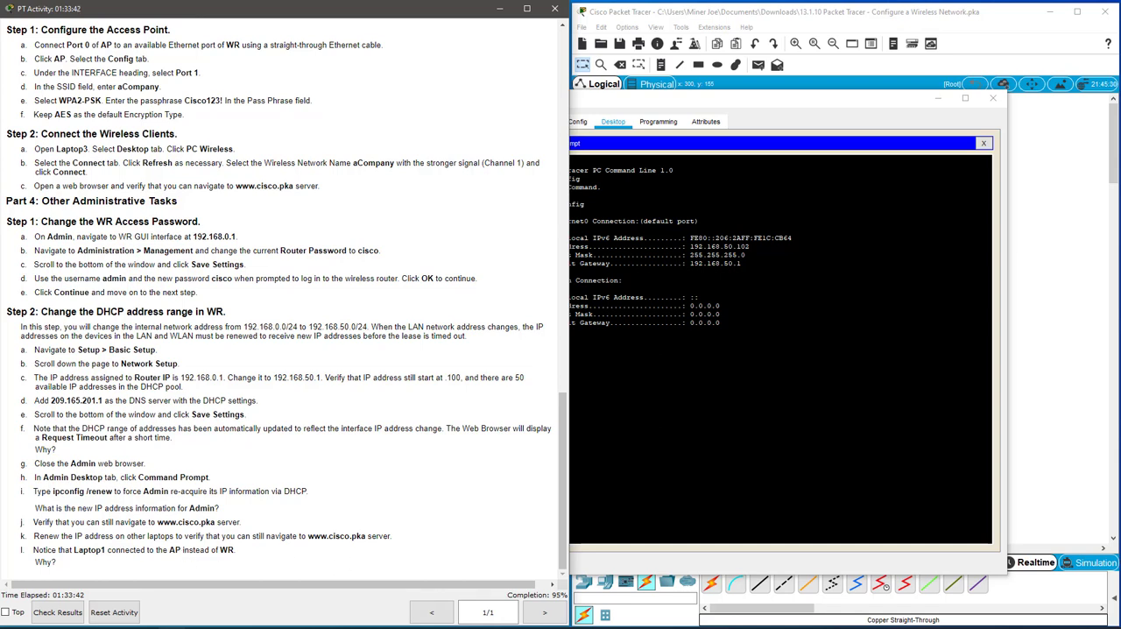
click(701, 438)
click(984, 143)
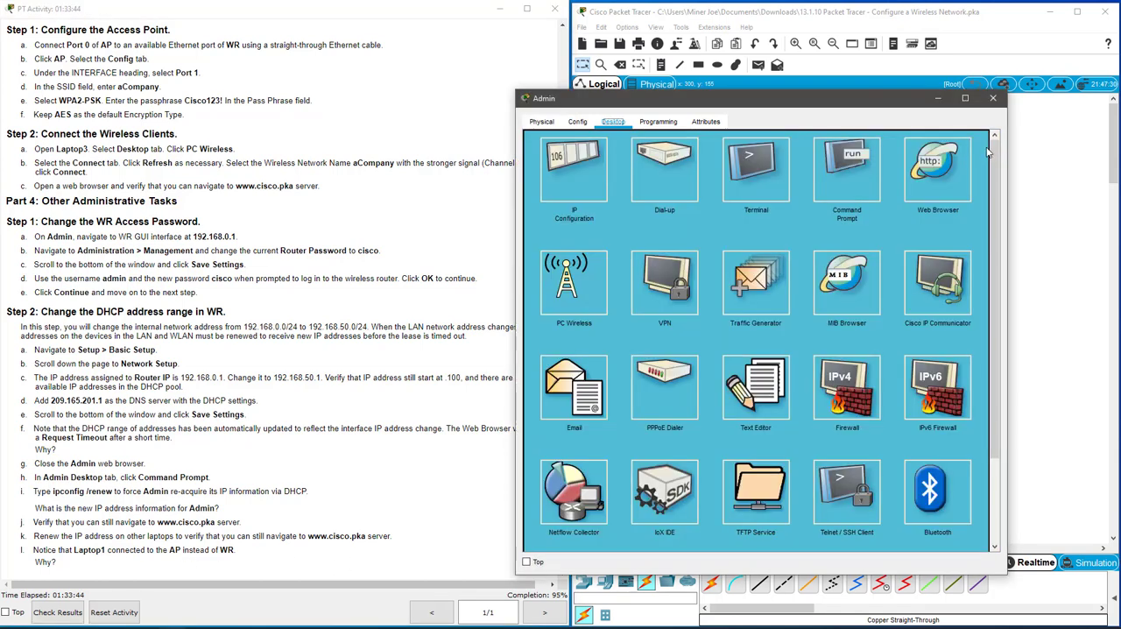
click(992, 98)
click(802, 423)
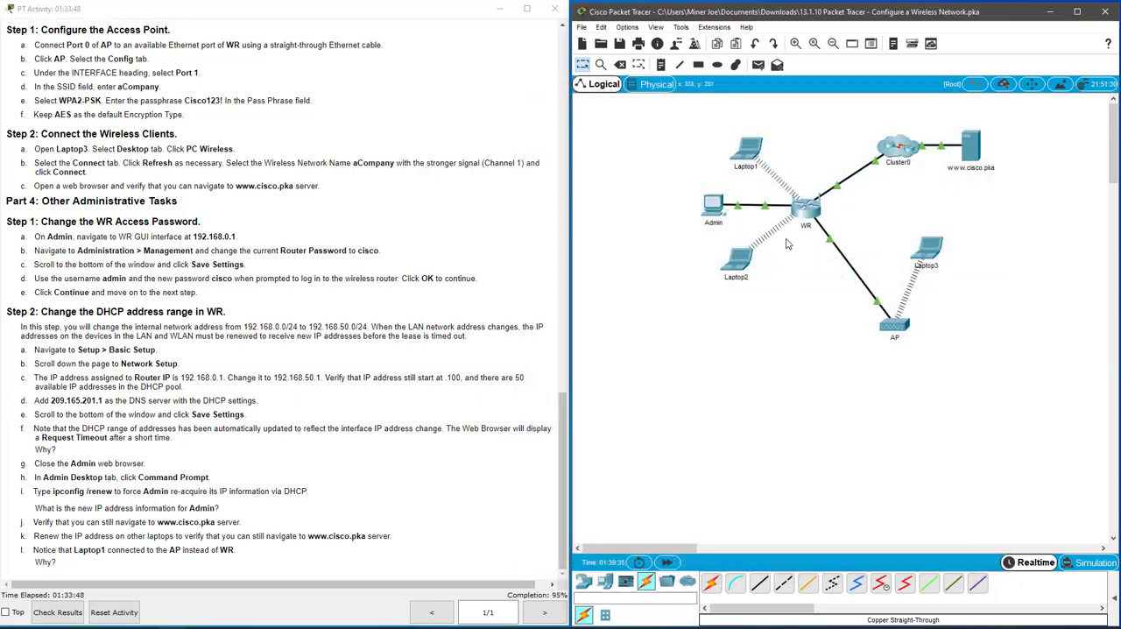
Inspect the IP Configuration of Laptop1 and Laptop2 for their DHCP-assigned addresses.
click(746, 149)
click(460, 201)
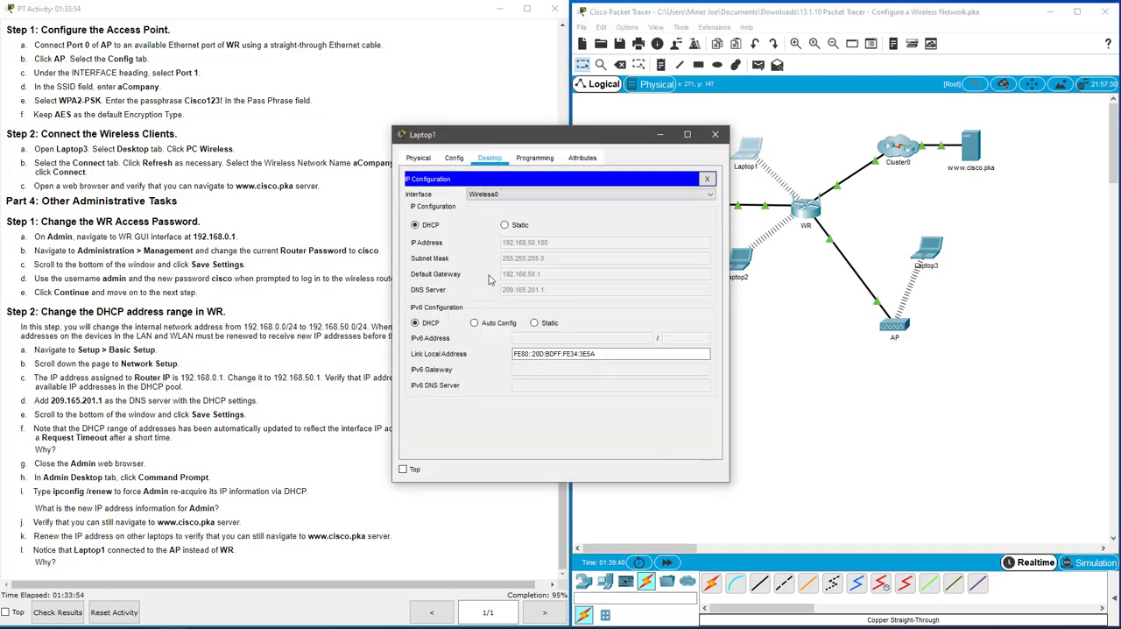
click(706, 179)
click(716, 136)
click(741, 262)
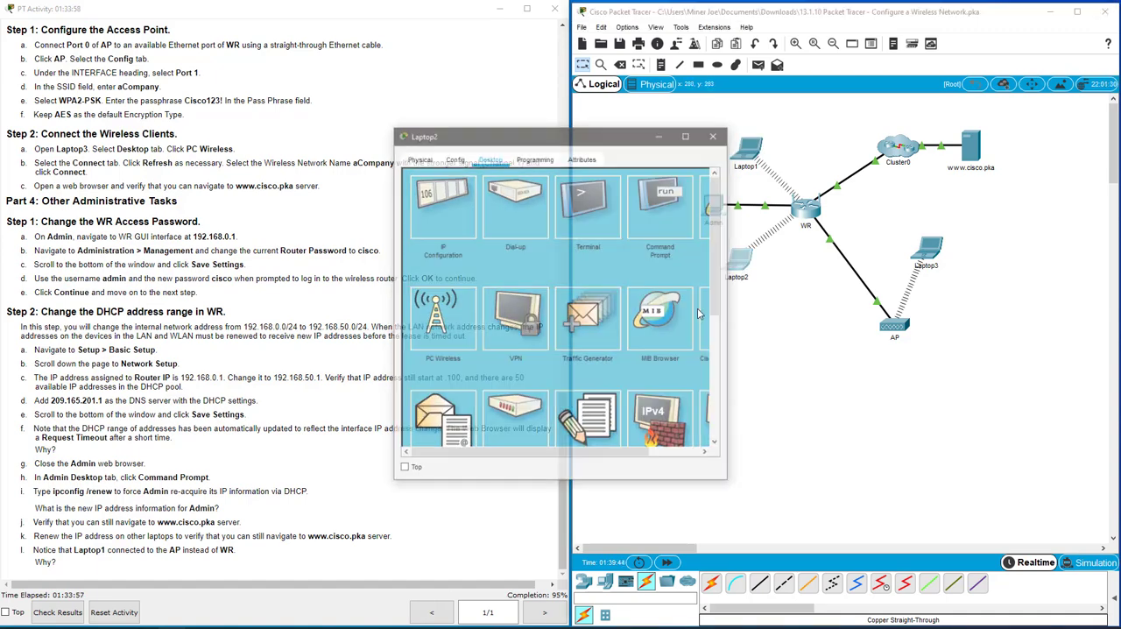
click(449, 187)
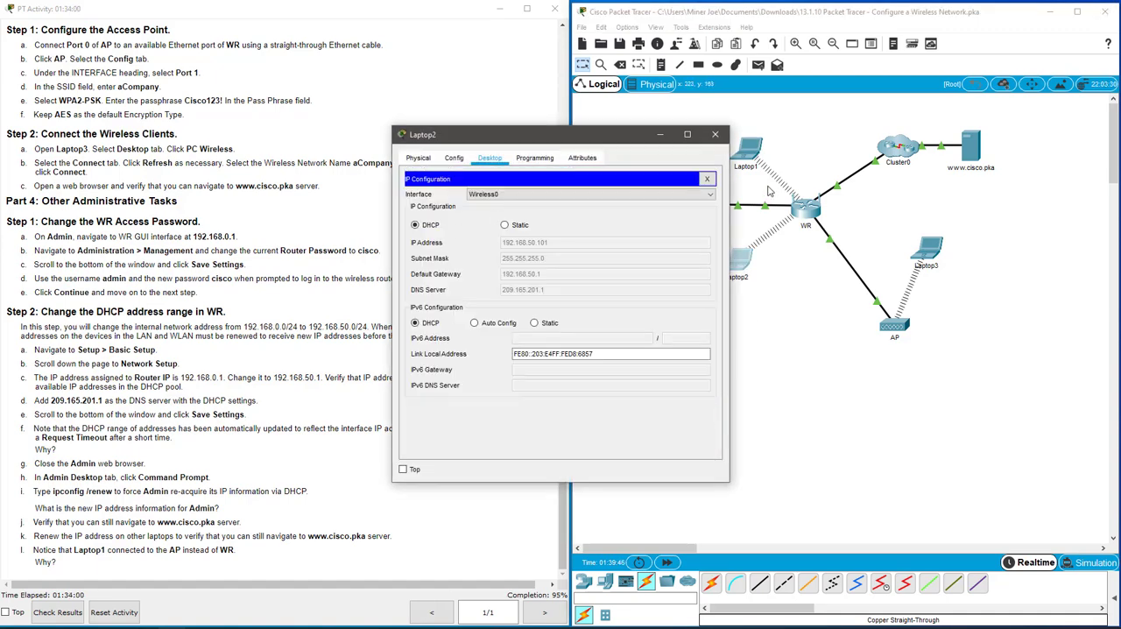
Close Laptop2's window and renew Laptop3's IPv4 address by switching its IP Configuration to Static and back to DHCP.
click(707, 178)
click(716, 134)
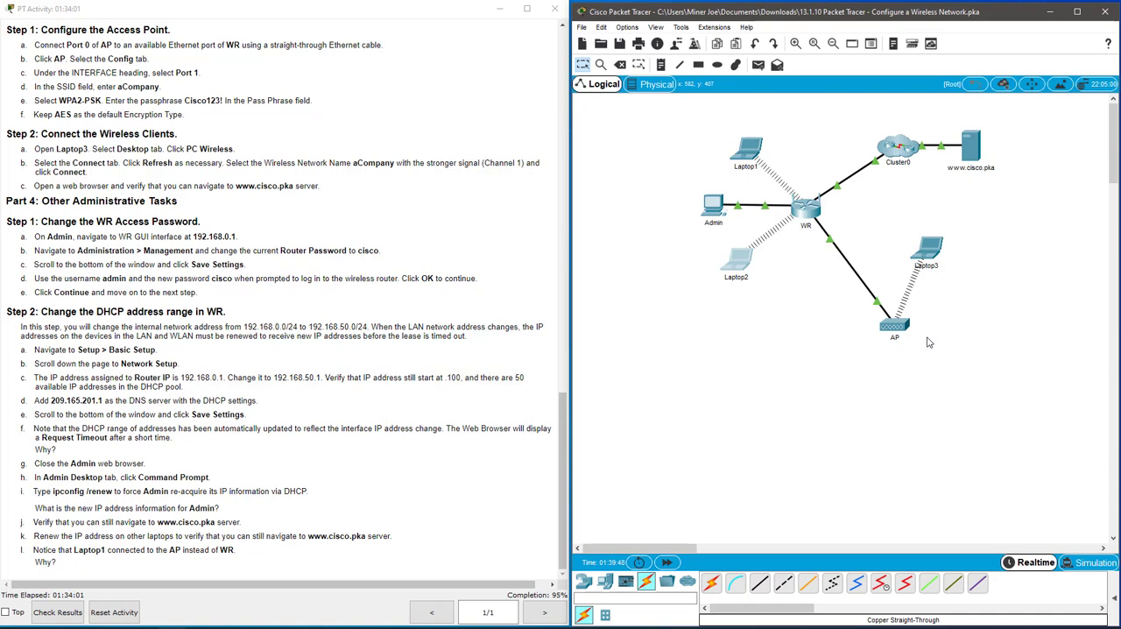
click(936, 250)
click(466, 211)
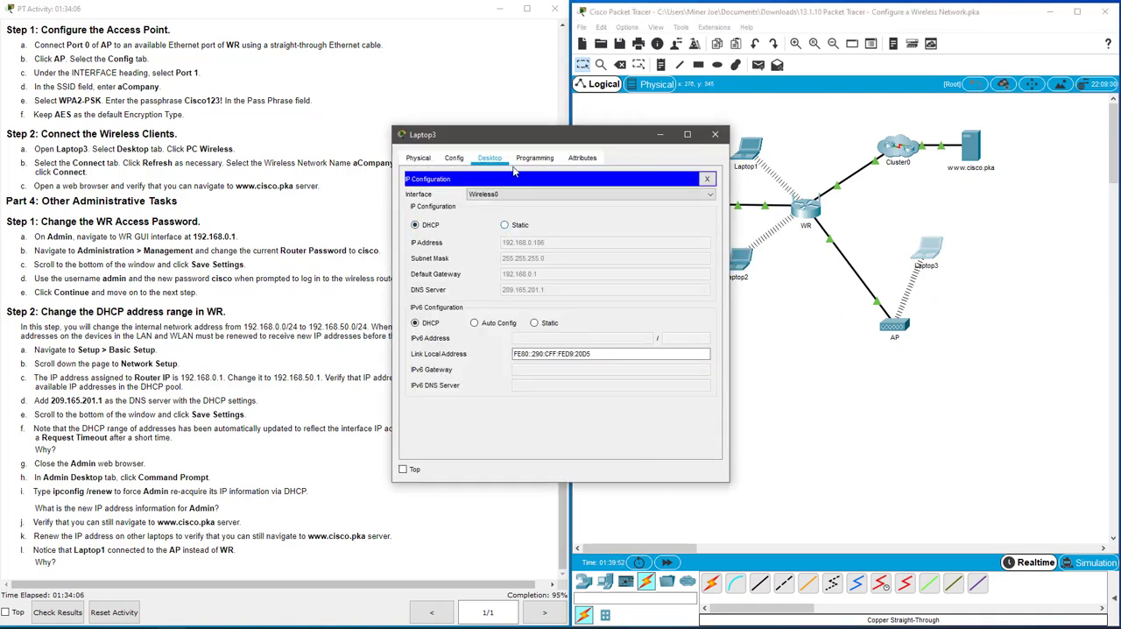
click(504, 225)
click(415, 225)
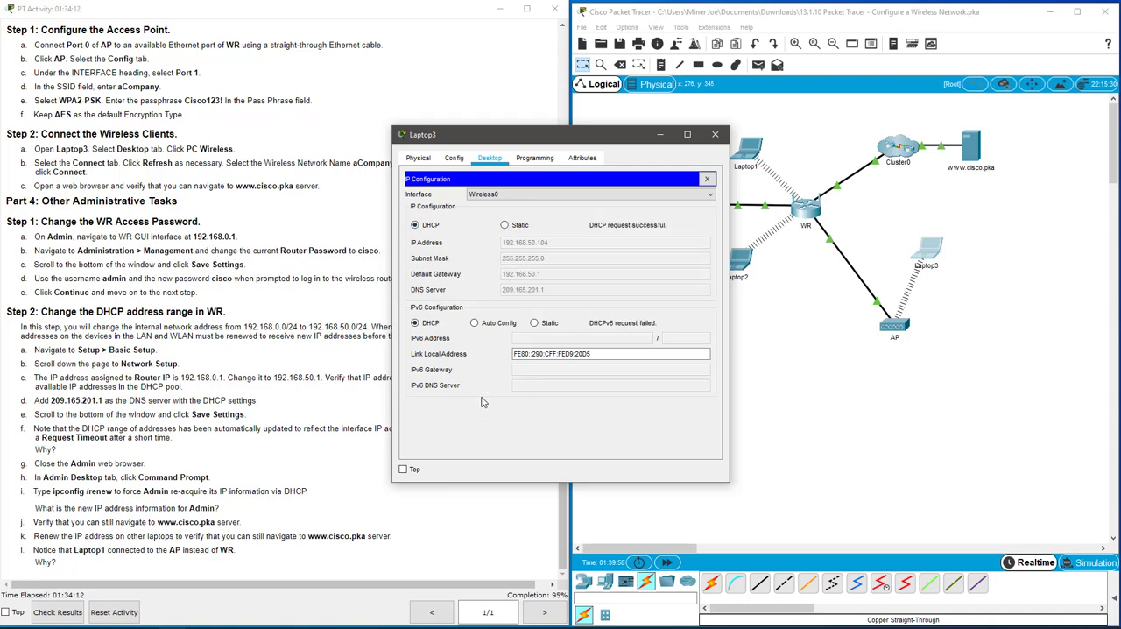
click(706, 179)
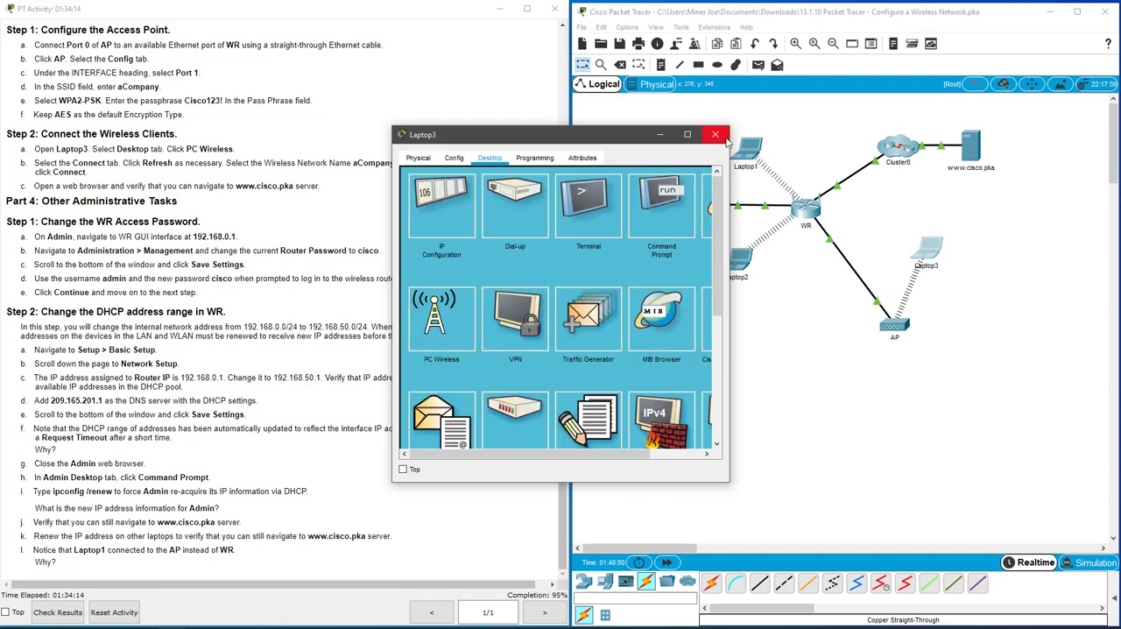
click(715, 134)
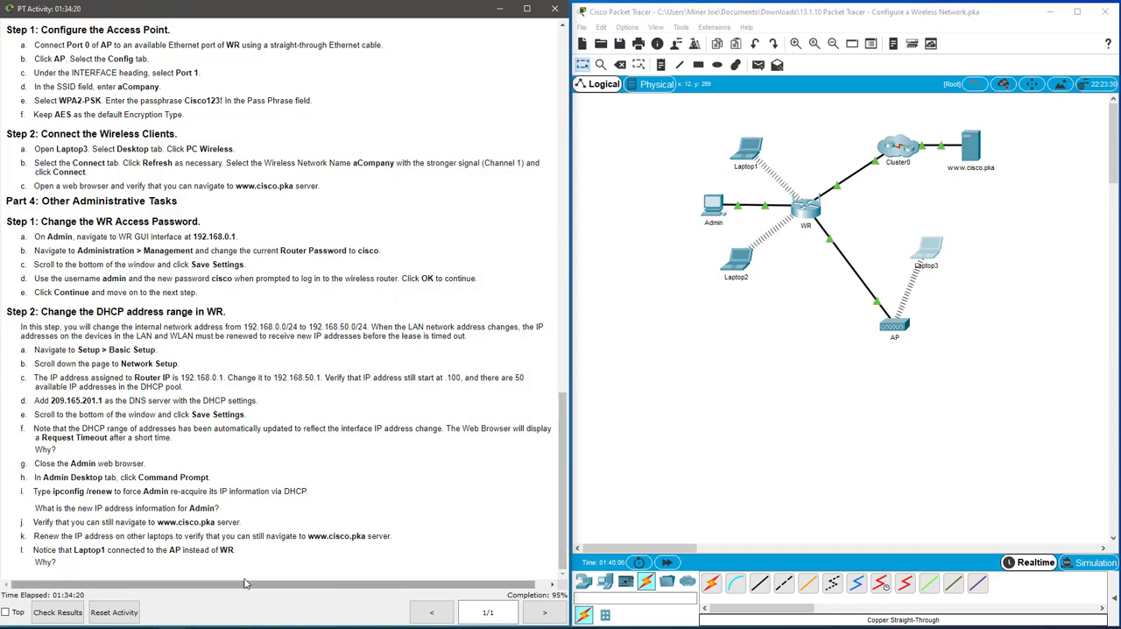
Check the activity results and examine the assessment items for incorrect entries, including AP's wireless Encryption Type.
scroll(232, 267, up, 8)
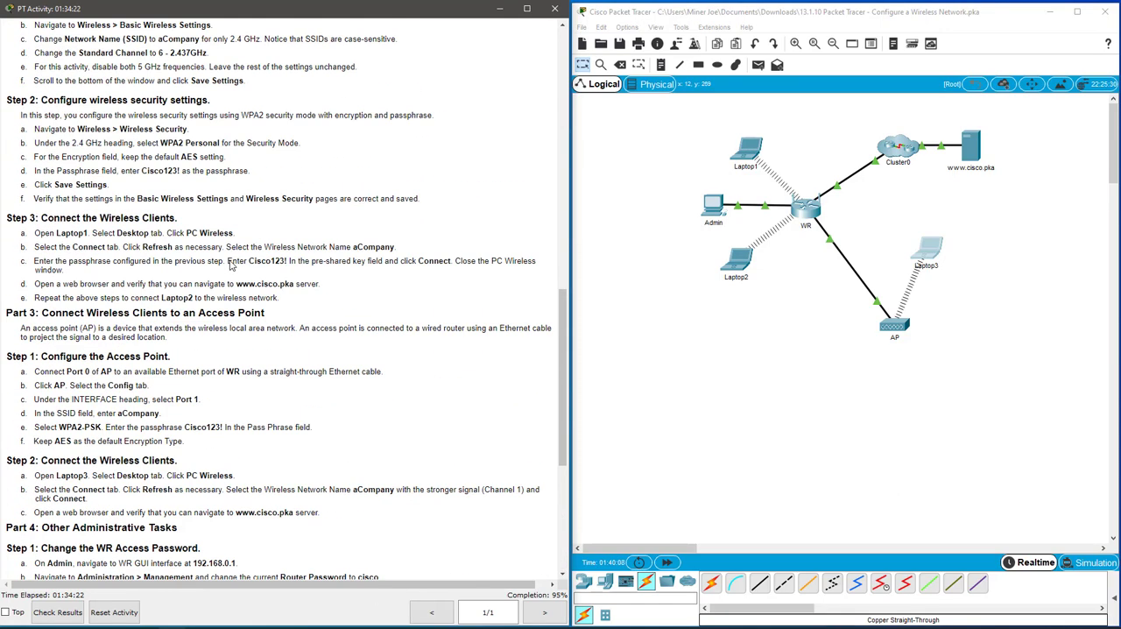
scroll(231, 268, down, 8)
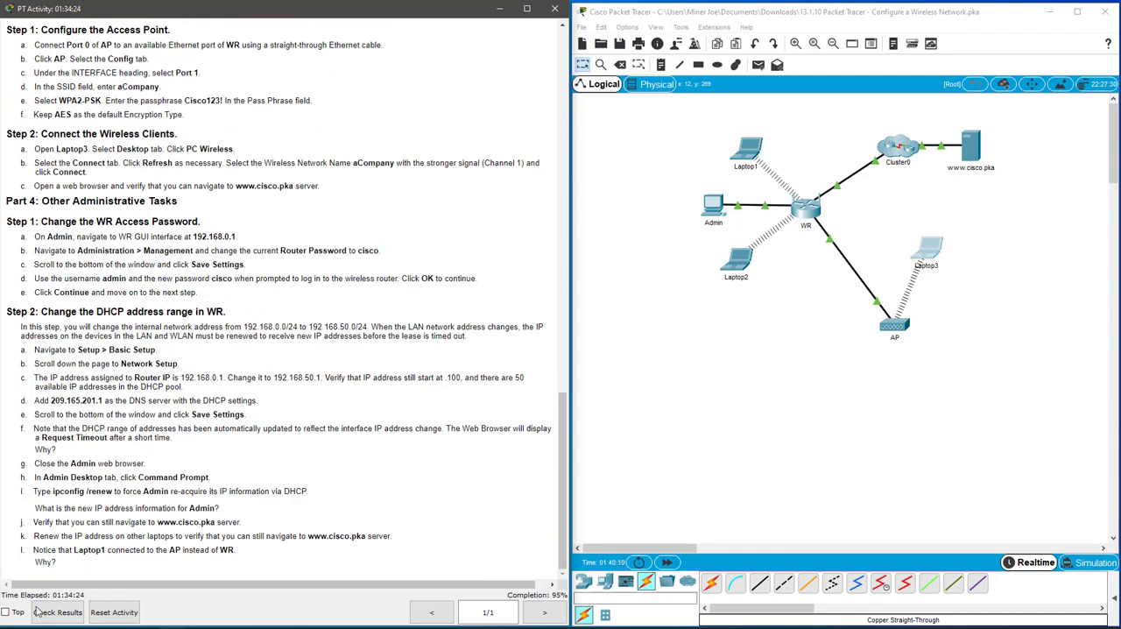
click(39, 612)
click(677, 92)
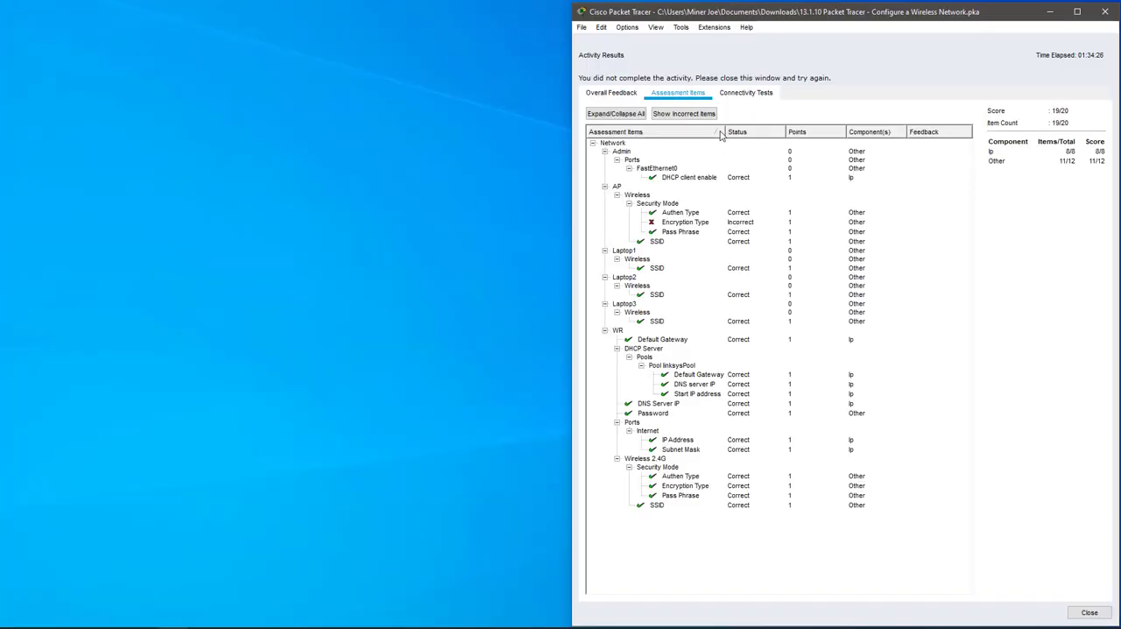
click(682, 222)
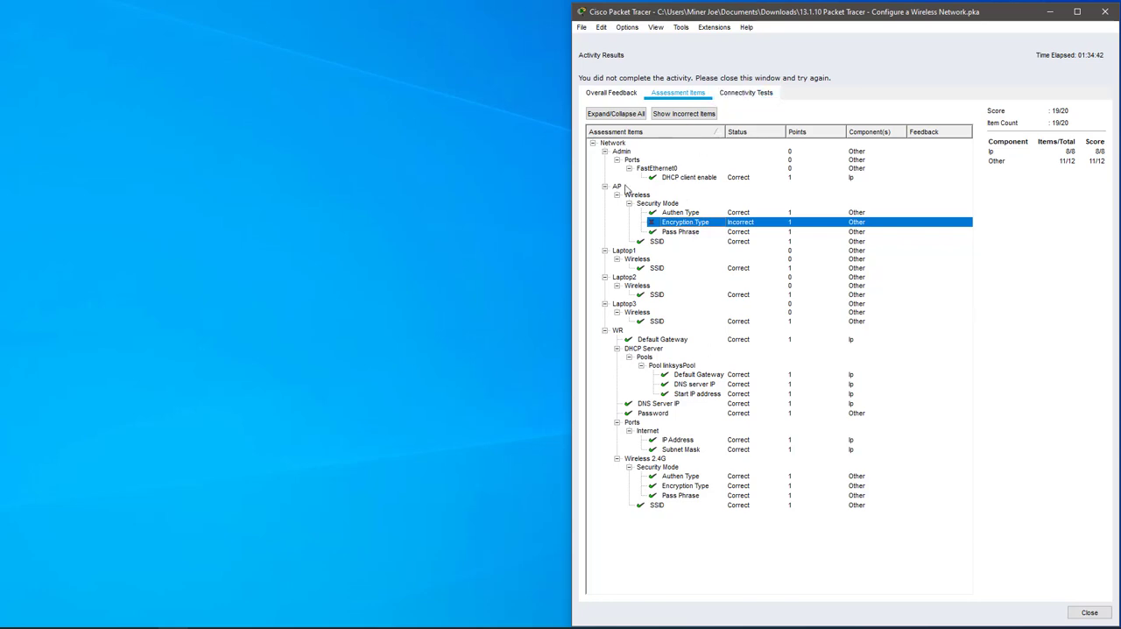
click(1102, 615)
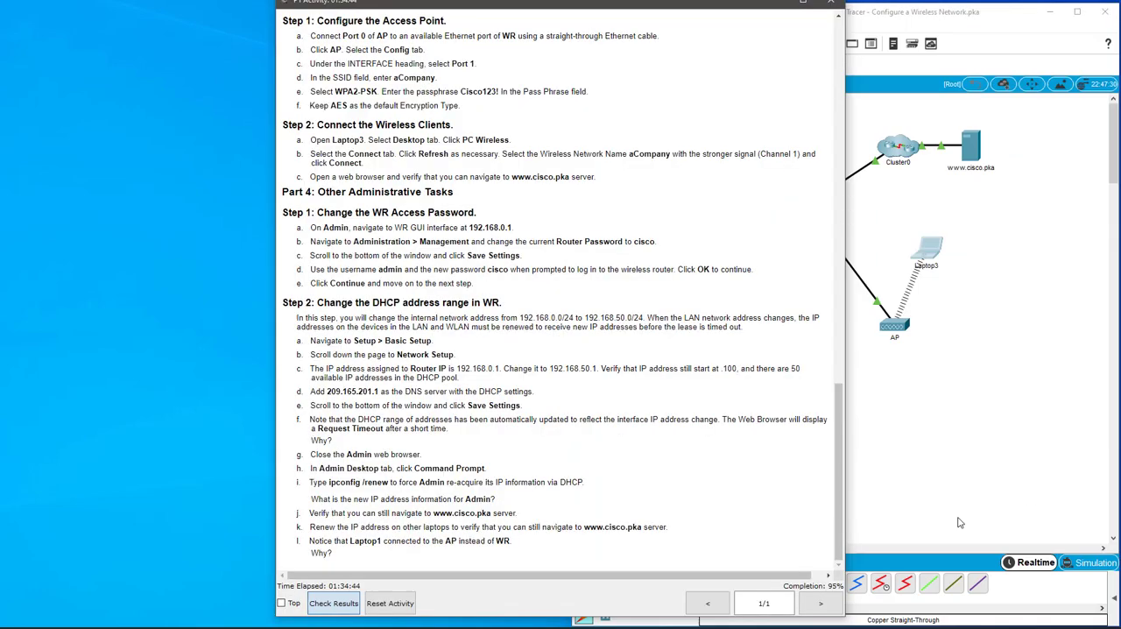
Set the Encryption Type of AP's Port 1 to AES and close the AP window.
drag(676, 5, 397, 13)
click(891, 325)
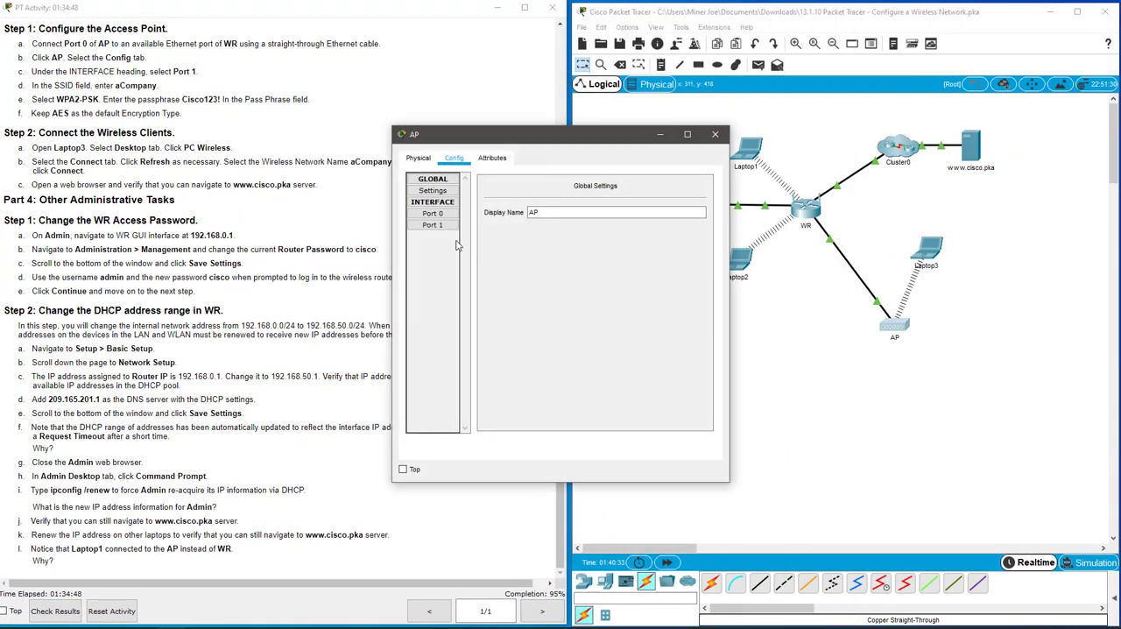
click(447, 216)
click(447, 226)
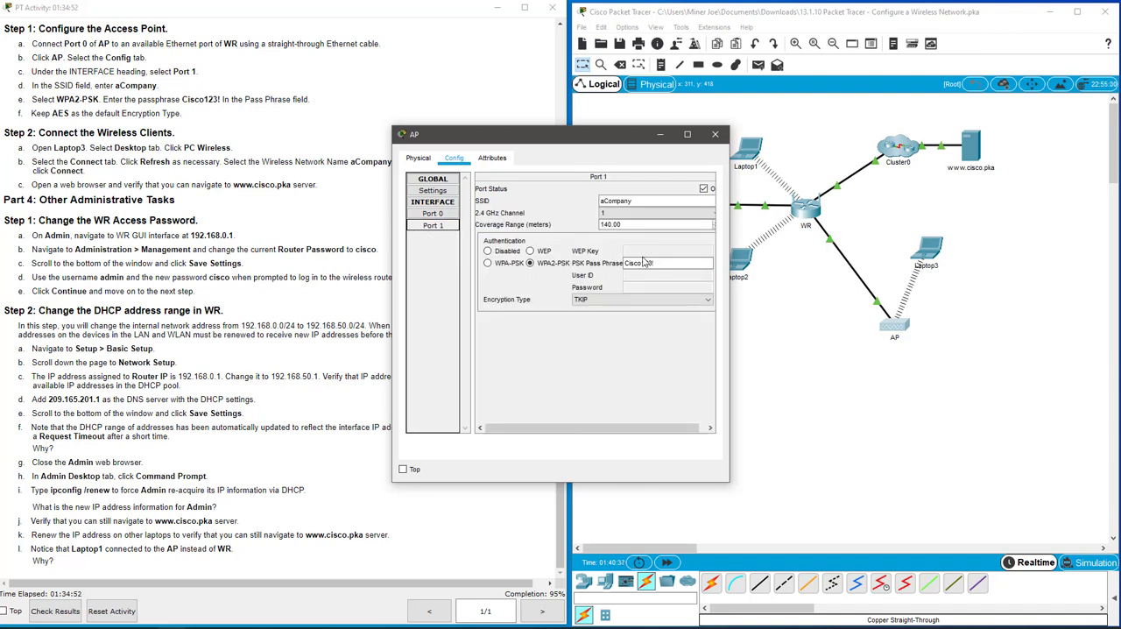
click(619, 301)
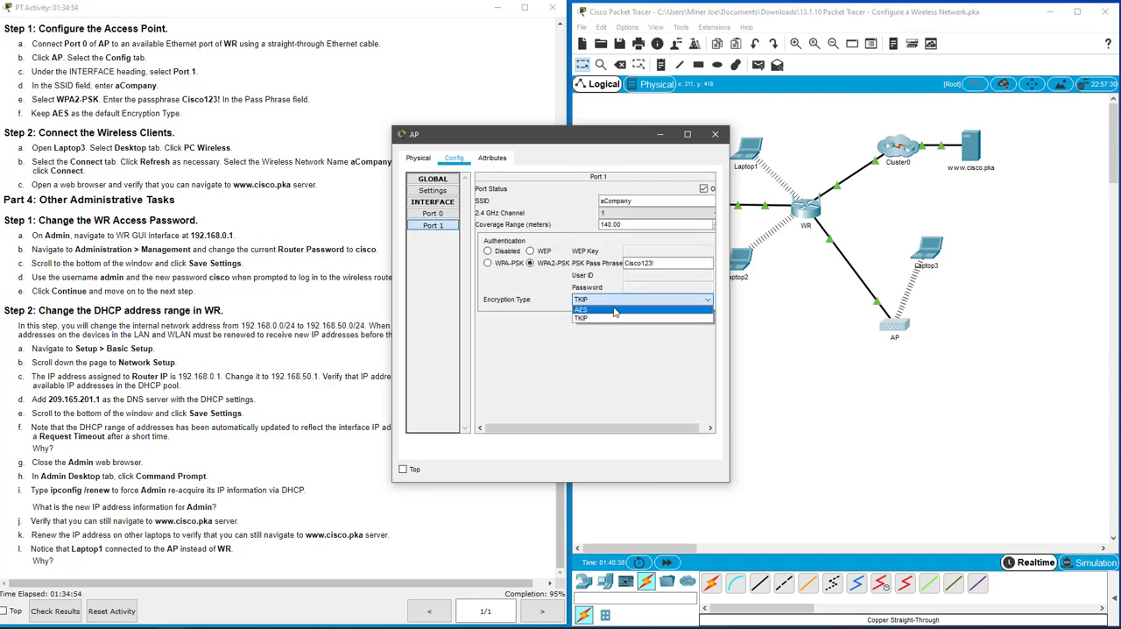
click(619, 319)
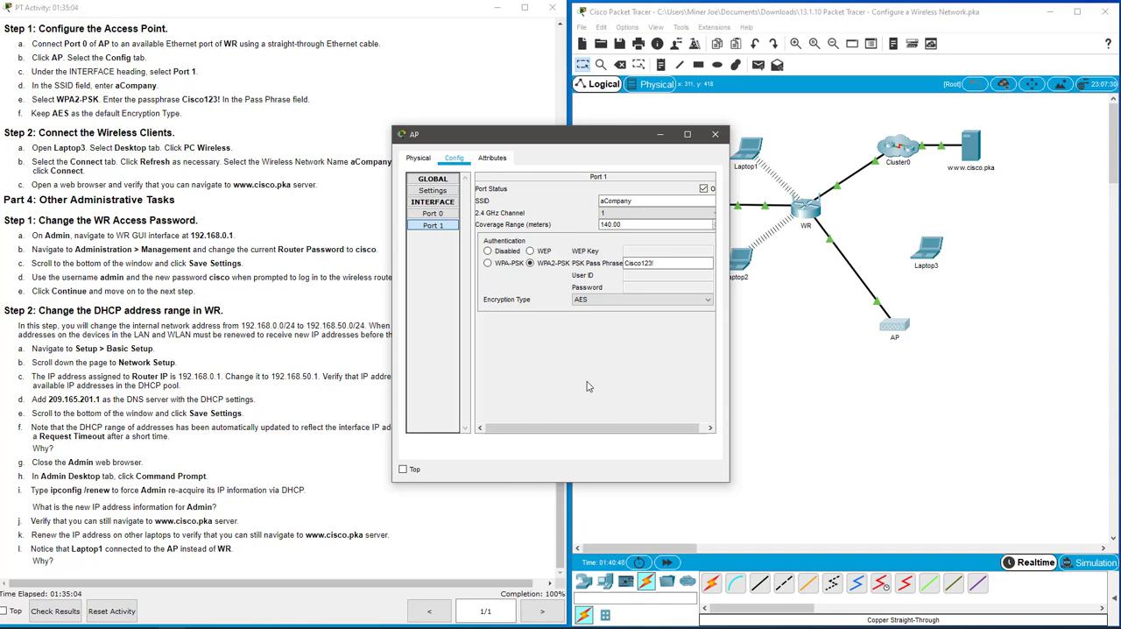
click(714, 134)
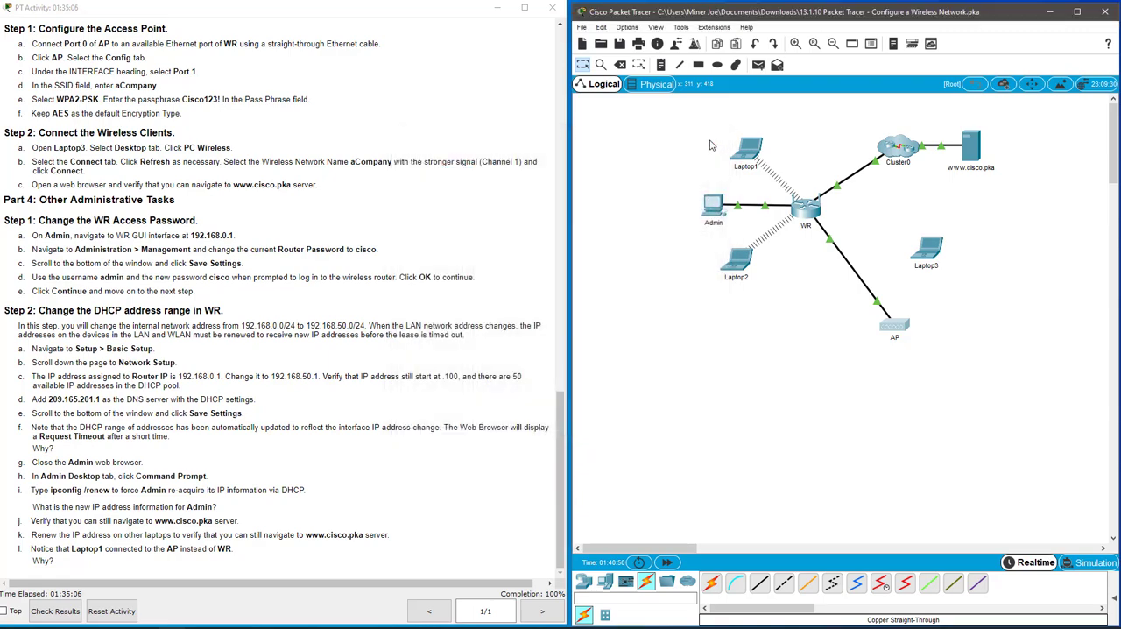